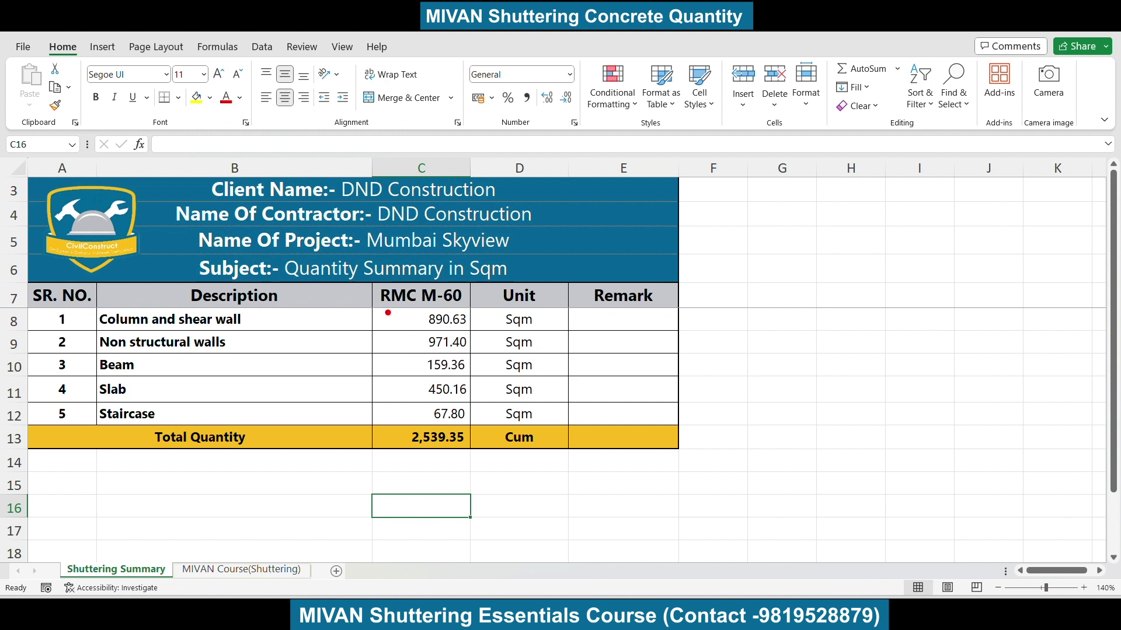
Tick off the column/shear wall, non-structural wall, beam, slab and staircase totals with the pen
{"action": "left_click_drag", "start_coordinate": [316, 316], "coordinate": [356, 306]}
{"action": "left_click_drag", "start_coordinate": [256, 342], "coordinate": [284, 328]}
{"action": "left_click_drag", "start_coordinate": [199, 369], "coordinate": [221, 357]}
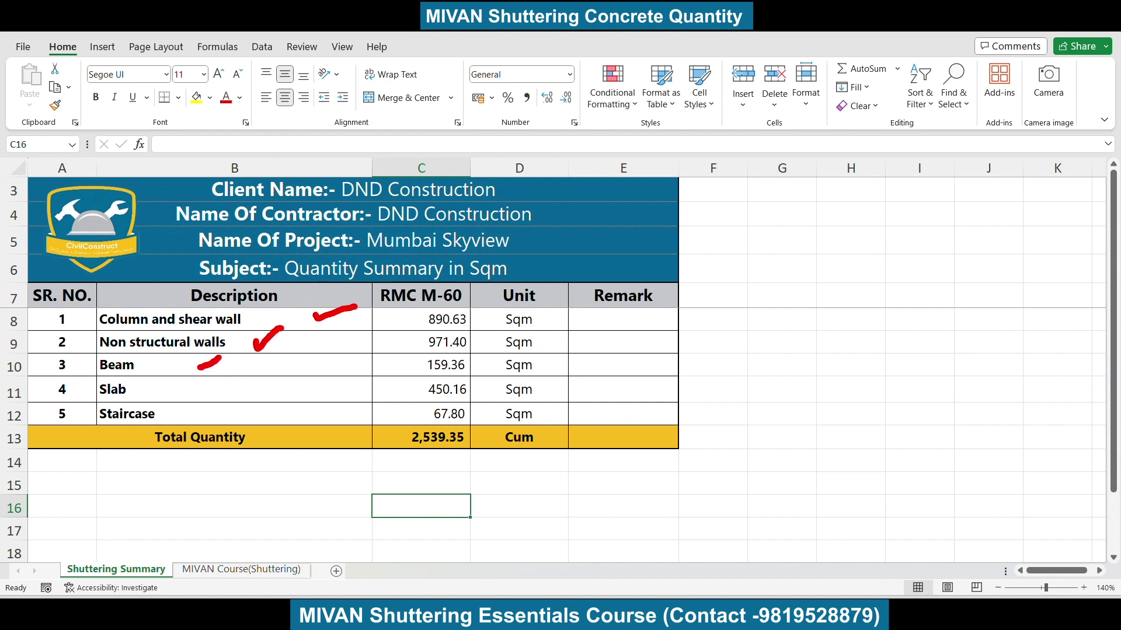
{"action": "left_click_drag", "start_coordinate": [159, 389], "coordinate": [193, 381]}
{"action": "left_click_drag", "start_coordinate": [188, 421], "coordinate": [224, 415]}
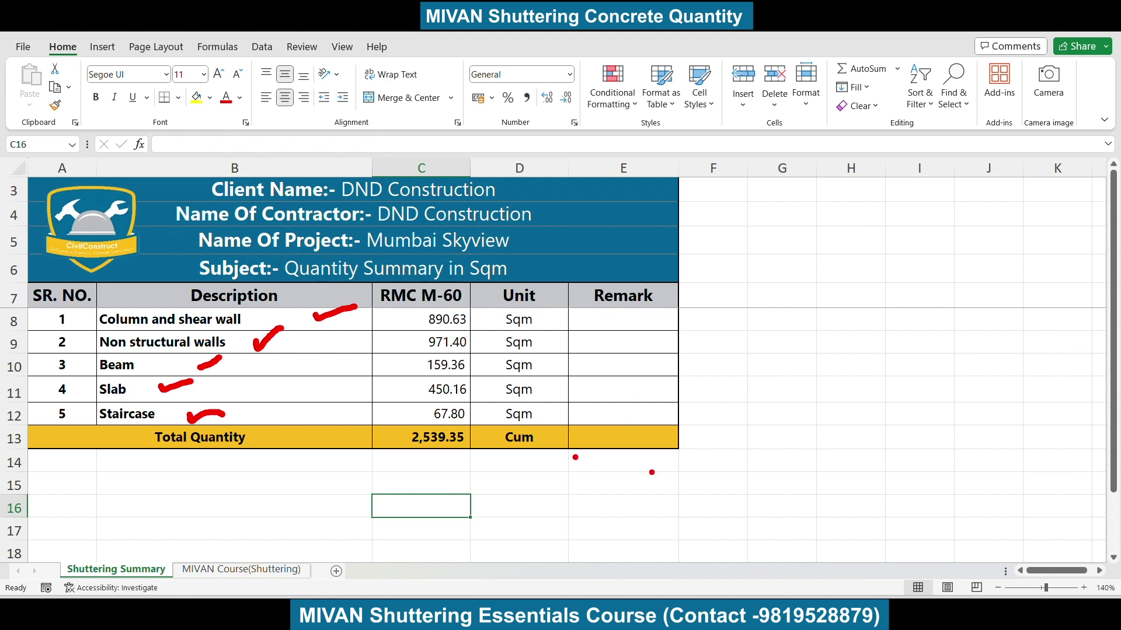
Replace the Cum unit in D13 with Sqm
{"action": "double_click", "coordinate": [540, 440]}
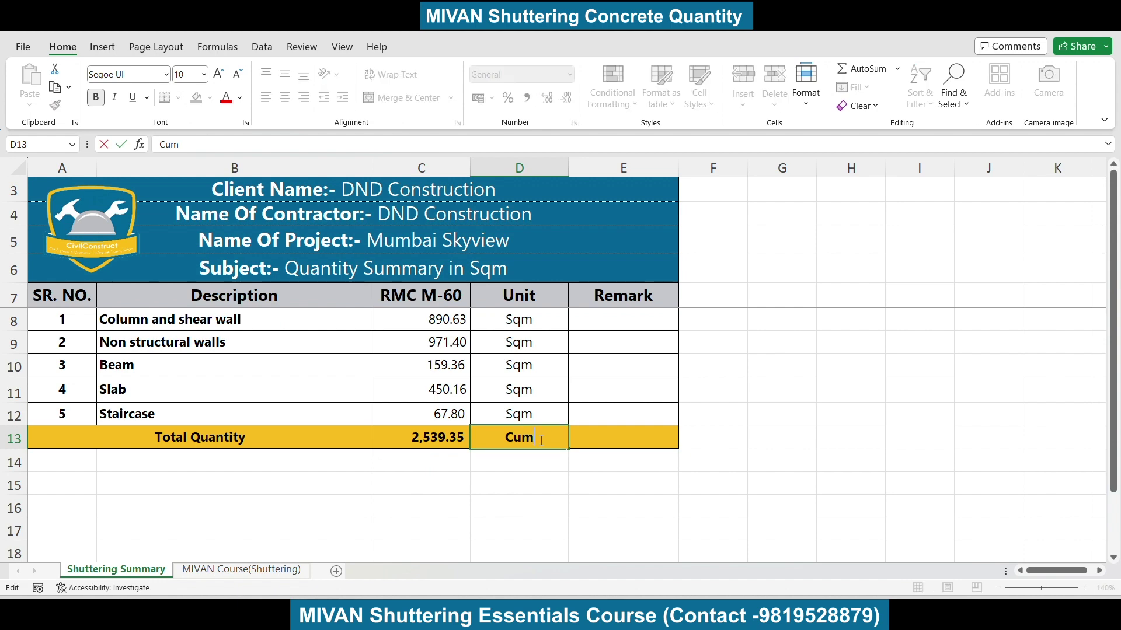
{"action": "key", "text": "BackSpace"}
{"action": "key", "text": "BackSpace"}
{"action": "key", "text": "BackSpace"}
{"action": "type", "text": "S"}
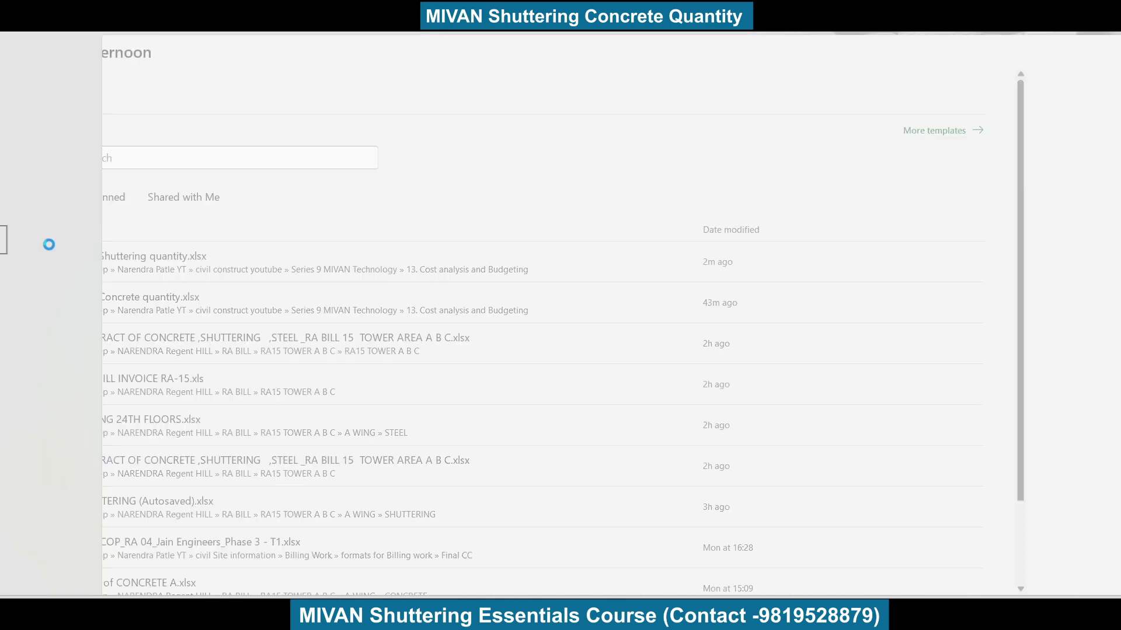
{"action": "left_click", "coordinate": [639, 505]}
{"action": "left_click", "coordinate": [511, 499]}
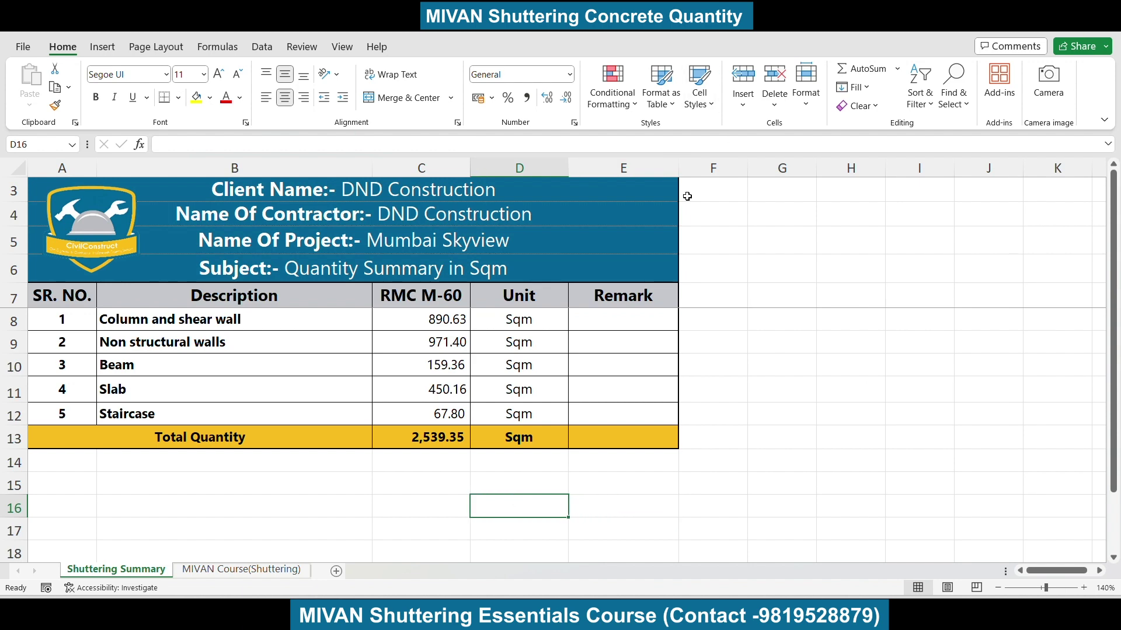
{"action": "left_click", "coordinate": [444, 503]}
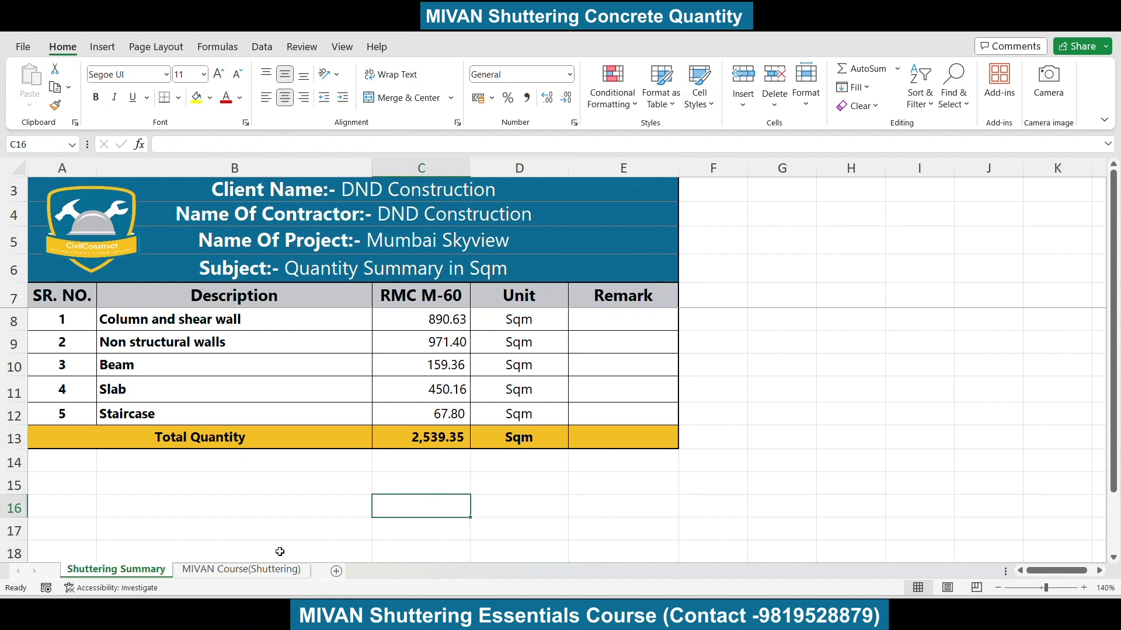
Go to the MIVAN Course(Shuttering) sheet and scroll through its sections
{"action": "left_click", "coordinate": [241, 569]}
{"action": "scroll", "coordinate": [362, 361], "scroll_direction": "down", "scroll_amount": 4}
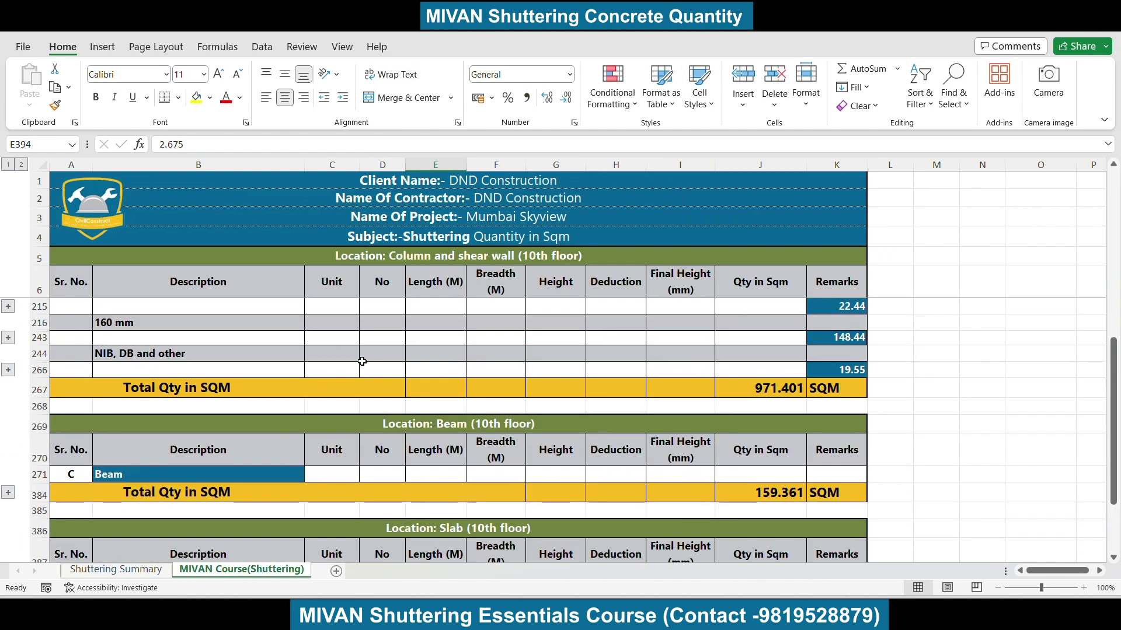
{"action": "scroll", "coordinate": [362, 362], "scroll_direction": "down", "scroll_amount": 2}
{"action": "scroll", "coordinate": [361, 361], "scroll_direction": "down", "scroll_amount": 2}
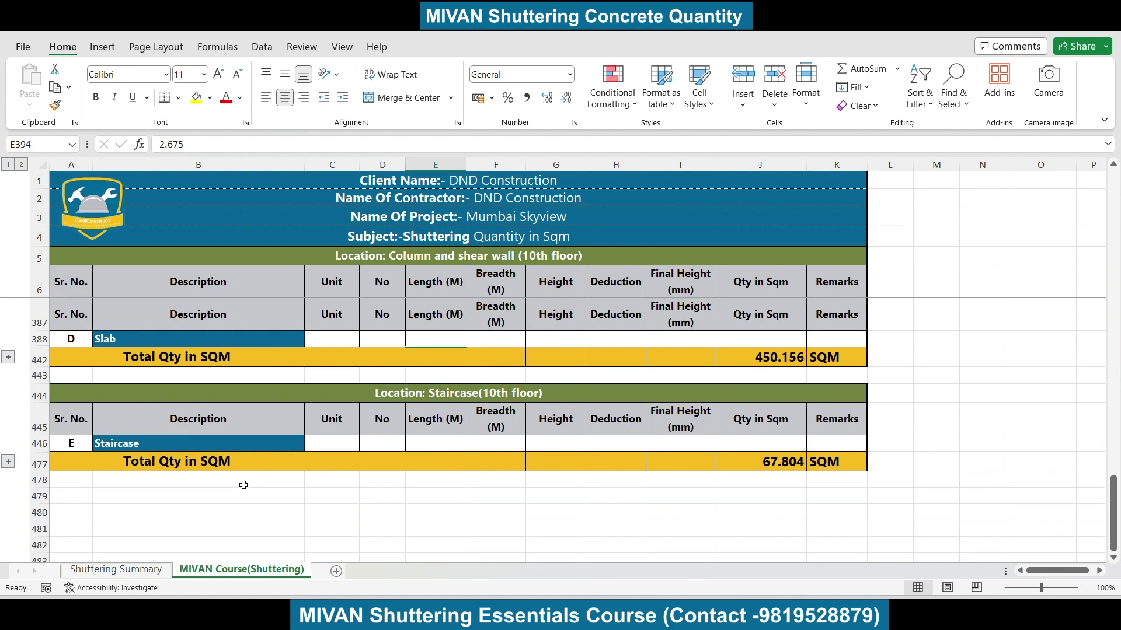
{"action": "scroll", "coordinate": [243, 485], "scroll_direction": "up", "scroll_amount": 3}
{"action": "scroll", "coordinate": [300, 390], "scroll_direction": "up", "scroll_amount": 4}
{"action": "scroll", "coordinate": [325, 370], "scroll_direction": "up", "scroll_amount": 3}
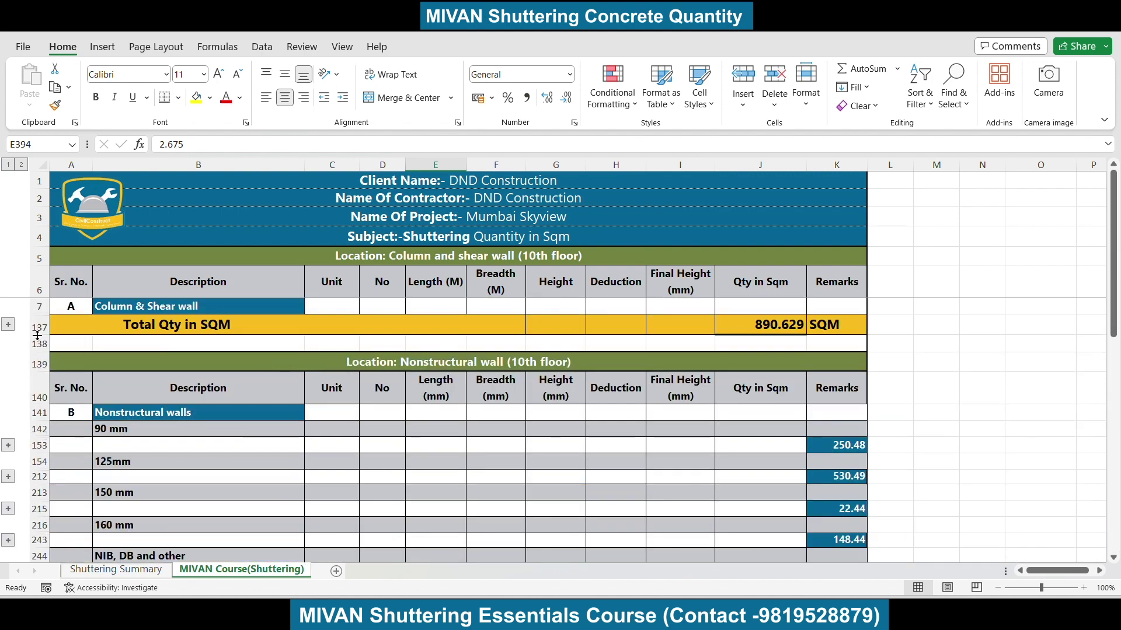
Expand the Column & Shear wall rows and inspect E11's length formula and the C1 20 21 entry
{"action": "left_click", "coordinate": [8, 324]}
{"action": "scroll", "coordinate": [303, 373], "scroll_direction": "down", "scroll_amount": 20}
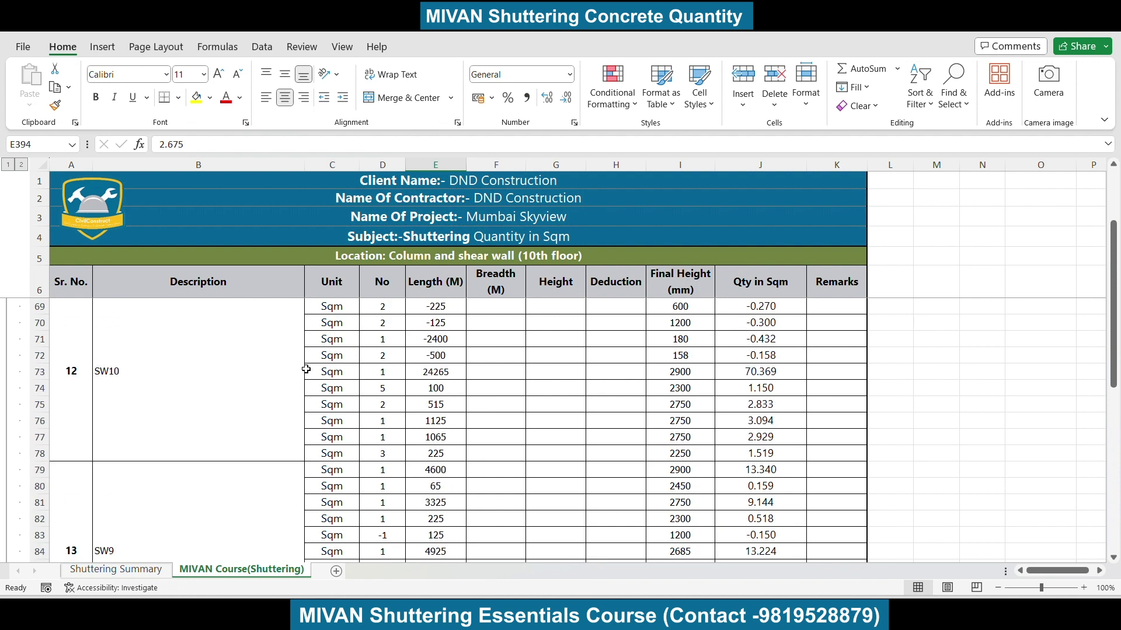
{"action": "scroll", "coordinate": [306, 368], "scroll_direction": "up", "scroll_amount": 6}
{"action": "scroll", "coordinate": [306, 369], "scroll_direction": "up", "scroll_amount": 10}
{"action": "scroll", "coordinate": [306, 369], "scroll_direction": "up", "scroll_amount": 4}
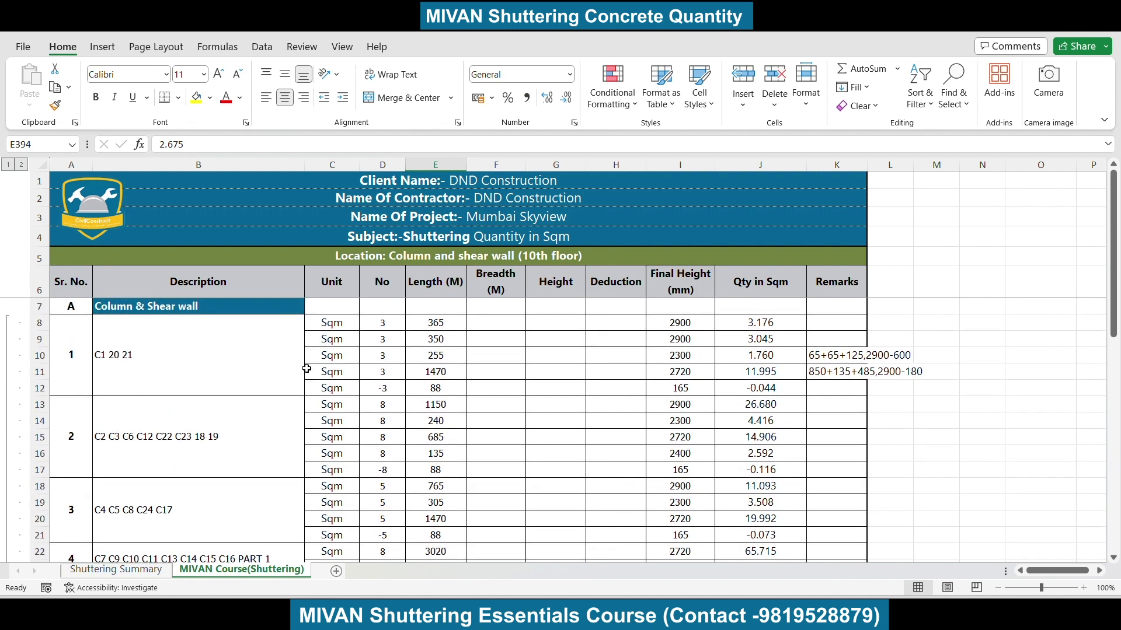
{"action": "left_click", "coordinate": [439, 377]}
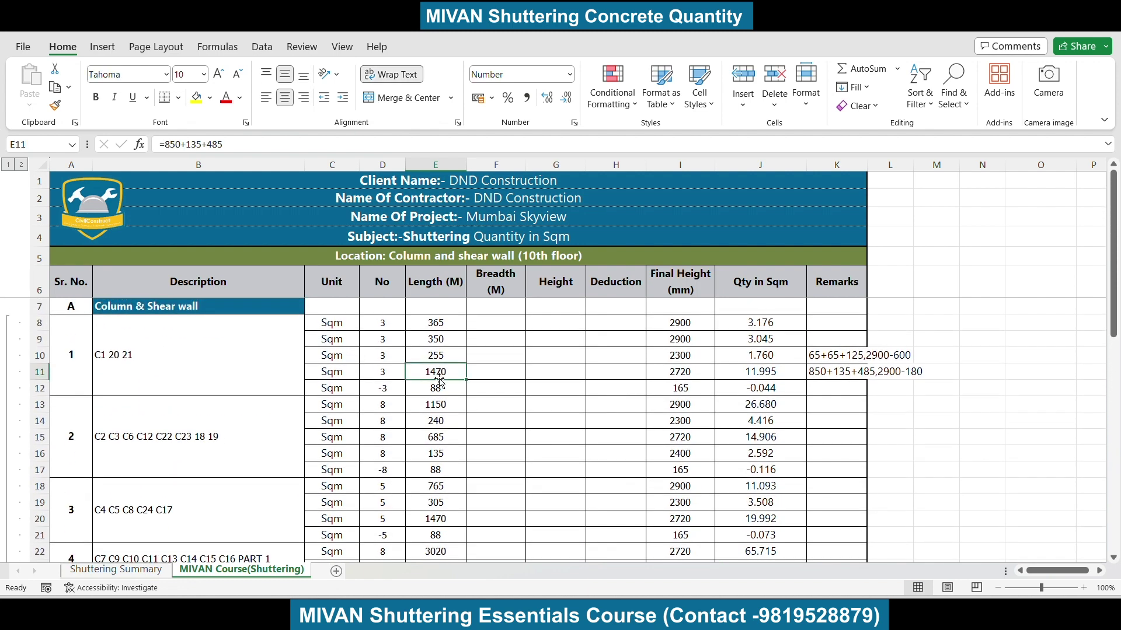
{"action": "left_click", "coordinate": [187, 365]}
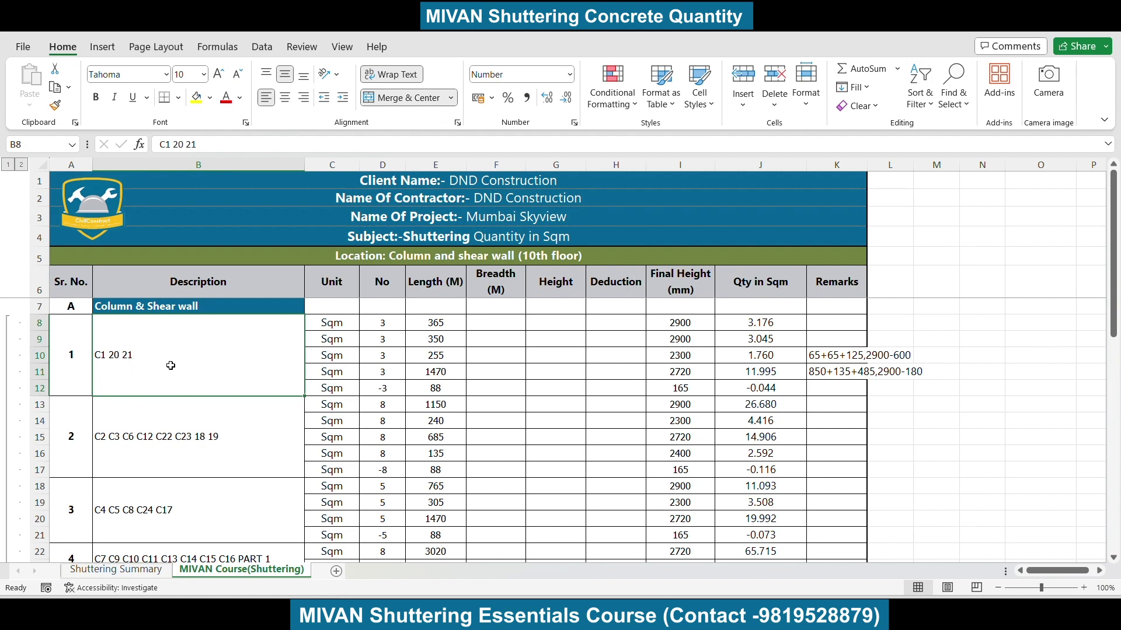
{"action": "key", "text": "alt+Tab"}
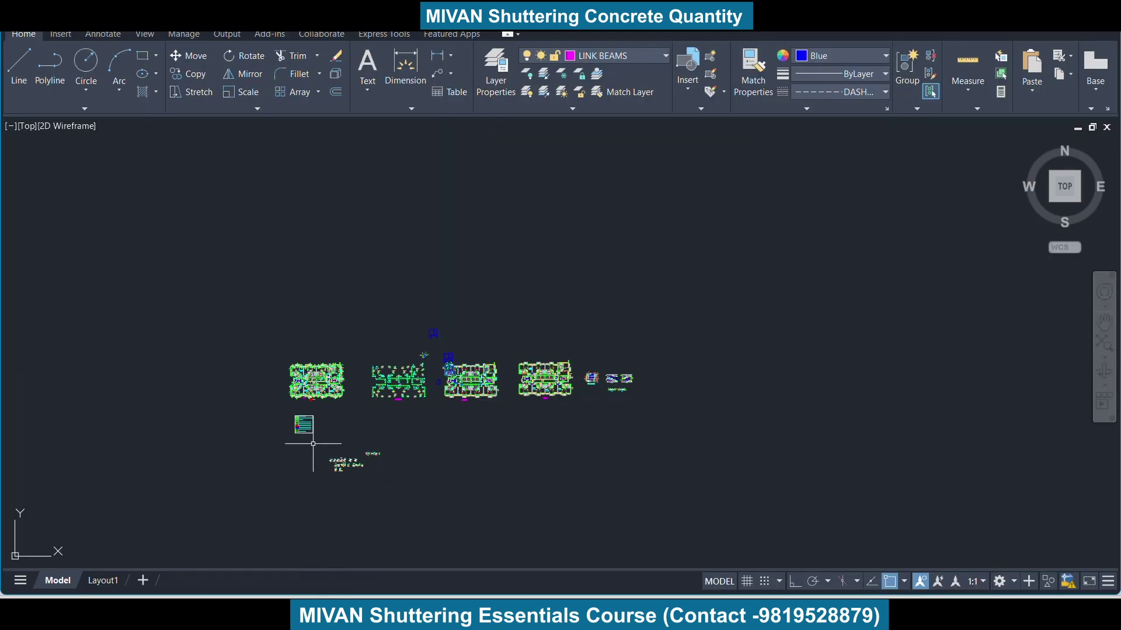
Zoom the AutoCAD plan to beams B1 and B2 beside slab S23, then return to Excel
{"action": "scroll", "coordinate": [364, 374], "scroll_direction": "up", "scroll_amount": 3}
{"action": "scroll", "coordinate": [379, 286], "scroll_direction": "up", "scroll_amount": 2}
{"action": "scroll", "coordinate": [379, 286], "scroll_direction": "down", "scroll_amount": 4}
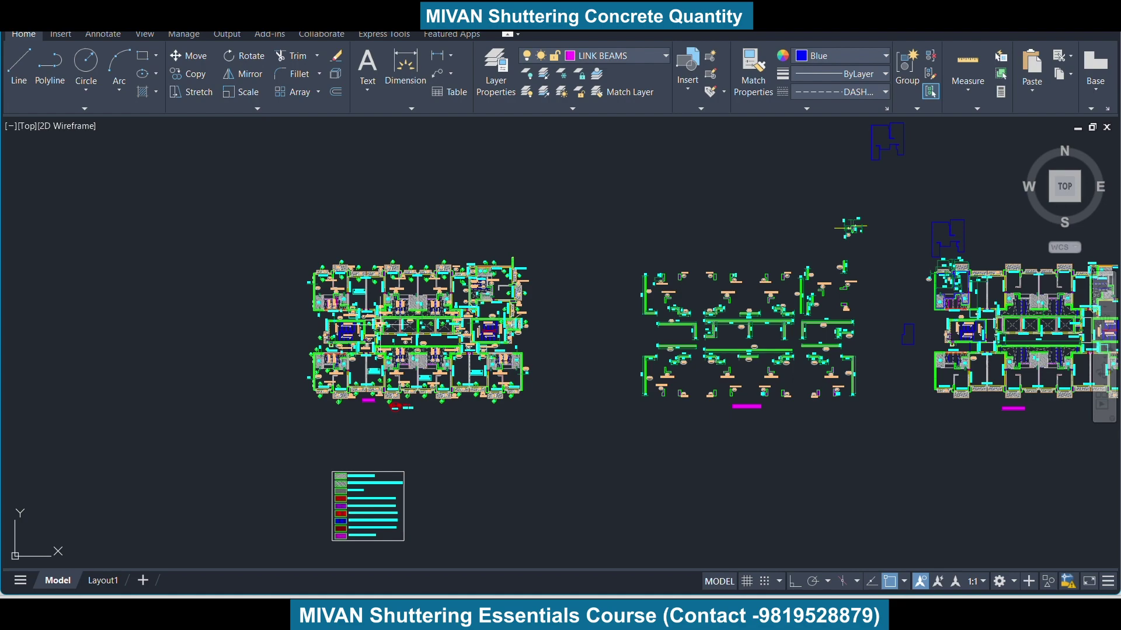
{"action": "scroll", "coordinate": [379, 324], "scroll_direction": "down", "scroll_amount": 1}
{"action": "scroll", "coordinate": [507, 286], "scroll_direction": "up", "scroll_amount": 5}
{"action": "scroll", "coordinate": [375, 386], "scroll_direction": "down", "scroll_amount": 2}
{"action": "scroll", "coordinate": [390, 313], "scroll_direction": "up", "scroll_amount": 2}
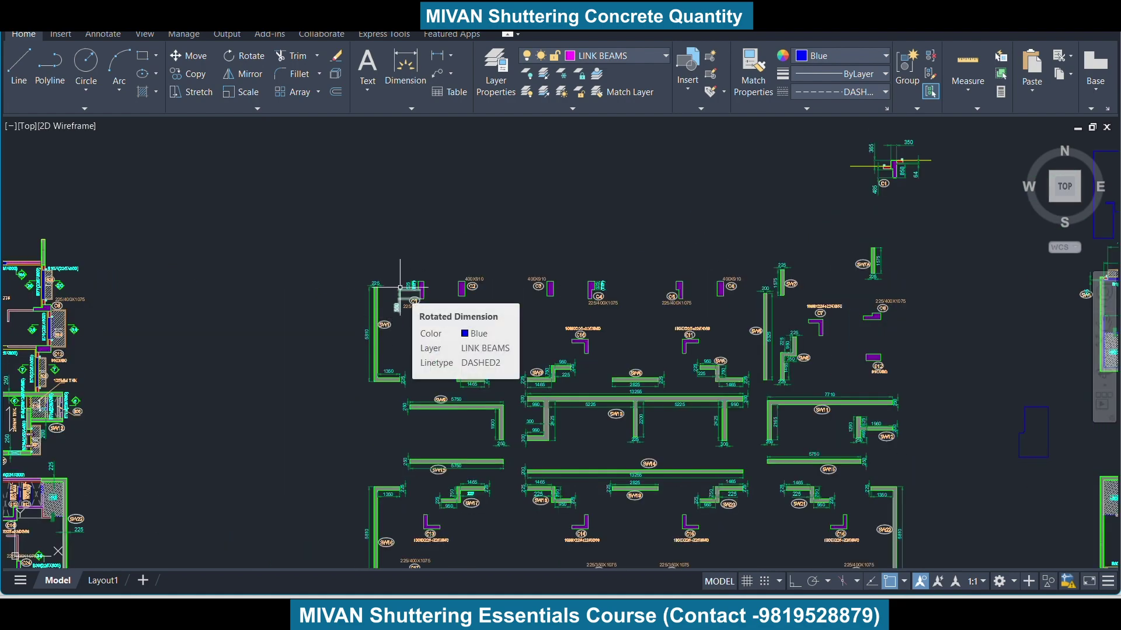
{"action": "scroll", "coordinate": [400, 287], "scroll_direction": "up", "scroll_amount": 5}
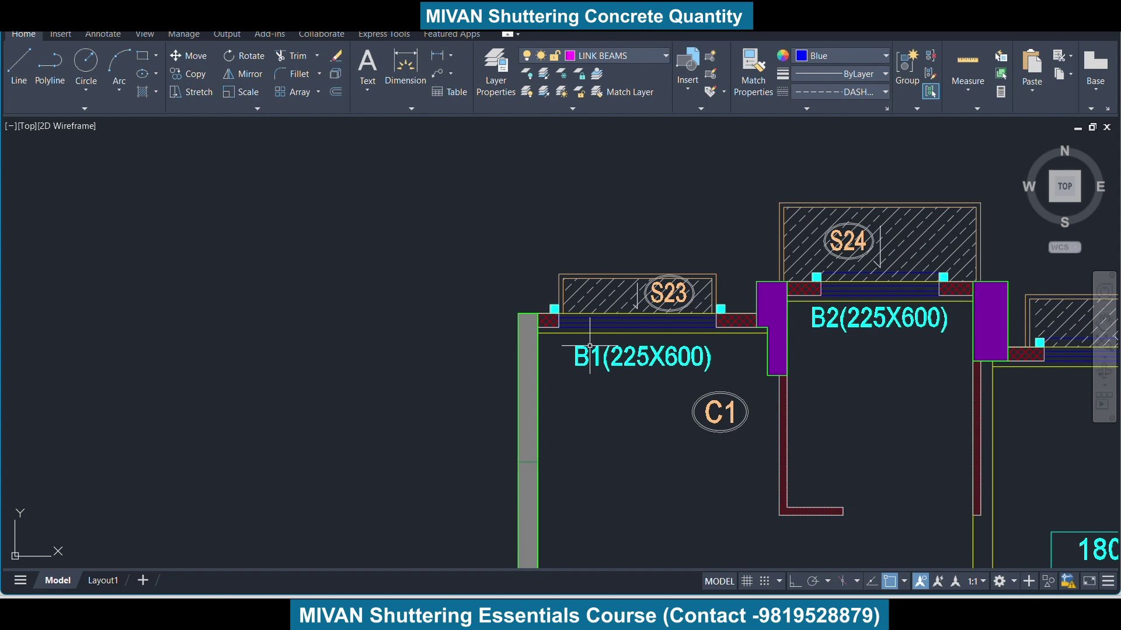
{"action": "key", "text": "alt+Tab"}
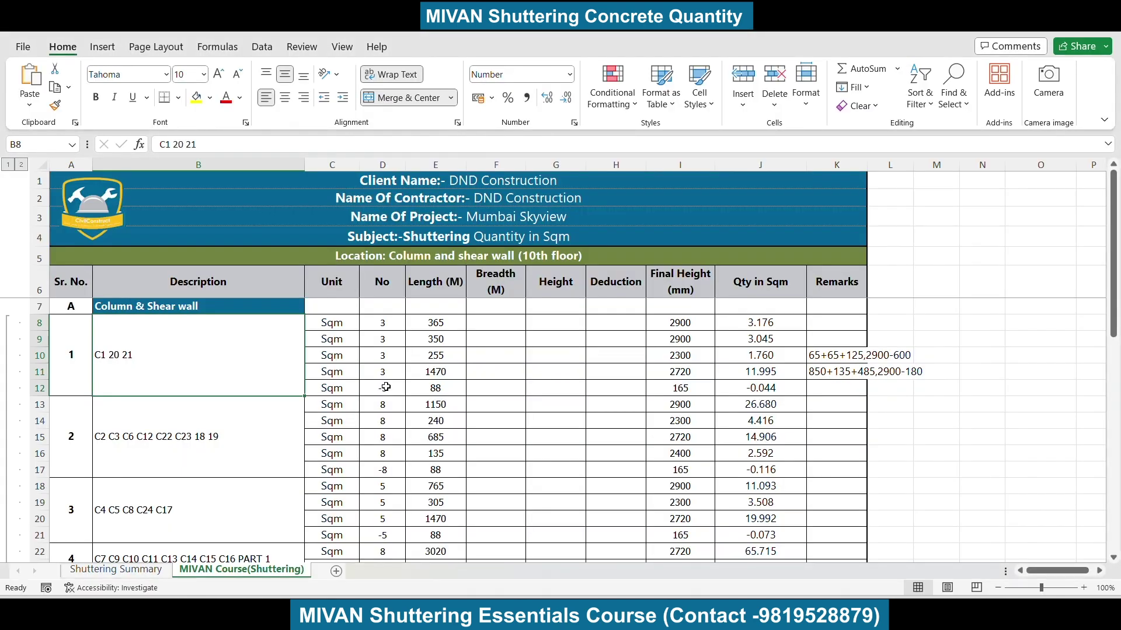
Read the 365 length in E8 and the 2900 heights in I8 and I9 for C1 20 21
{"action": "left_click", "coordinate": [457, 324]}
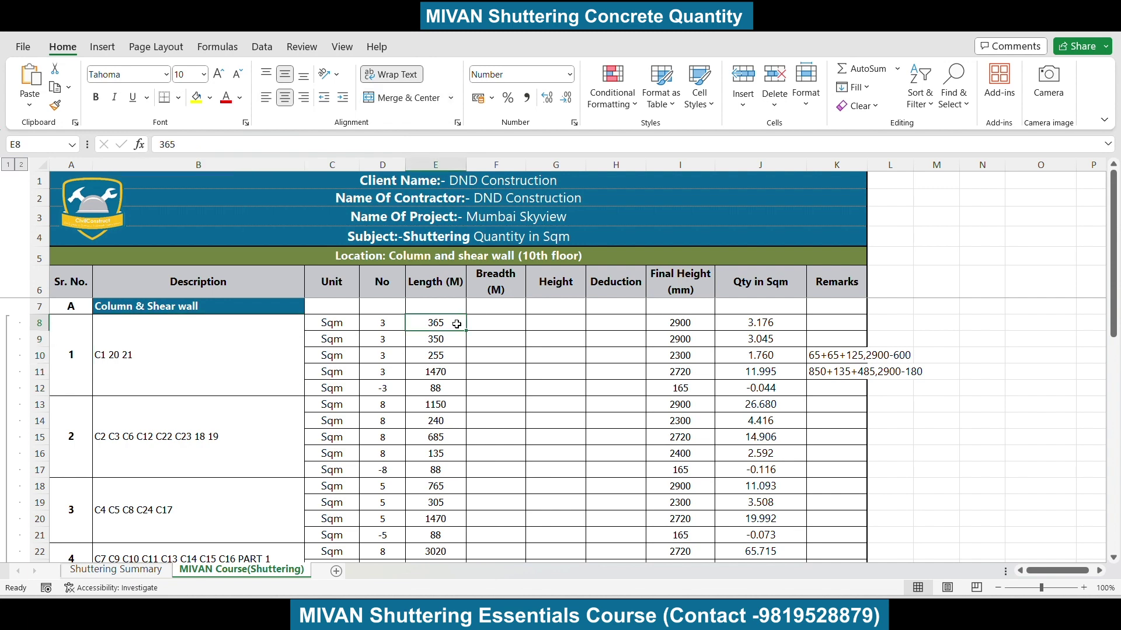
{"action": "left_click", "coordinate": [698, 327]}
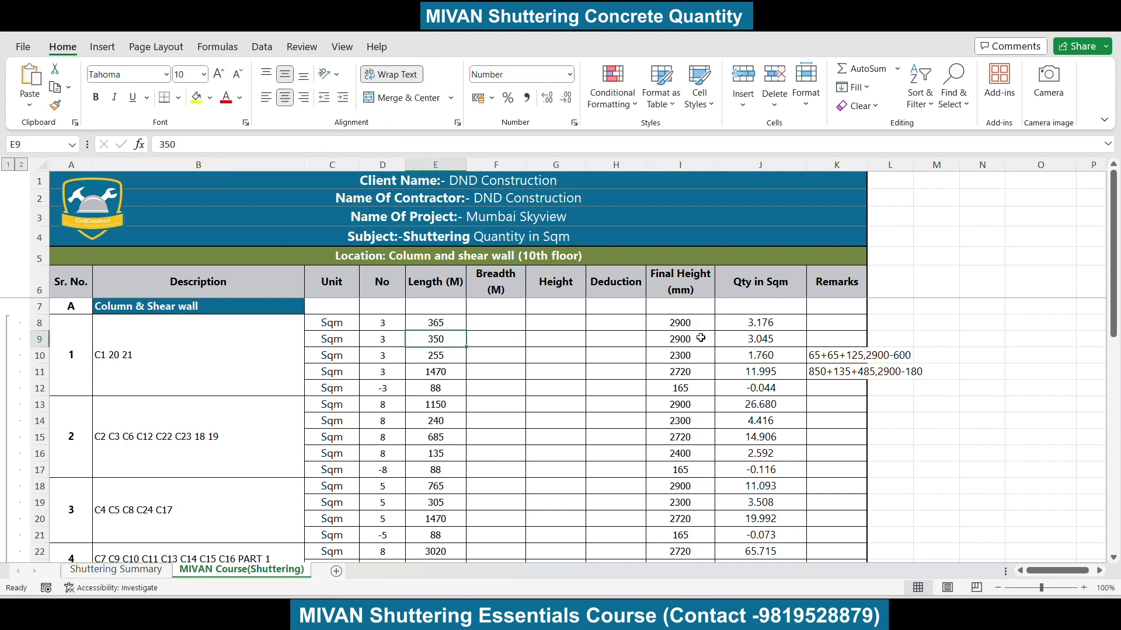
{"action": "left_click", "coordinate": [701, 340]}
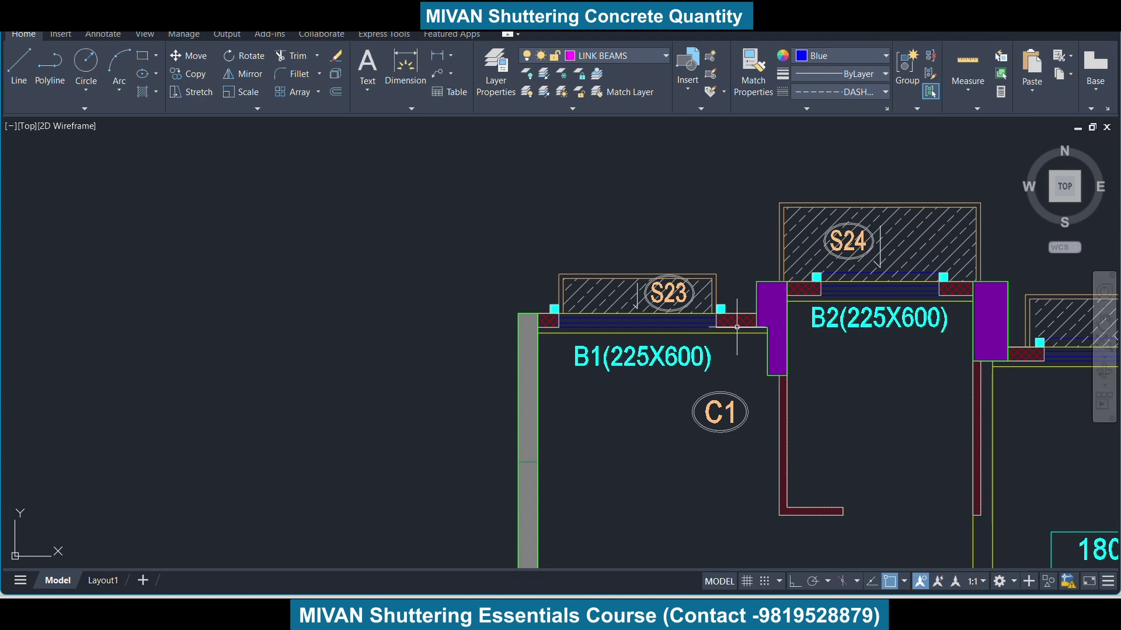
{"action": "scroll", "coordinate": [757, 322], "scroll_direction": "up", "scroll_amount": 4}
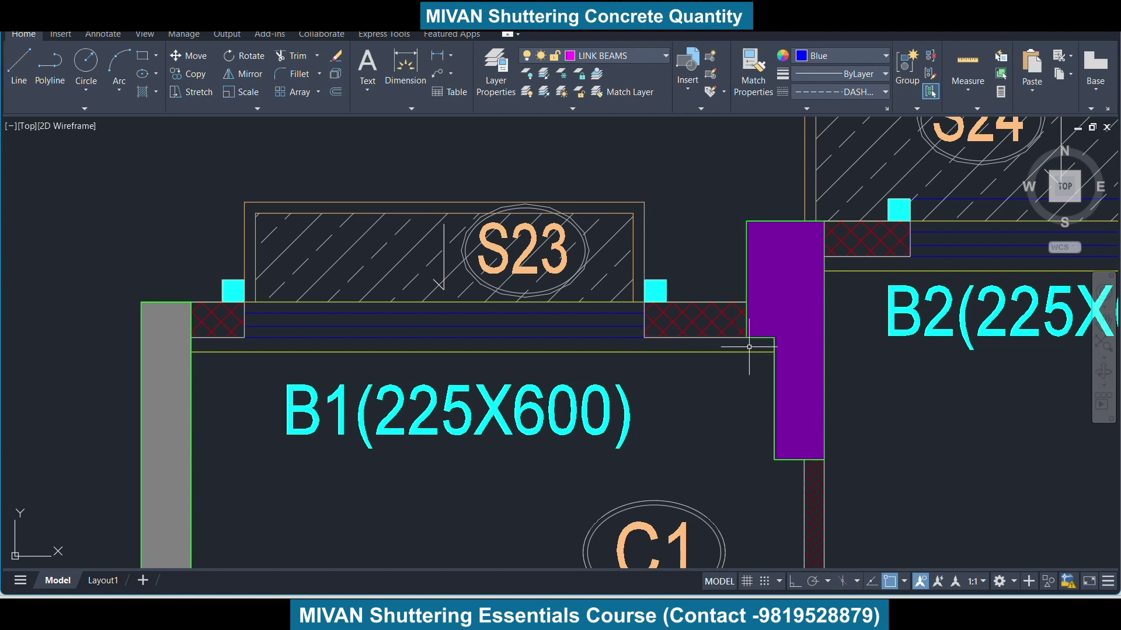
Add a 365 linear dimension at the B1–B2 junction beside slab S23
{"action": "scroll", "coordinate": [643, 321], "scroll_direction": "down", "scroll_amount": 4}
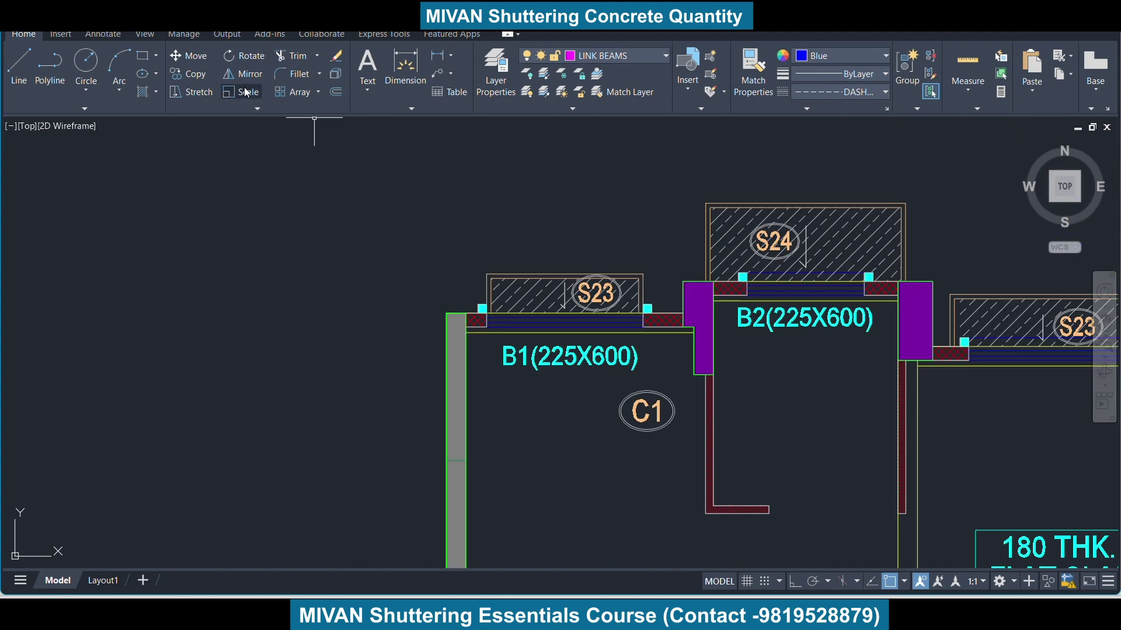
{"action": "left_click", "coordinate": [405, 68]}
{"action": "scroll", "coordinate": [671, 310], "scroll_direction": "up", "scroll_amount": 3}
{"action": "scroll", "coordinate": [639, 305], "scroll_direction": "up", "scroll_amount": 3}
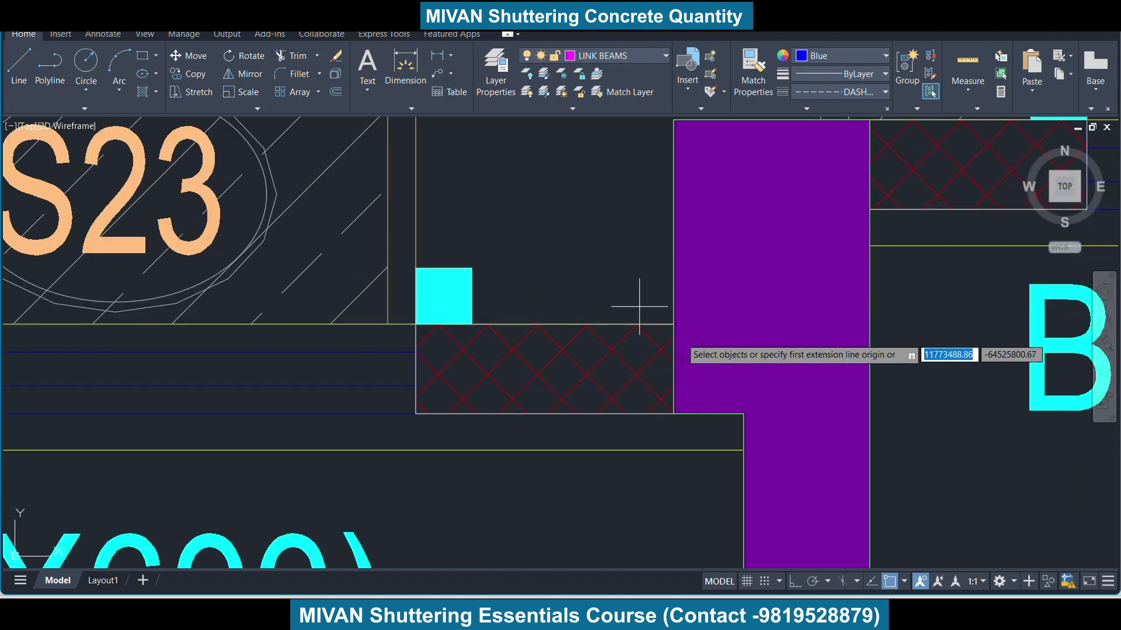
{"action": "left_click", "coordinate": [673, 324]}
{"action": "scroll", "coordinate": [678, 379], "scroll_direction": "down", "scroll_amount": 6}
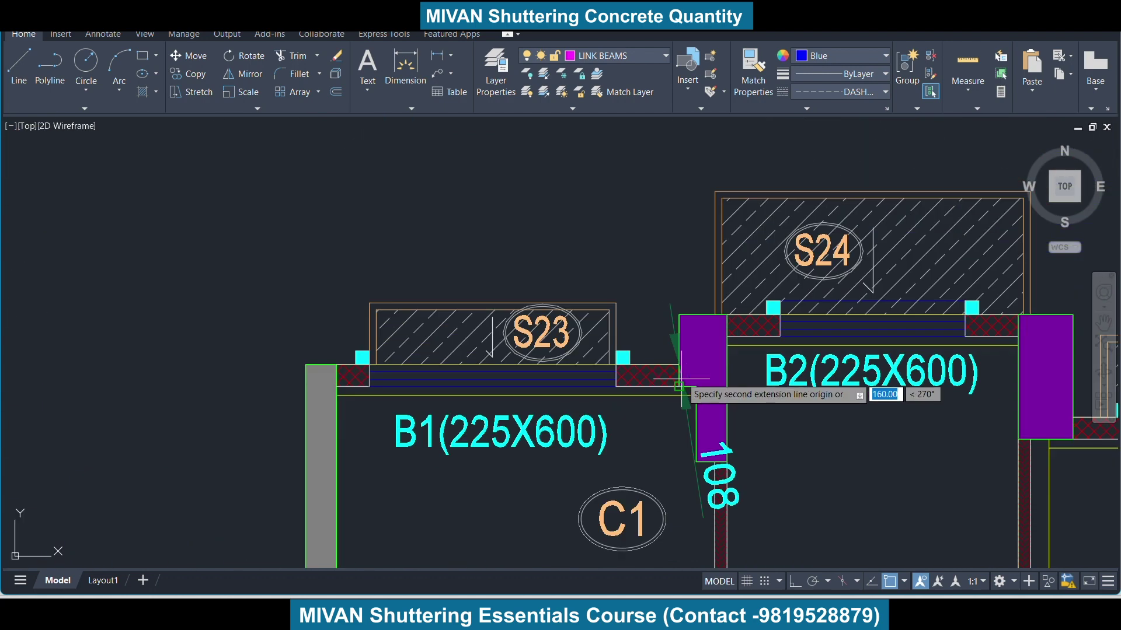
{"action": "scroll", "coordinate": [679, 386], "scroll_direction": "up", "scroll_amount": 6}
{"action": "left_click", "coordinate": [723, 305]}
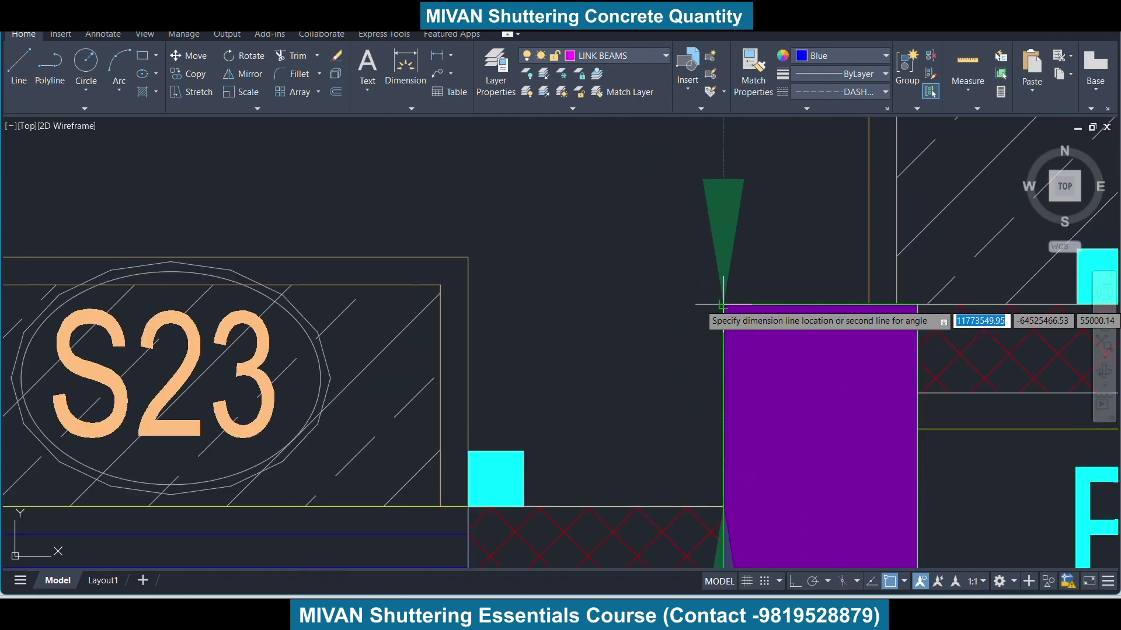
{"action": "scroll", "coordinate": [723, 305], "scroll_direction": "down", "scroll_amount": 5}
{"action": "scroll", "coordinate": [708, 280], "scroll_direction": "up", "scroll_amount": 3}
{"action": "left_click", "coordinate": [690, 280]}
{"action": "key", "text": "space"}
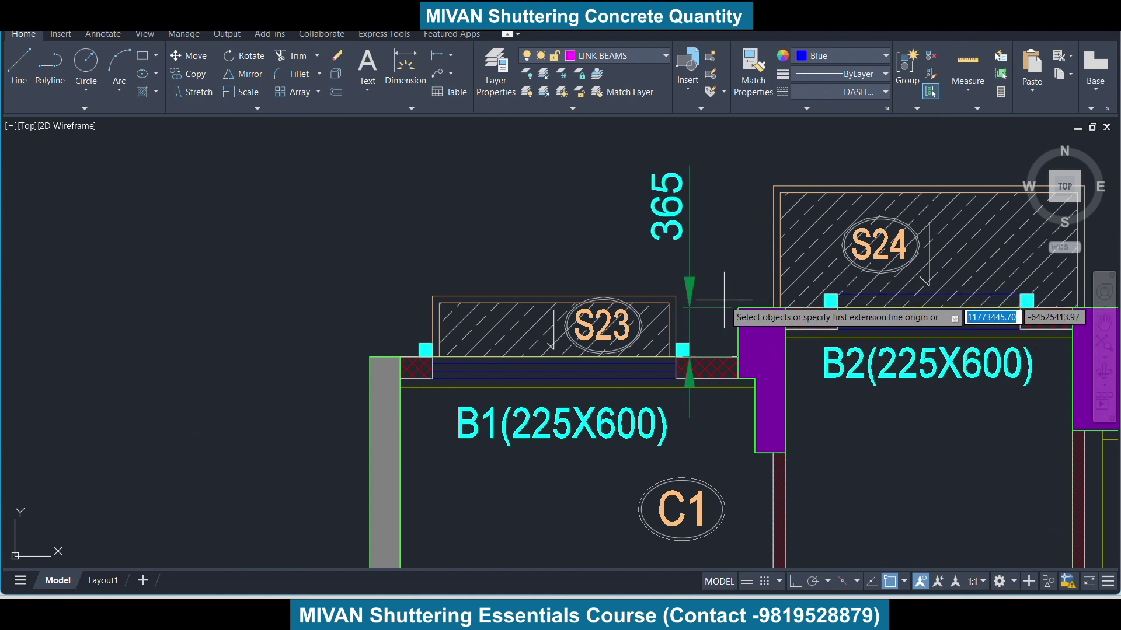
{"action": "key", "text": "Escape"}
{"action": "scroll", "coordinate": [747, 304], "scroll_direction": "up", "scroll_amount": 4}
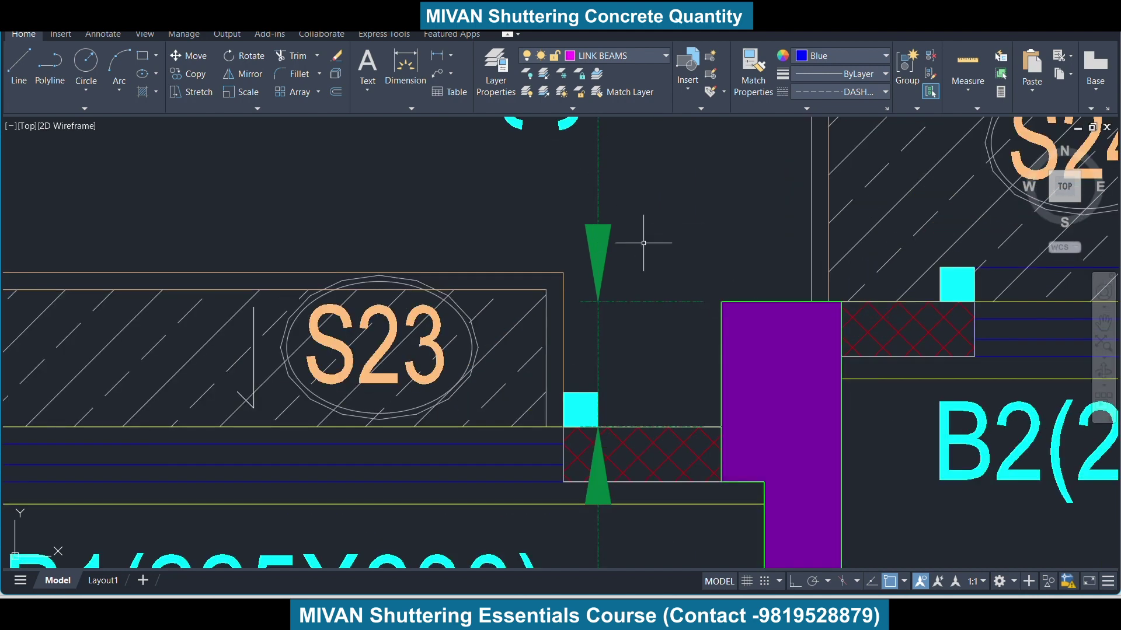
Add a 350 dimension across the purple column above slab S24
{"action": "left_click", "coordinate": [417, 81]}
{"action": "left_click", "coordinate": [722, 302]}
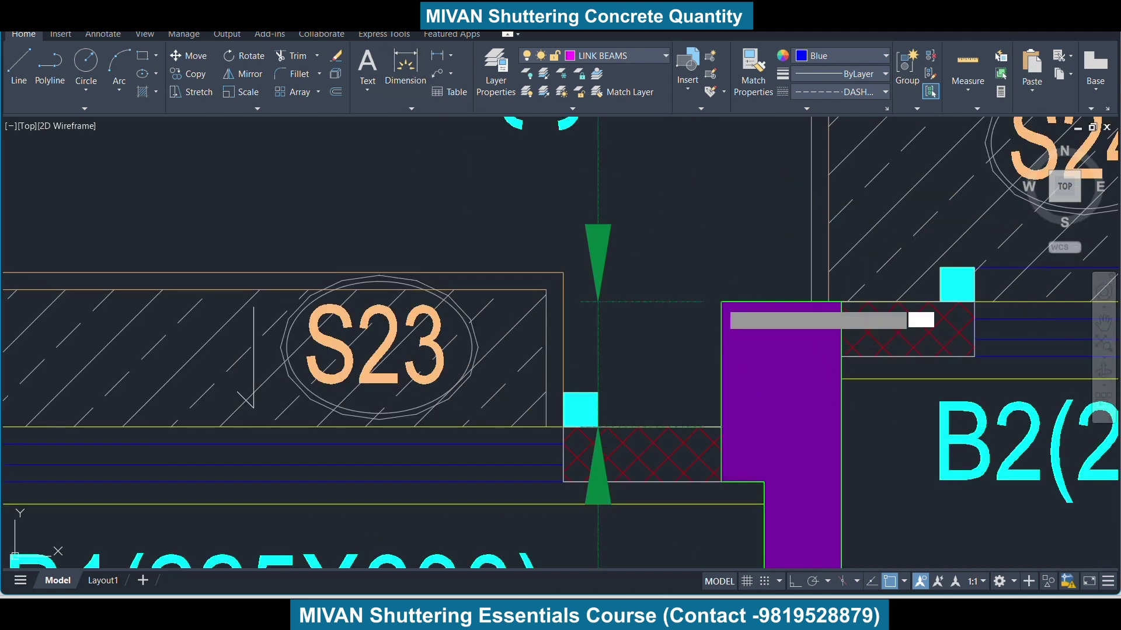
{"action": "left_click", "coordinate": [839, 303]}
{"action": "scroll", "coordinate": [835, 315], "scroll_direction": "down", "scroll_amount": 2}
{"action": "scroll", "coordinate": [823, 280], "scroll_direction": "down", "scroll_amount": 4}
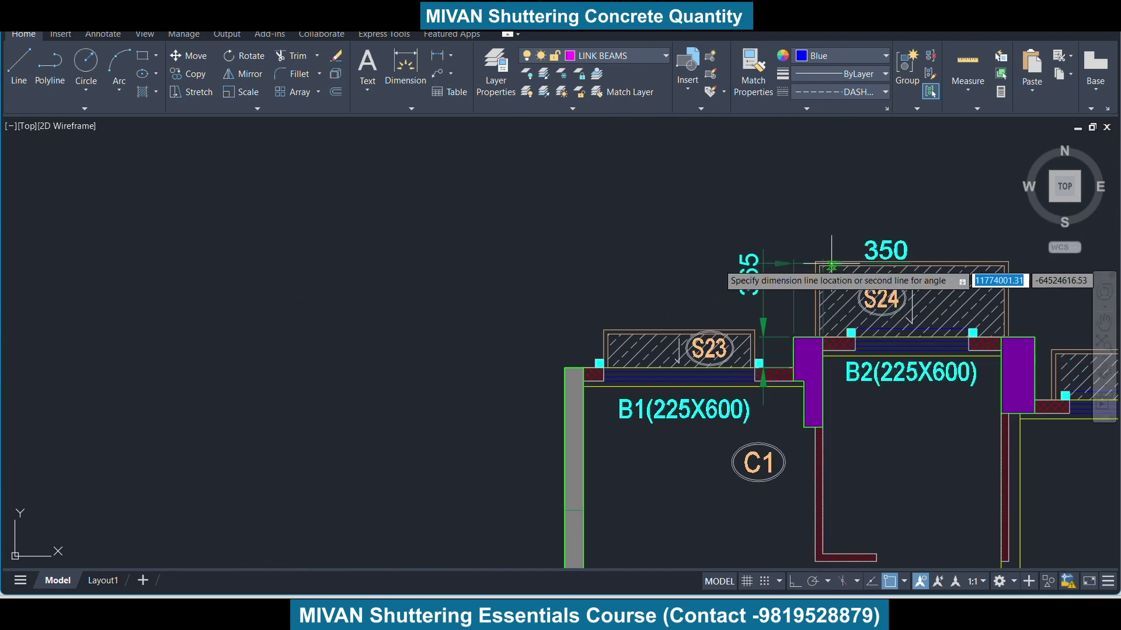
{"action": "scroll", "coordinate": [829, 257], "scroll_direction": "up", "scroll_amount": 2}
{"action": "scroll", "coordinate": [829, 252], "scroll_direction": "up", "scroll_amount": 2}
{"action": "left_click", "coordinate": [822, 231]}
{"action": "key", "text": "Return"}
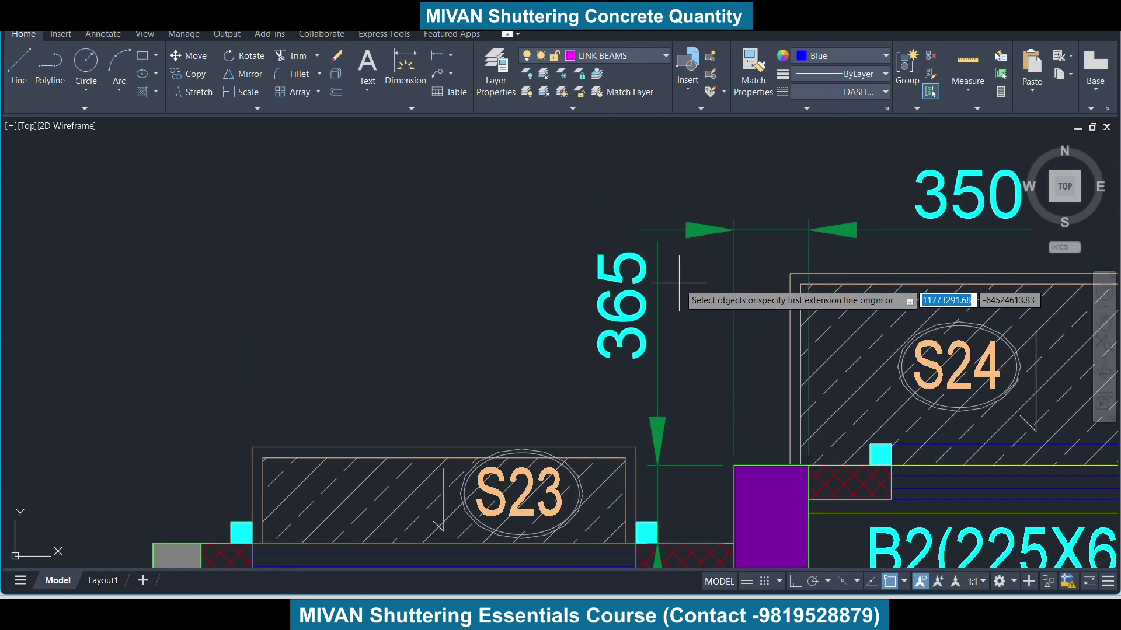
{"action": "key", "text": "alt+Tab"}
Check the 365 and 350 lengths, their heights and Qty, and E10's =65+65+125 formula
{"action": "left_click", "coordinate": [450, 323]}
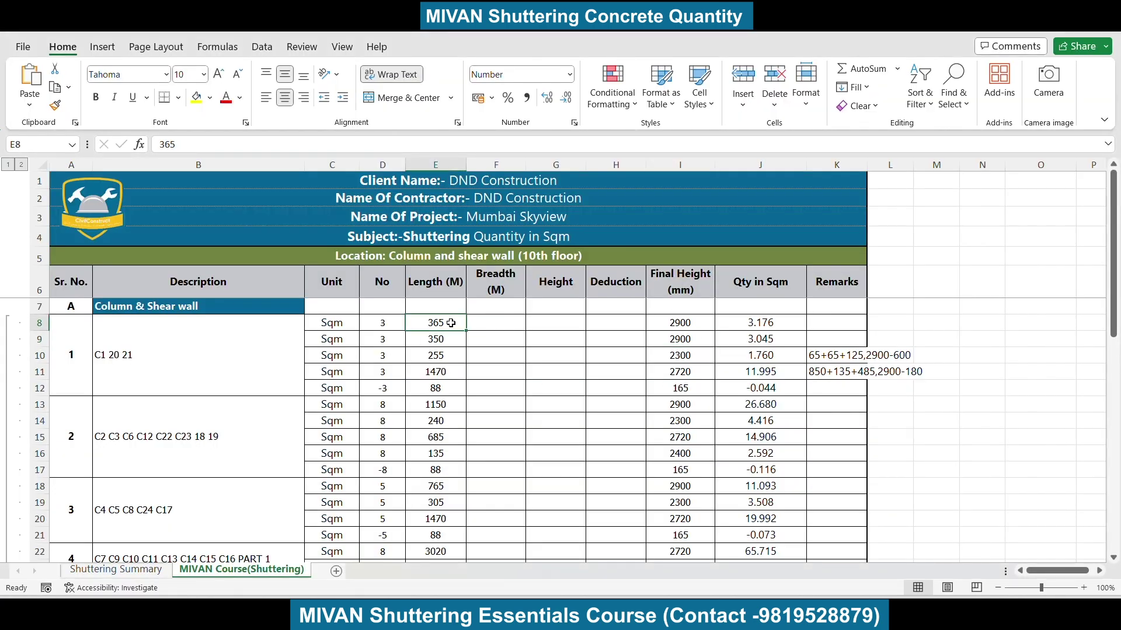
{"action": "left_click", "coordinate": [667, 323]}
{"action": "left_click", "coordinate": [441, 339]}
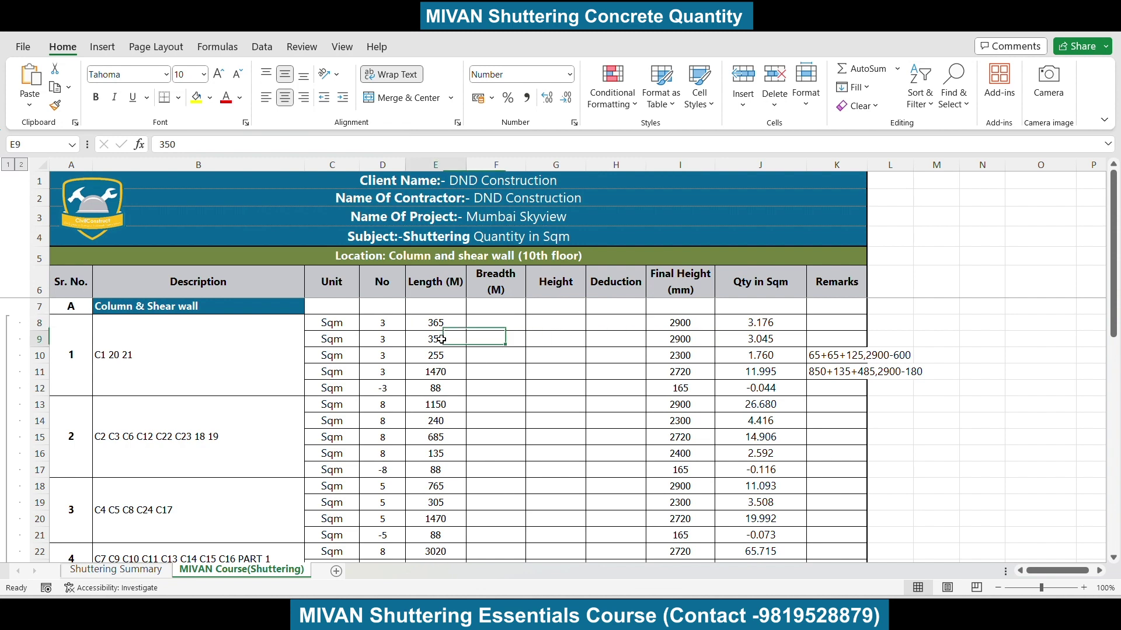
{"action": "left_click", "coordinate": [692, 339]}
{"action": "left_click", "coordinate": [772, 340]}
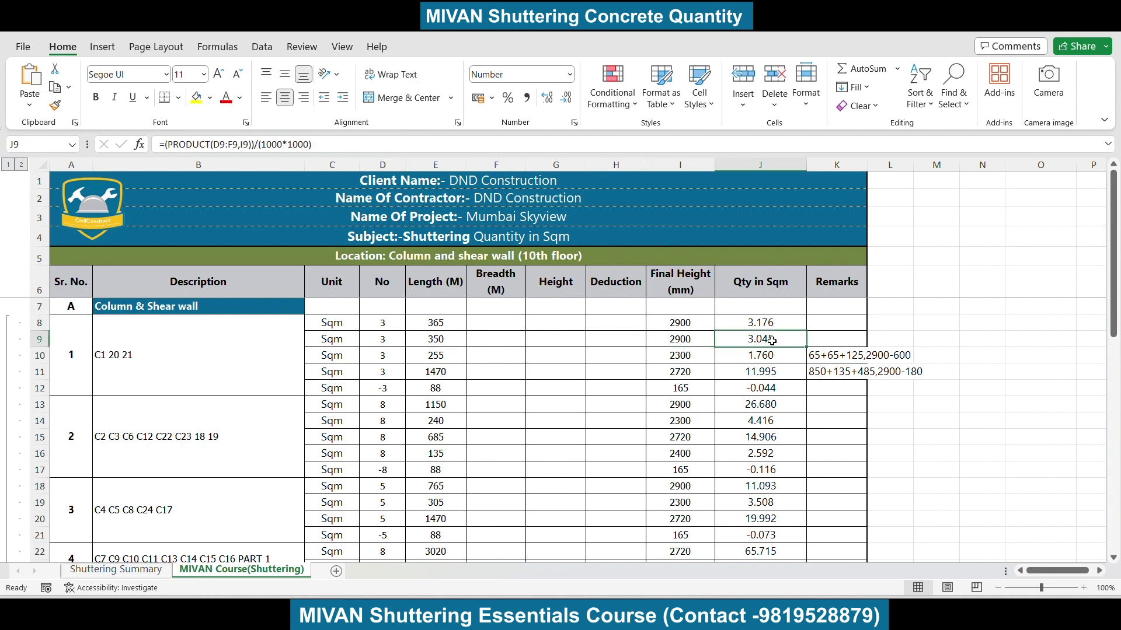
{"action": "left_click", "coordinate": [449, 356]}
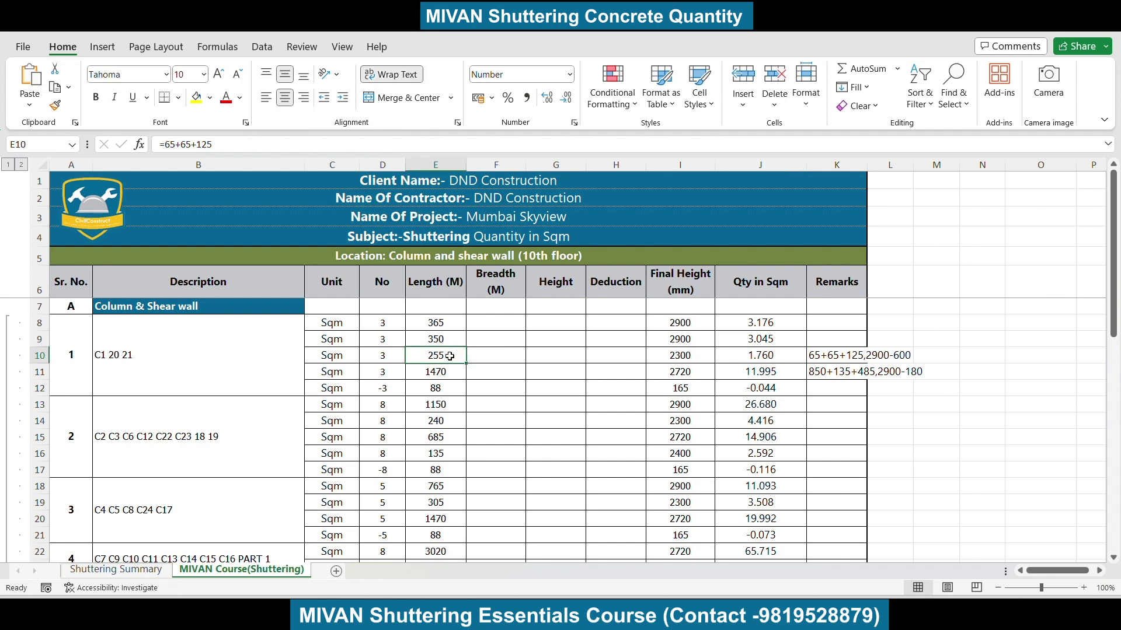
{"action": "double_click", "coordinate": [449, 356]}
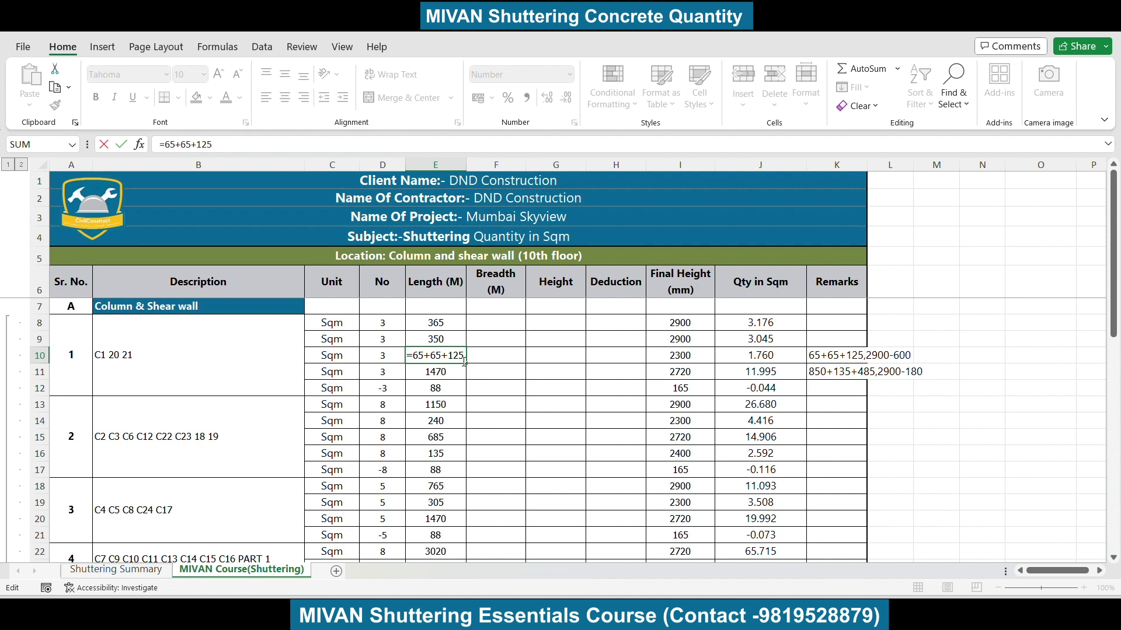
{"action": "key", "text": "alt+Tab"}
{"action": "scroll", "coordinate": [633, 222], "scroll_direction": "down", "scroll_amount": 4}
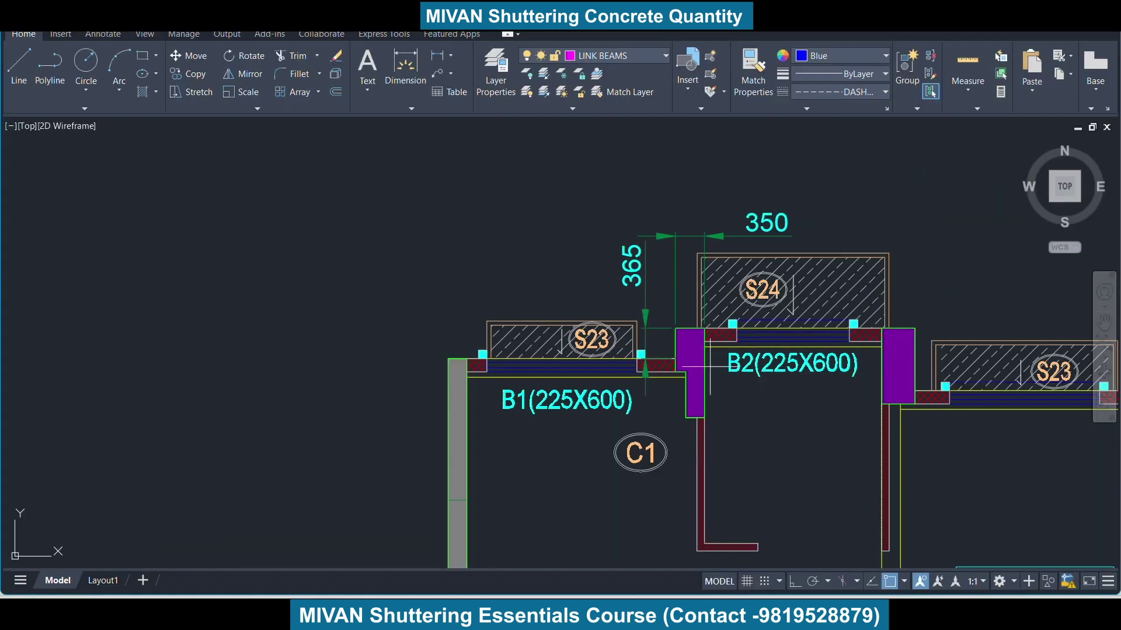
Dimension the first 65 offset at the edge of beam B1
{"action": "scroll", "coordinate": [711, 366], "scroll_direction": "up", "scroll_amount": 4}
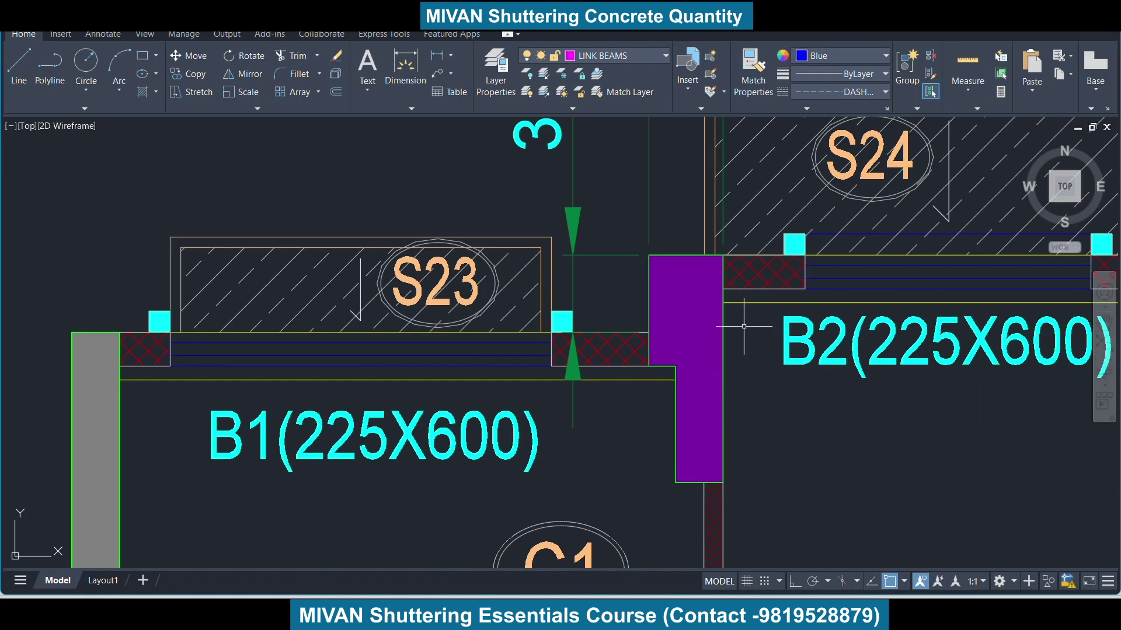
{"action": "scroll", "coordinate": [744, 326], "scroll_direction": "down", "scroll_amount": 1}
{"action": "scroll", "coordinate": [677, 382], "scroll_direction": "up", "scroll_amount": 3}
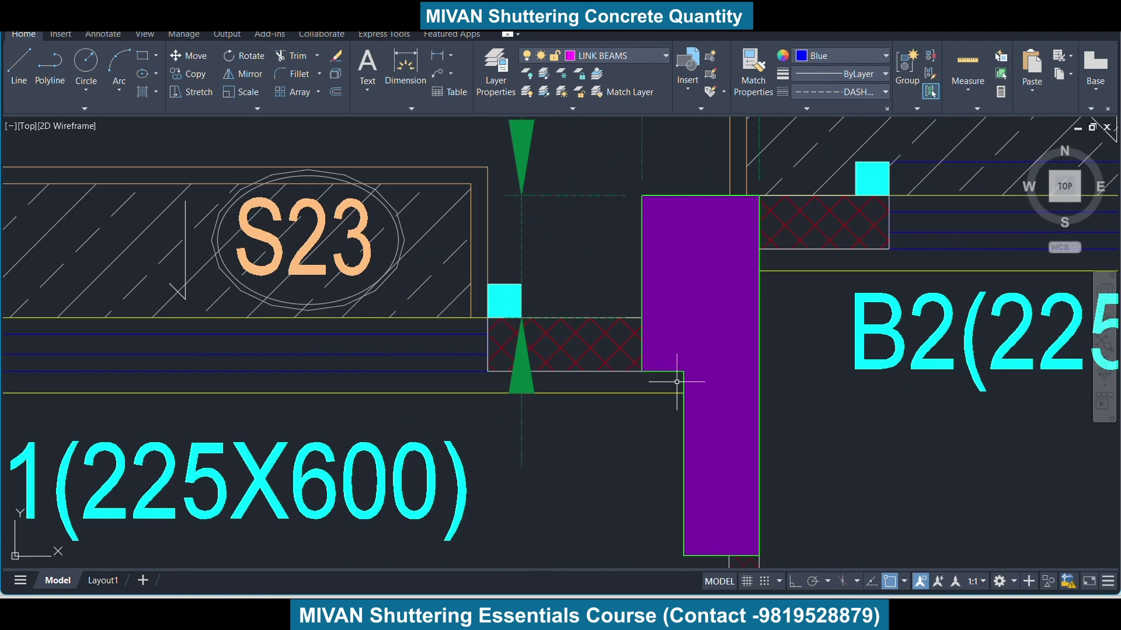
{"action": "left_click", "coordinate": [401, 71]}
{"action": "scroll", "coordinate": [708, 402], "scroll_direction": "up", "scroll_amount": 4}
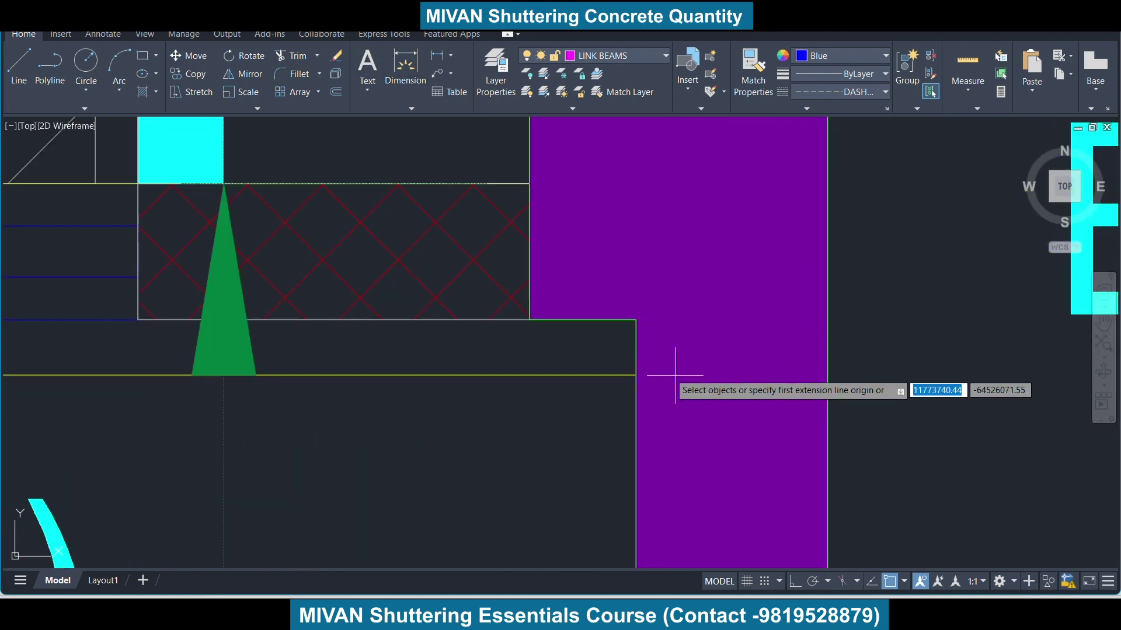
{"action": "left_click", "coordinate": [635, 320]}
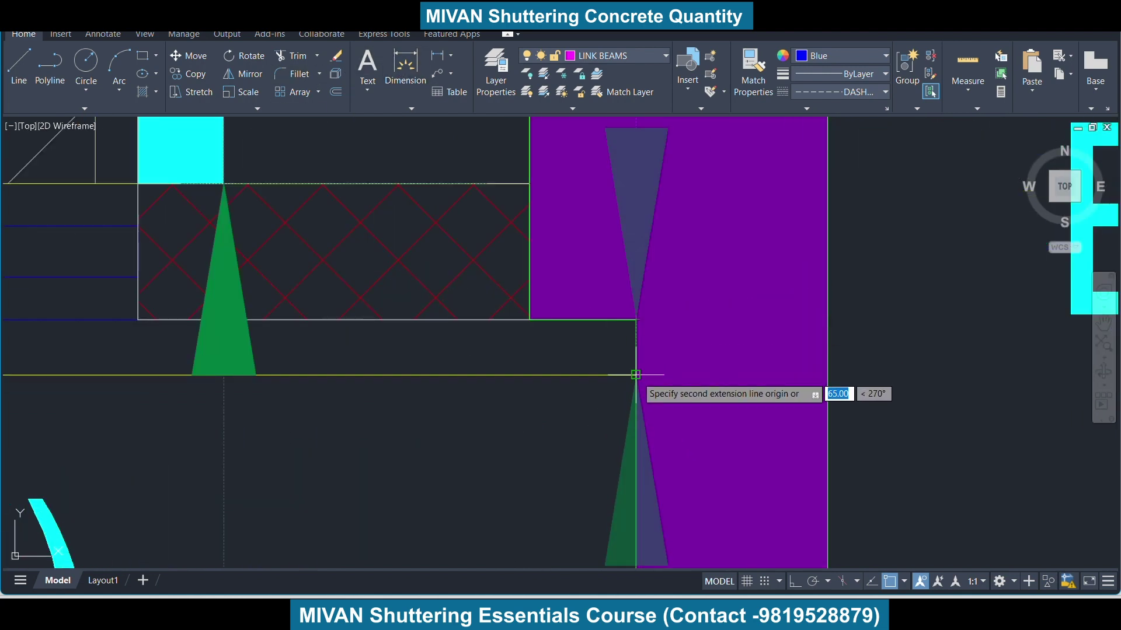
{"action": "left_click", "coordinate": [636, 375]}
{"action": "scroll", "coordinate": [630, 376], "scroll_direction": "down", "scroll_amount": 3}
{"action": "scroll", "coordinate": [605, 382], "scroll_direction": "down", "scroll_amount": 2}
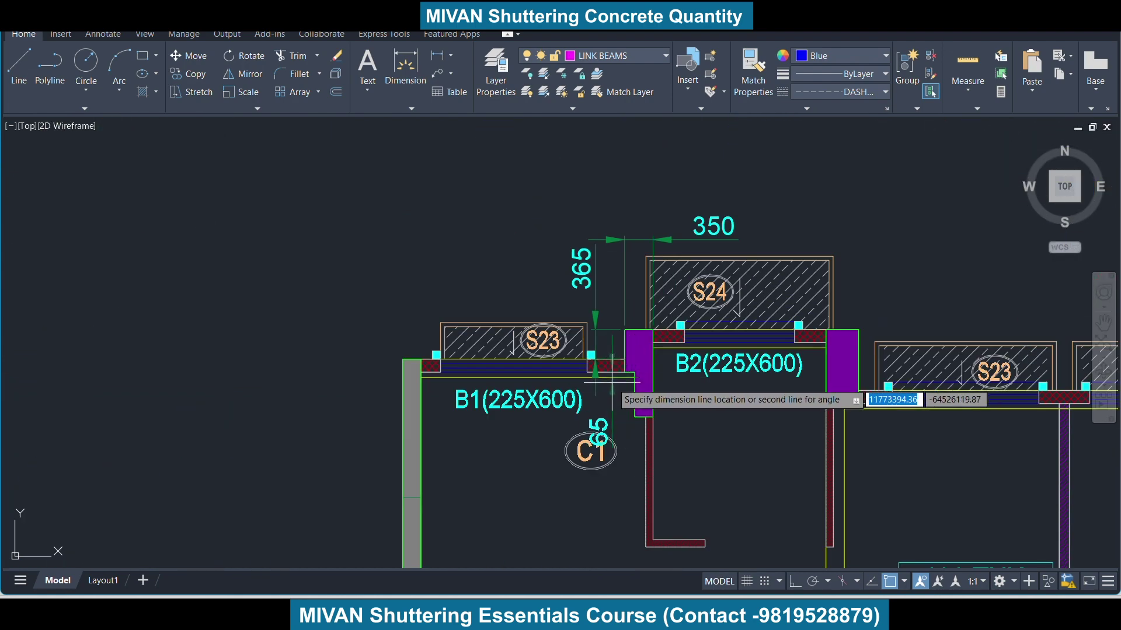
{"action": "left_click", "coordinate": [602, 388]}
{"action": "scroll", "coordinate": [599, 385], "scroll_direction": "up", "scroll_amount": 4}
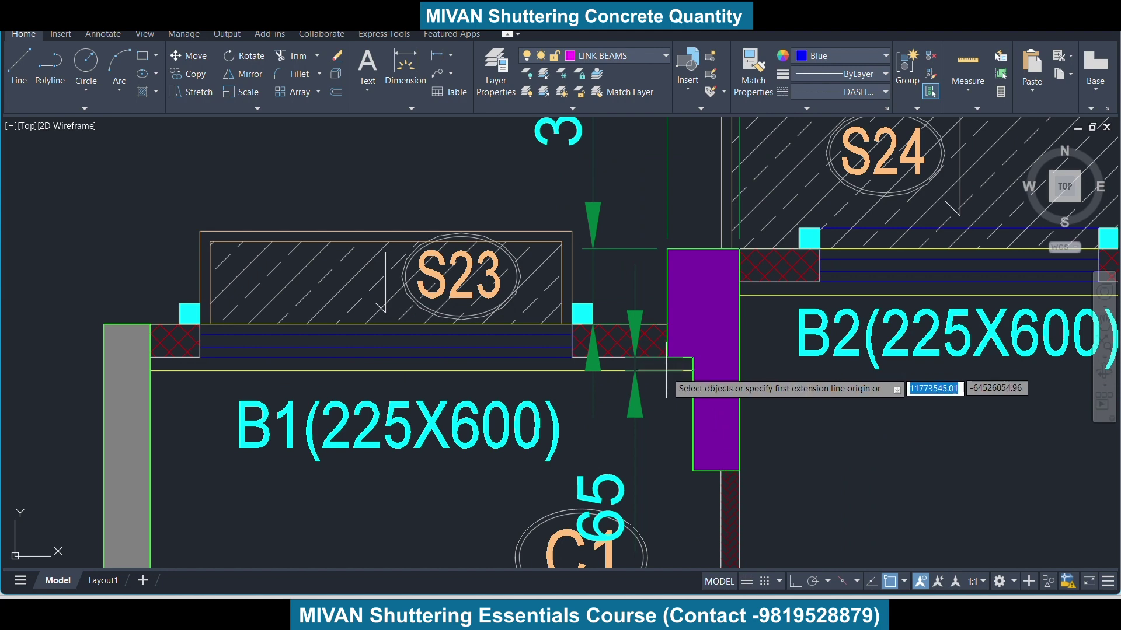
Add the second 65 dimension from the column corner to the B2 edge
{"action": "scroll", "coordinate": [571, 377], "scroll_direction": "down", "scroll_amount": 3}
{"action": "scroll", "coordinate": [701, 353], "scroll_direction": "up", "scroll_amount": 3}
{"action": "scroll", "coordinate": [642, 311], "scroll_direction": "up", "scroll_amount": 5}
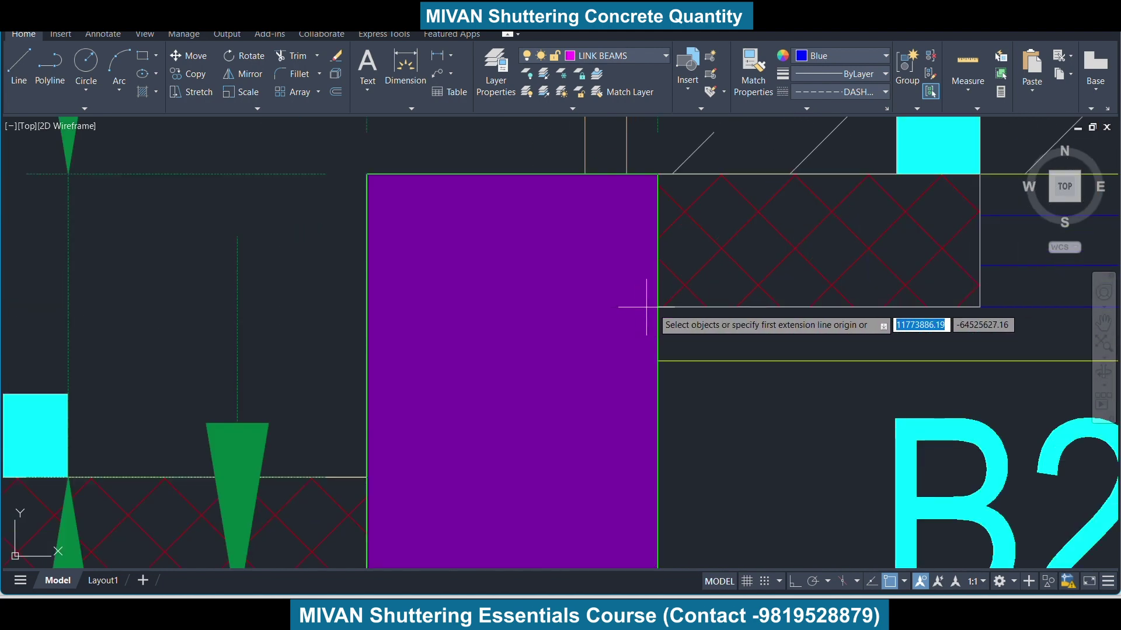
{"action": "scroll", "coordinate": [659, 307], "scroll_direction": "up", "scroll_amount": 4}
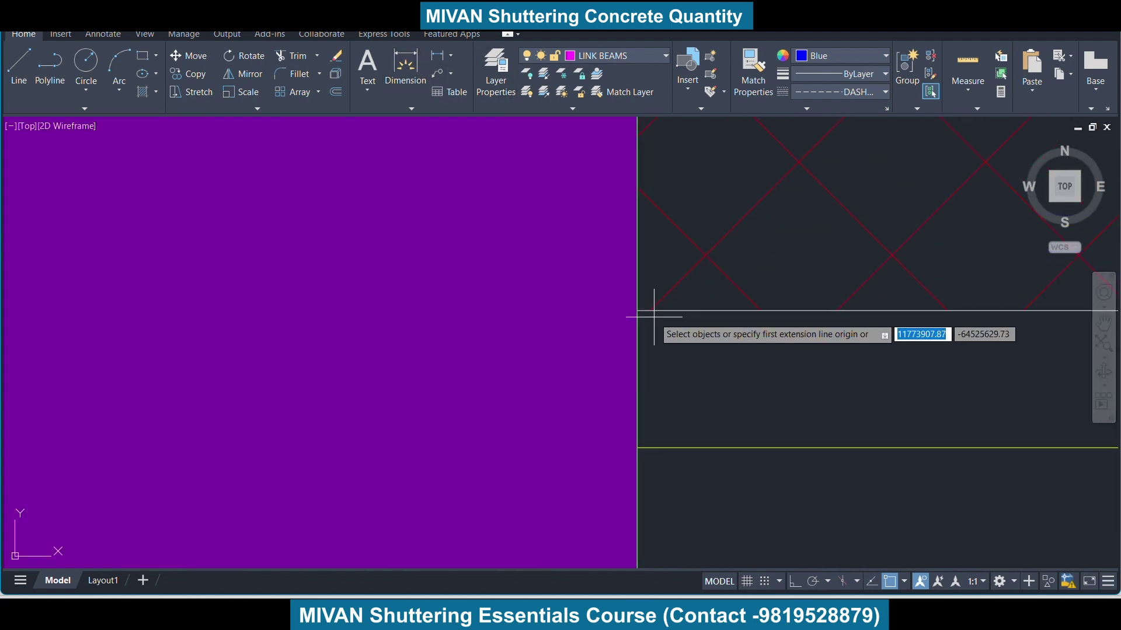
{"action": "left_click", "coordinate": [639, 310]}
{"action": "scroll", "coordinate": [638, 311], "scroll_direction": "up", "scroll_amount": 3}
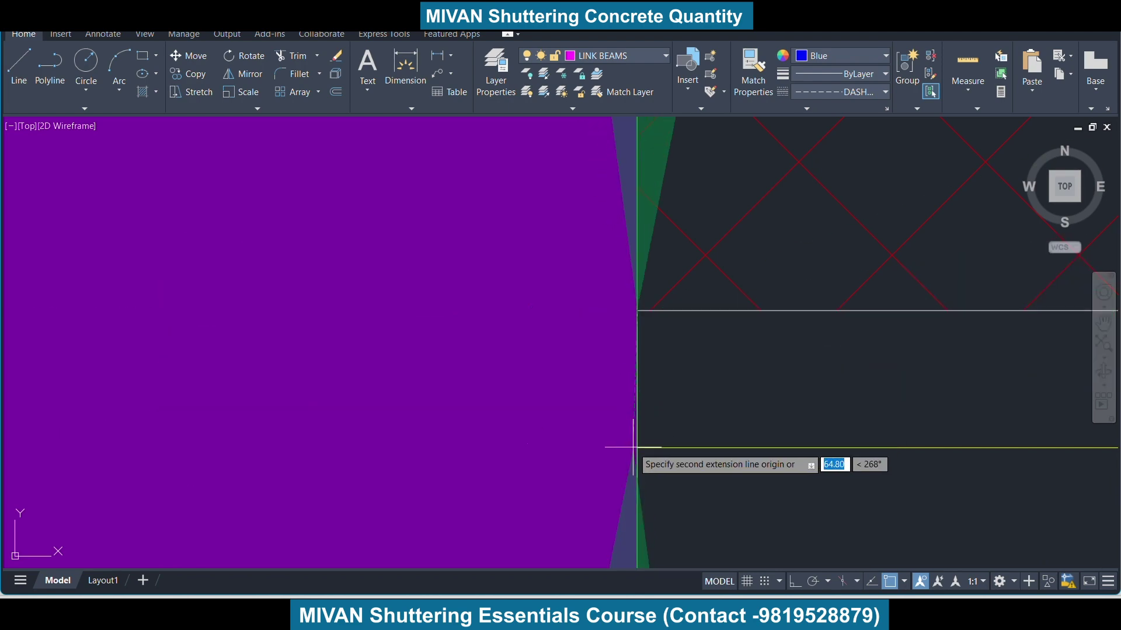
{"action": "left_click", "coordinate": [642, 448]}
{"action": "scroll", "coordinate": [639, 447], "scroll_direction": "down", "scroll_amount": 6}
{"action": "scroll", "coordinate": [639, 447], "scroll_direction": "down", "scroll_amount": 5}
{"action": "scroll", "coordinate": [642, 438], "scroll_direction": "down", "scroll_amount": 3}
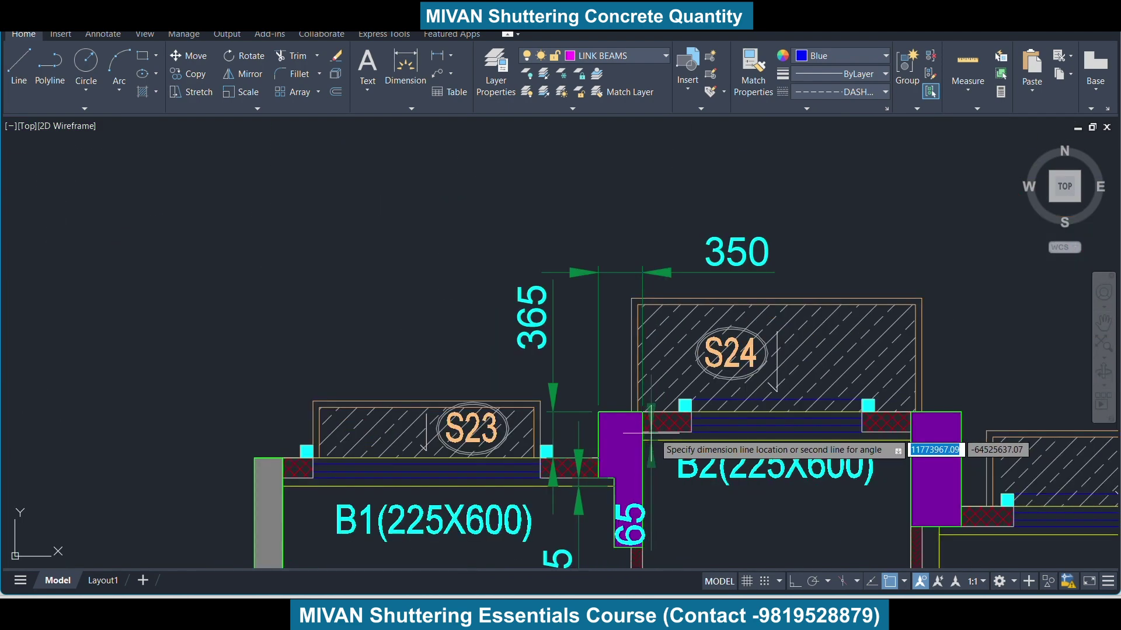
{"action": "left_click", "coordinate": [785, 464]}
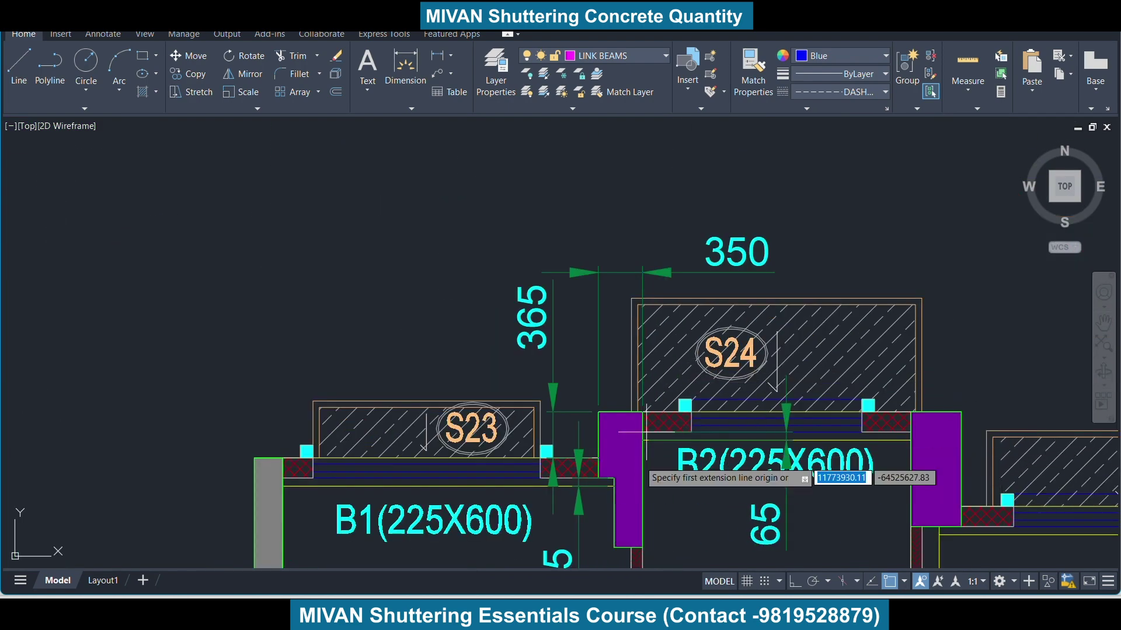
Place a 135 dimension from the column's lower corner near C1
{"action": "scroll", "coordinate": [636, 330], "scroll_direction": "up", "scroll_amount": 1}
{"action": "scroll", "coordinate": [650, 418], "scroll_direction": "up", "scroll_amount": 5}
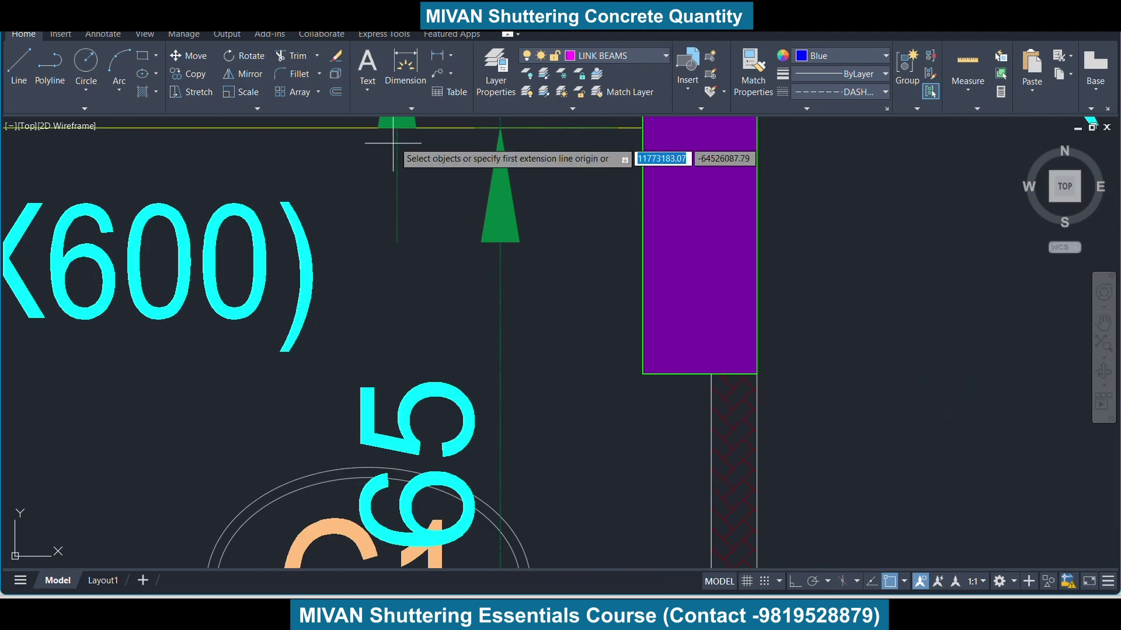
{"action": "scroll", "coordinate": [682, 403], "scroll_direction": "up", "scroll_amount": 4}
{"action": "left_click", "coordinate": [754, 325]}
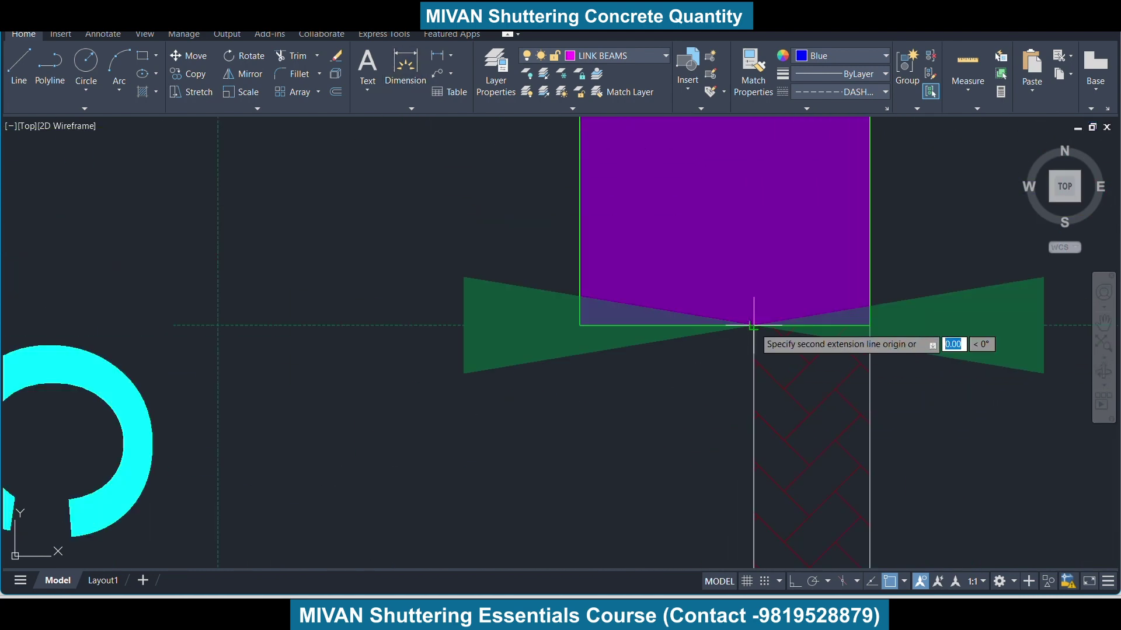
{"action": "scroll", "coordinate": [580, 321], "scroll_direction": "down", "scroll_amount": 5}
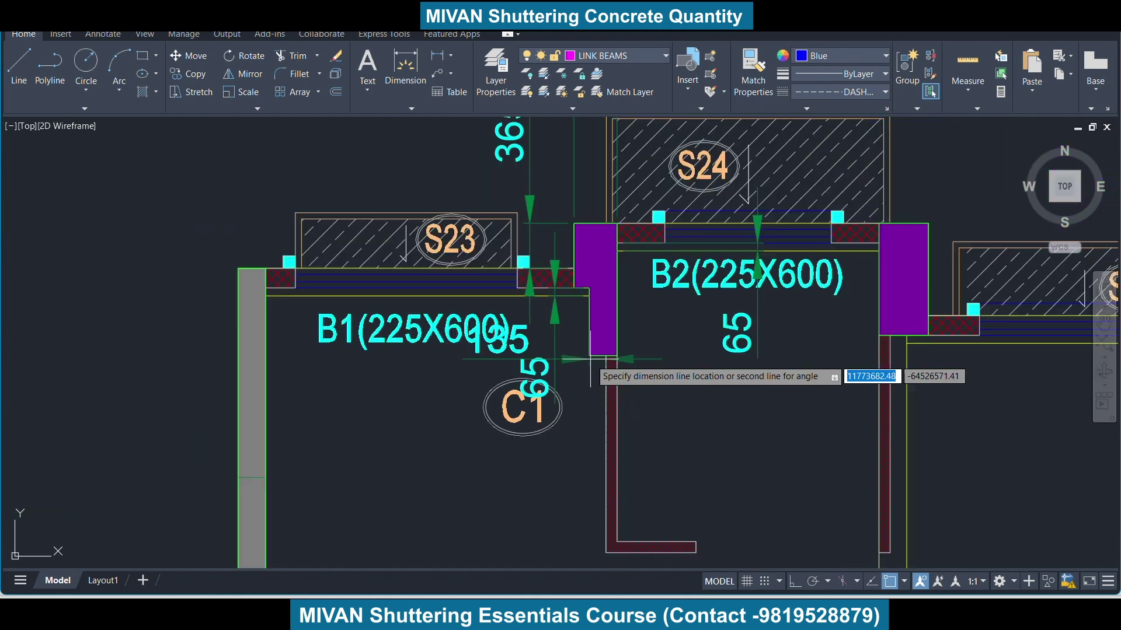
{"action": "left_click", "coordinate": [573, 477]}
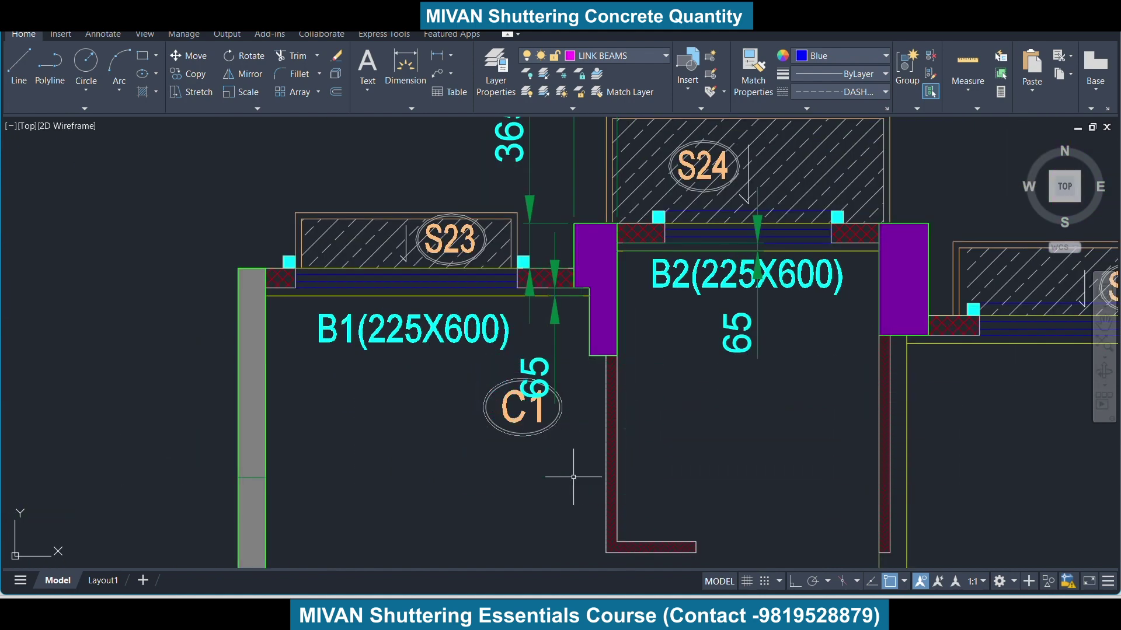
{"action": "scroll", "coordinate": [545, 234], "scroll_direction": "up", "scroll_amount": 5}
{"action": "scroll", "coordinate": [636, 321], "scroll_direction": "up", "scroll_amount": 3}
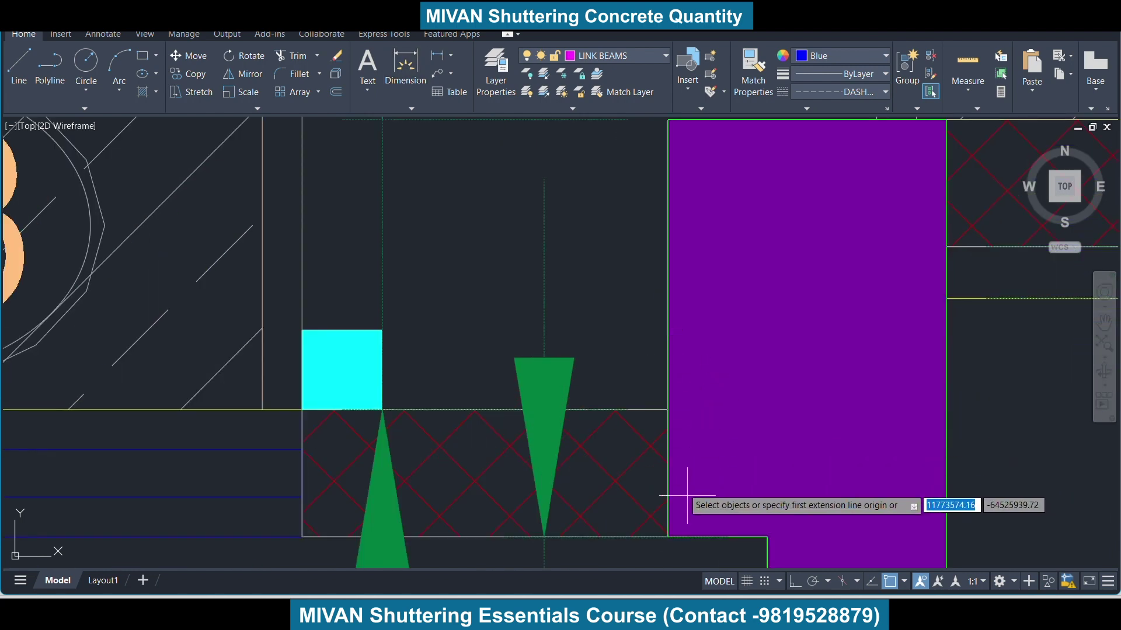
{"action": "scroll", "coordinate": [651, 402], "scroll_direction": "down", "scroll_amount": 6}
{"action": "scroll", "coordinate": [594, 402], "scroll_direction": "up", "scroll_amount": 8}
Add the 125 dimension below the column, then rerun DIM
{"action": "left_click", "coordinate": [607, 402]}
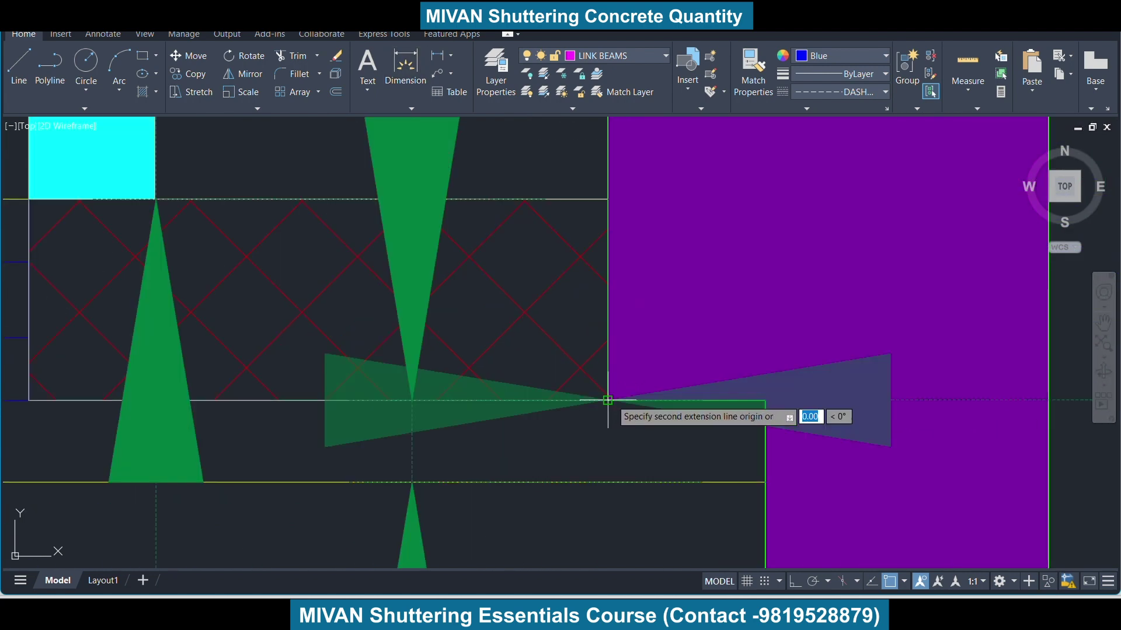
{"action": "left_click", "coordinate": [764, 402]}
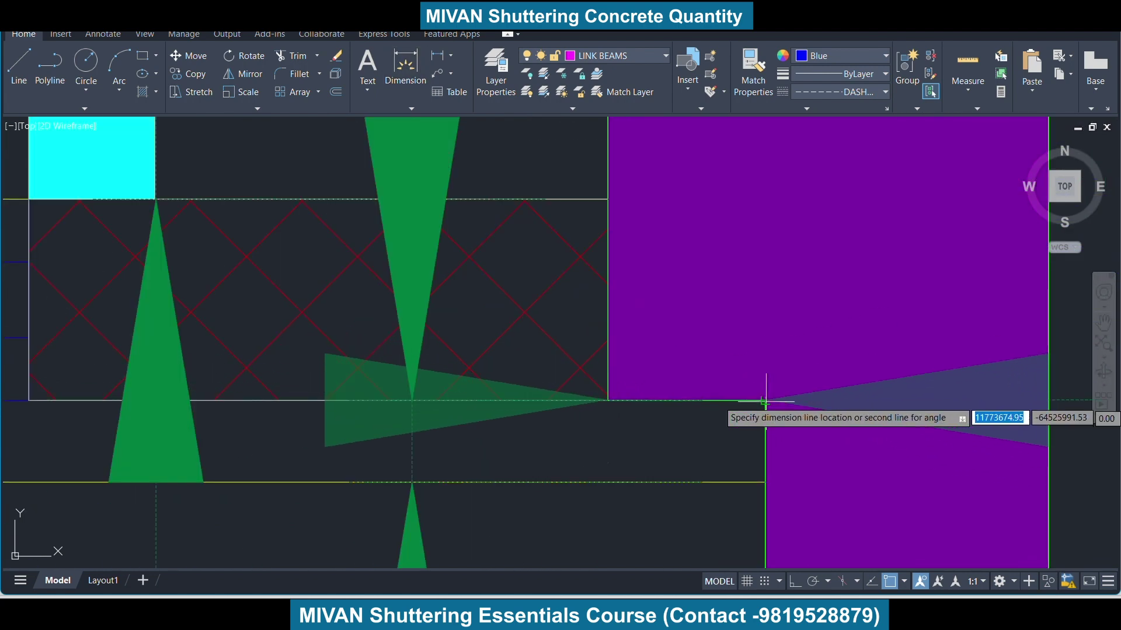
{"action": "scroll", "coordinate": [764, 402], "scroll_direction": "down", "scroll_amount": 5}
{"action": "scroll", "coordinate": [753, 420], "scroll_direction": "down", "scroll_amount": 3}
{"action": "scroll", "coordinate": [738, 443], "scroll_direction": "up", "scroll_amount": 2}
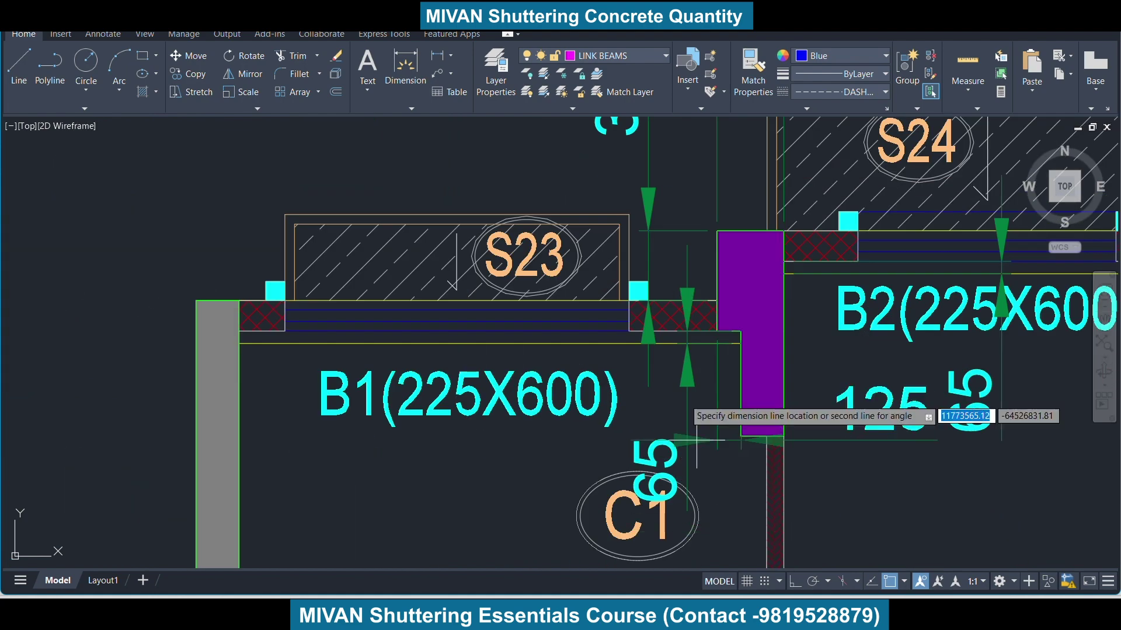
{"action": "scroll", "coordinate": [724, 444], "scroll_direction": "down", "scroll_amount": 1}
{"action": "scroll", "coordinate": [700, 446], "scroll_direction": "down", "scroll_amount": 1}
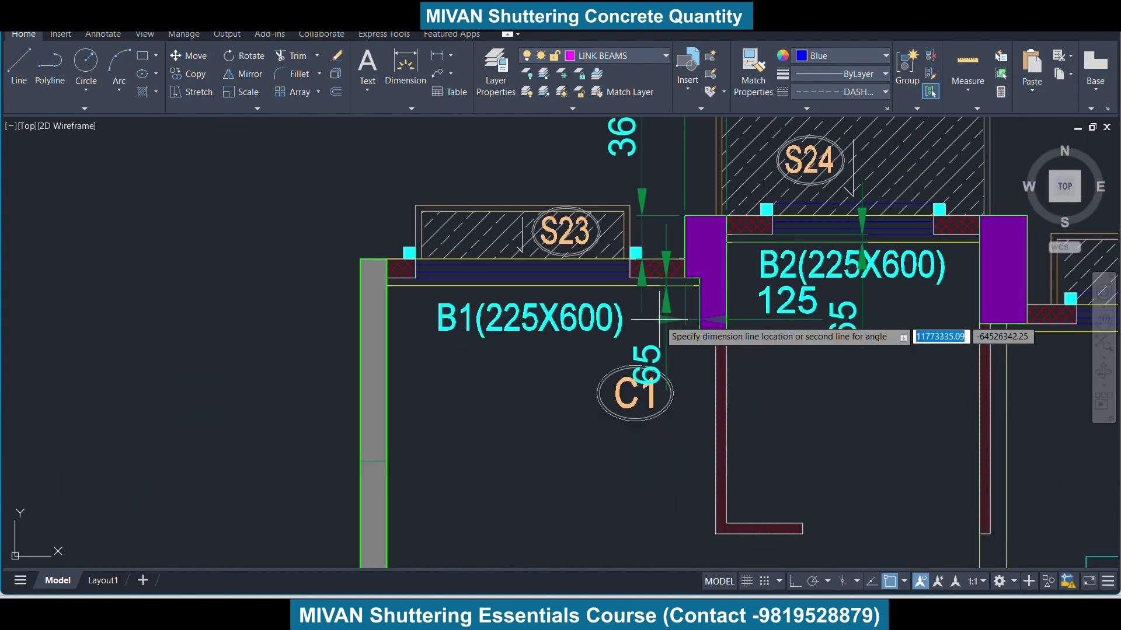
{"action": "left_click", "coordinate": [692, 464]}
{"action": "key", "text": "Return"}
{"action": "key", "text": "Escape"}
{"action": "type", "text": "dim"}
{"action": "key", "text": "Return"}
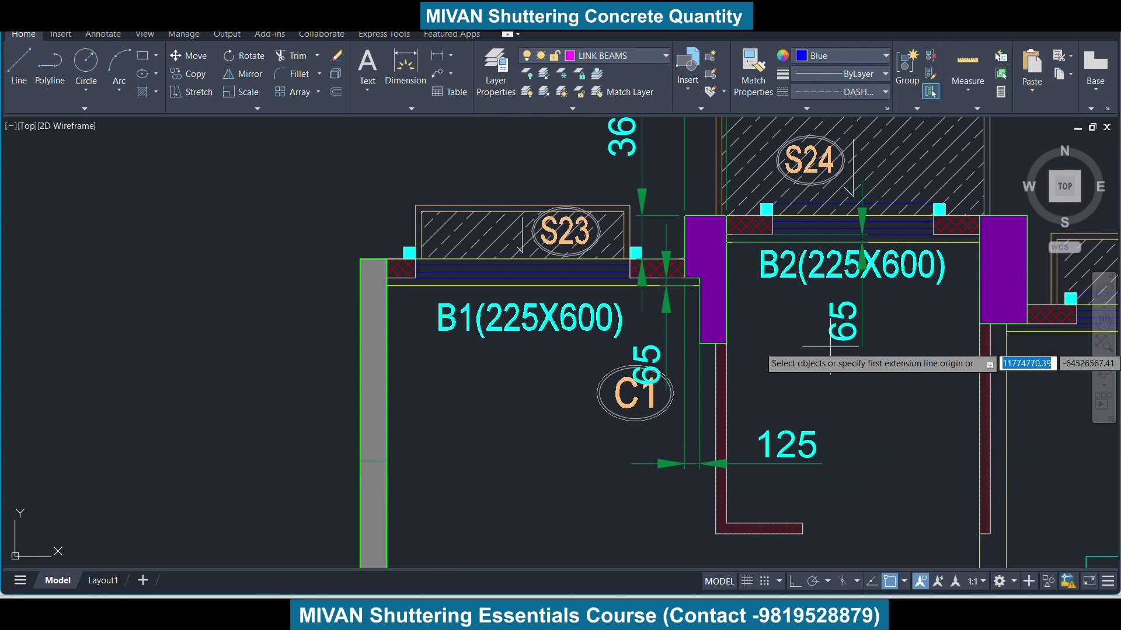
Confirm E10's 255 comes from =65+65+125 and I10's height stays 2300
{"action": "key", "text": "alt+Tab"}
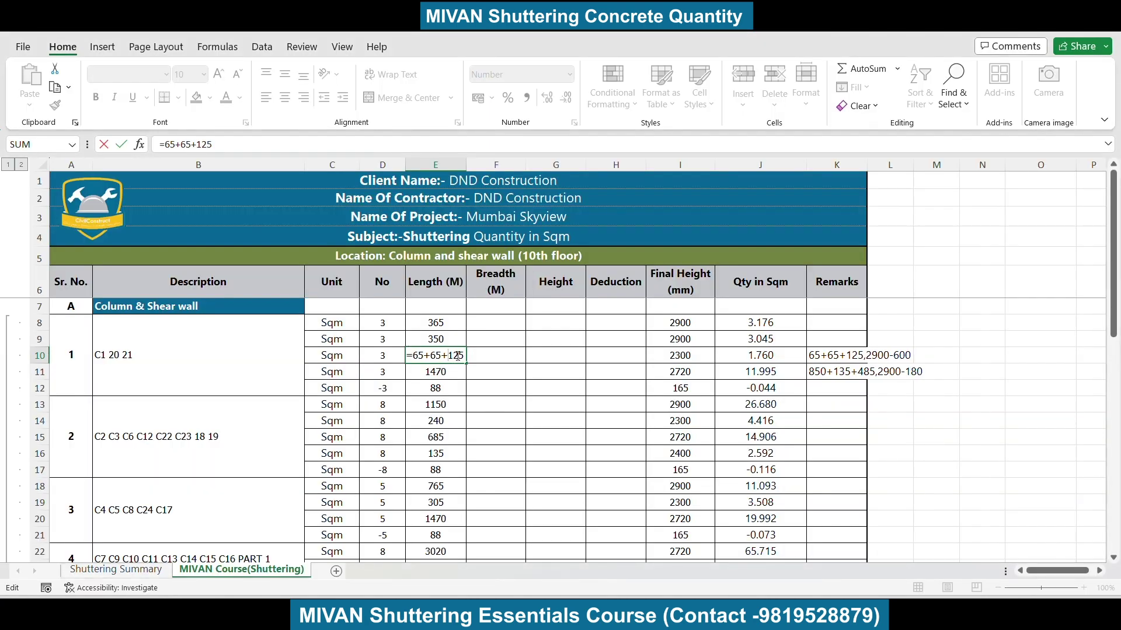
{"action": "key", "text": "ctrl+Return"}
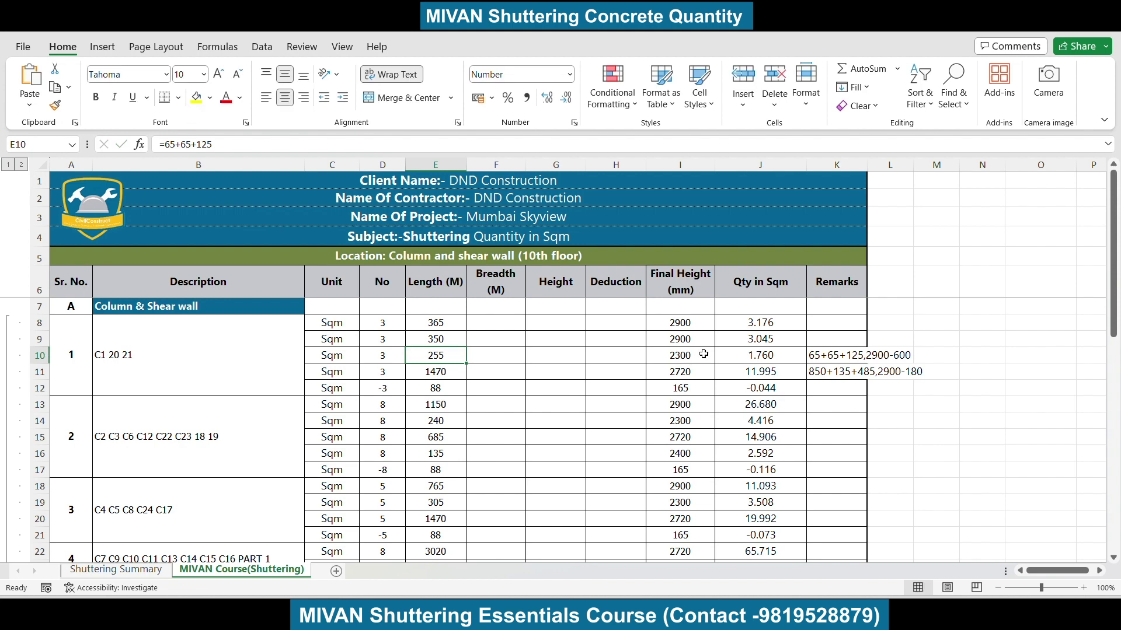
{"action": "double_click", "coordinate": [703, 354]}
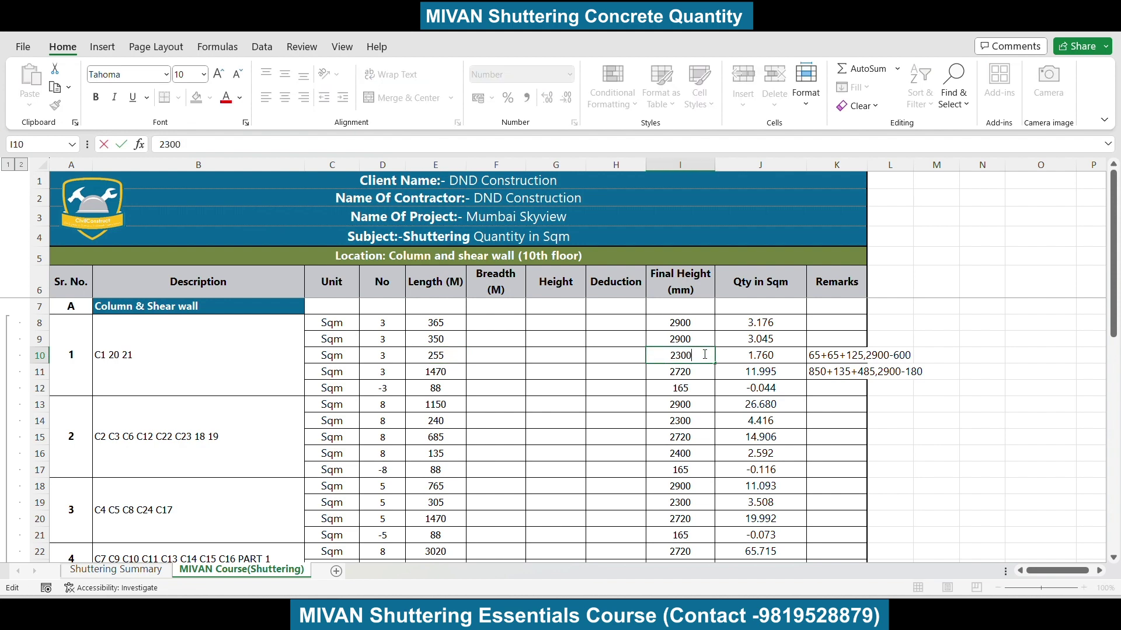
{"action": "key", "text": "Escape"}
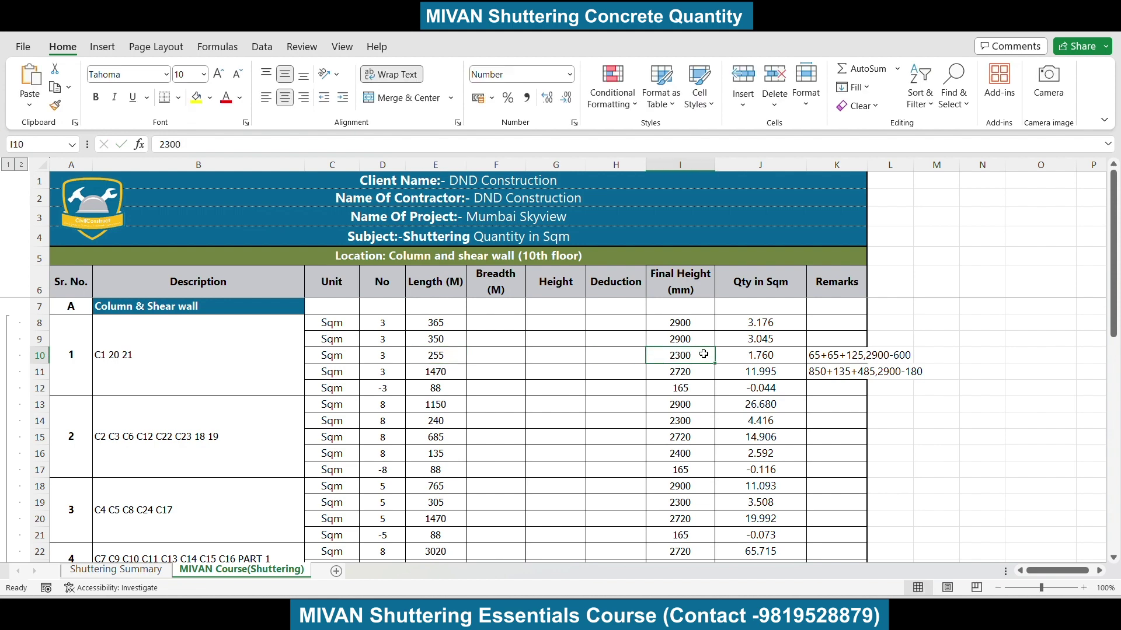
{"action": "left_click", "coordinate": [447, 359]}
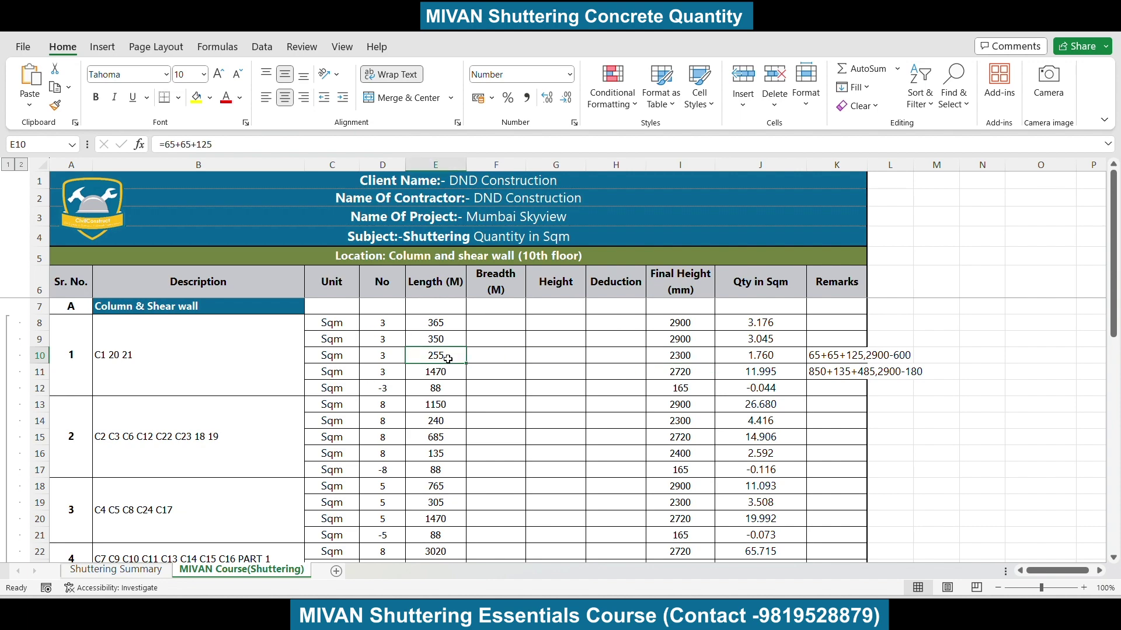
{"action": "key", "text": "alt+Tab"}
Cancel the half-drawn dimension at the B1/B2 junction and clear the selection
{"action": "scroll", "coordinate": [555, 327], "scroll_direction": "down", "scroll_amount": 3}
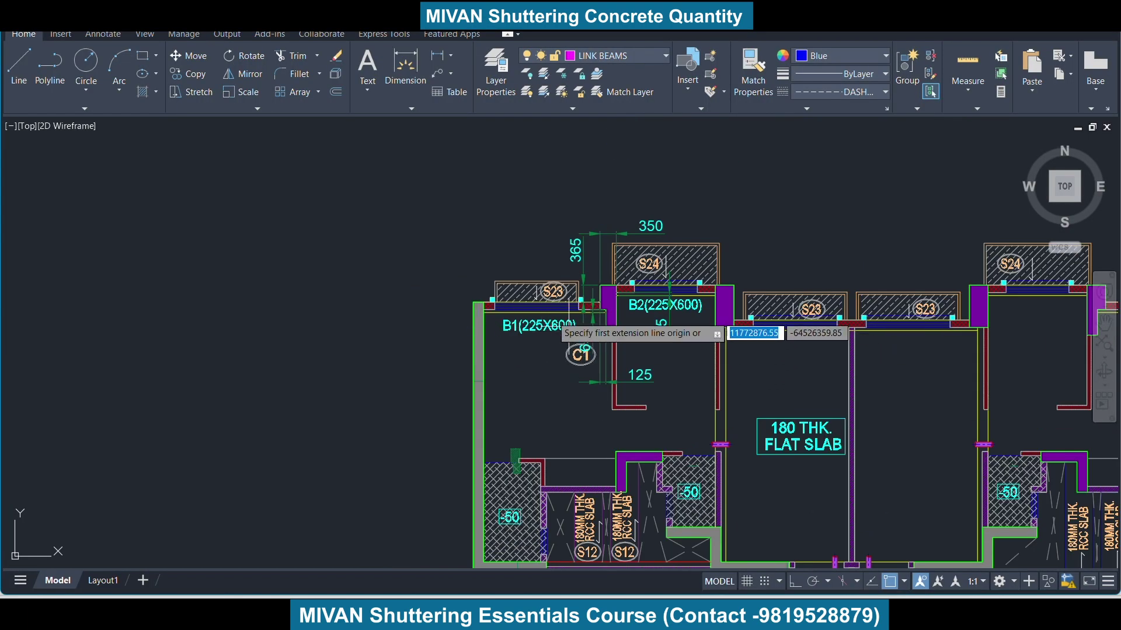
{"action": "scroll", "coordinate": [534, 305], "scroll_direction": "up", "scroll_amount": 4}
{"action": "scroll", "coordinate": [686, 332], "scroll_direction": "up", "scroll_amount": 4}
{"action": "left_click", "coordinate": [713, 247]}
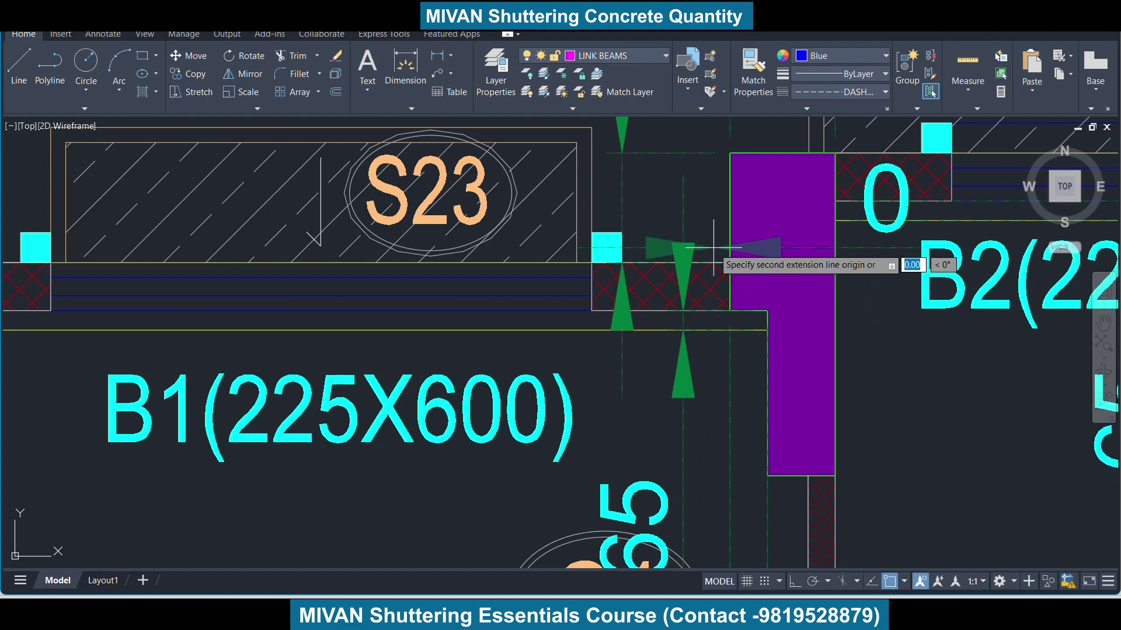
{"action": "key", "text": "Escape"}
{"action": "left_click", "coordinate": [713, 243]}
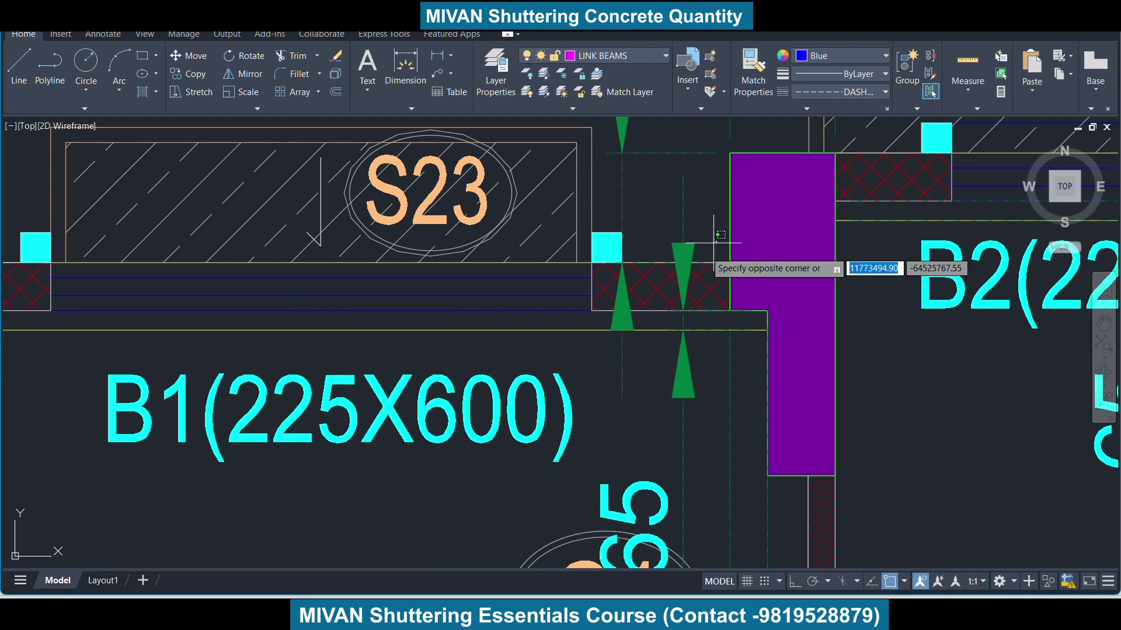
{"action": "left_click", "coordinate": [626, 314]}
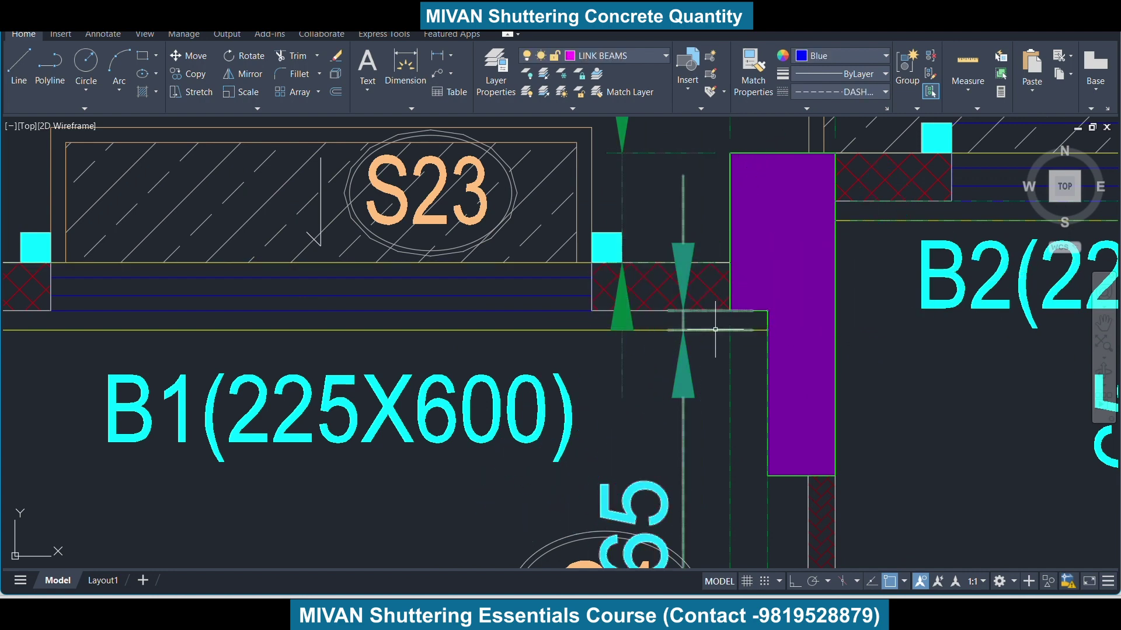
{"action": "key", "text": "Escape"}
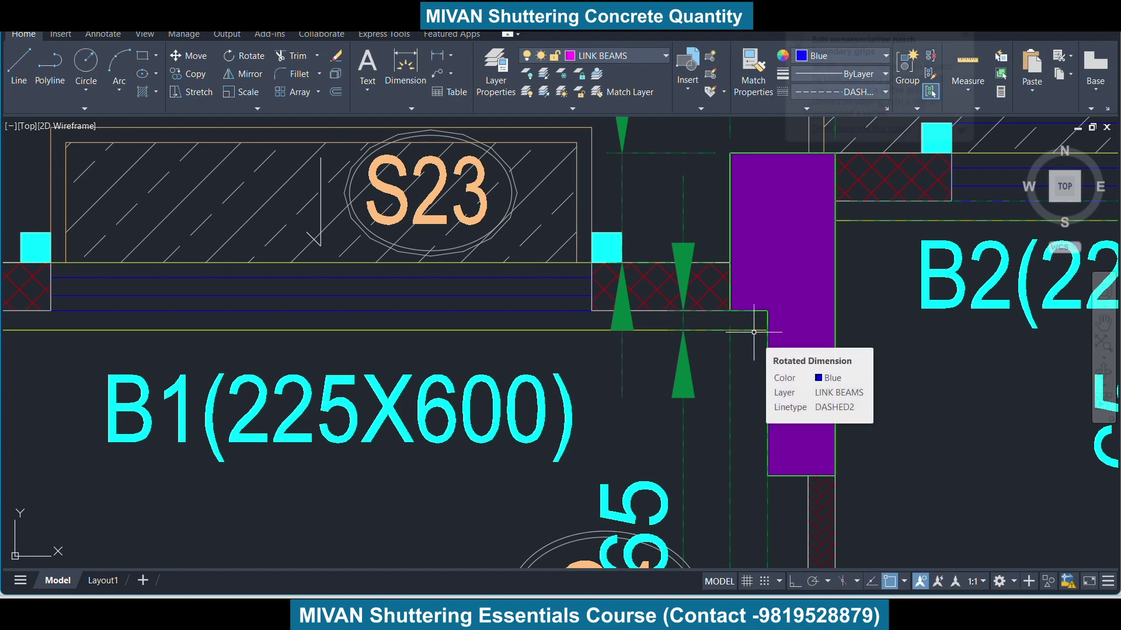
Zoom around column C1 to inspect its area in the plan
{"action": "scroll", "coordinate": [805, 295], "scroll_direction": "down", "scroll_amount": 8}
{"action": "scroll", "coordinate": [642, 292], "scroll_direction": "down", "scroll_amount": 3}
{"action": "scroll", "coordinate": [526, 260], "scroll_direction": "up", "scroll_amount": 1}
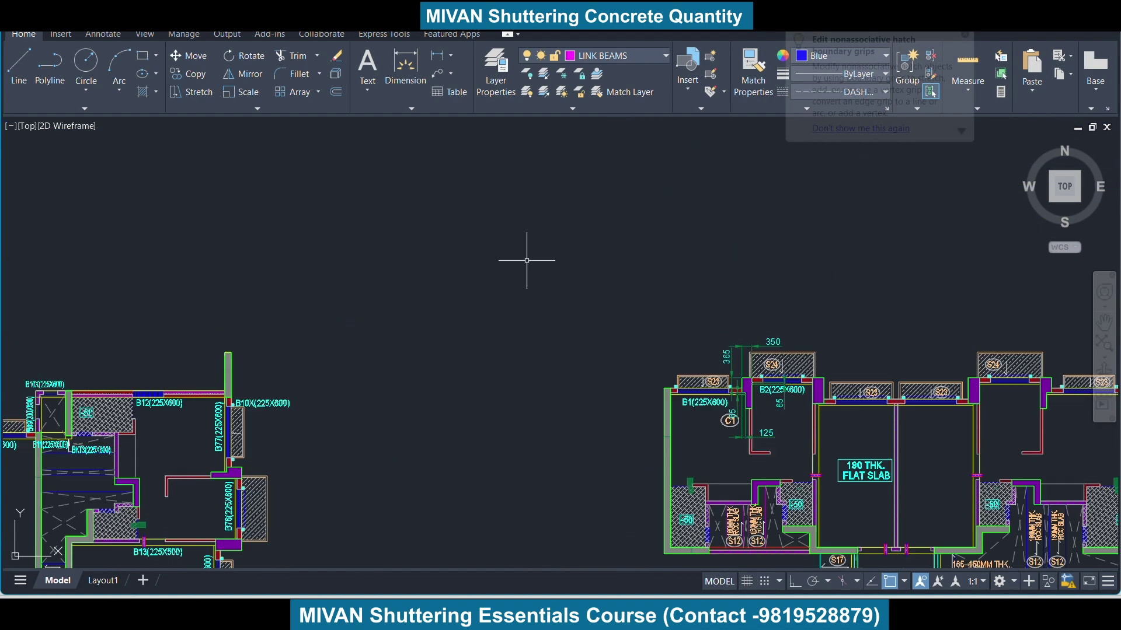
{"action": "scroll", "coordinate": [715, 408], "scroll_direction": "up", "scroll_amount": 4}
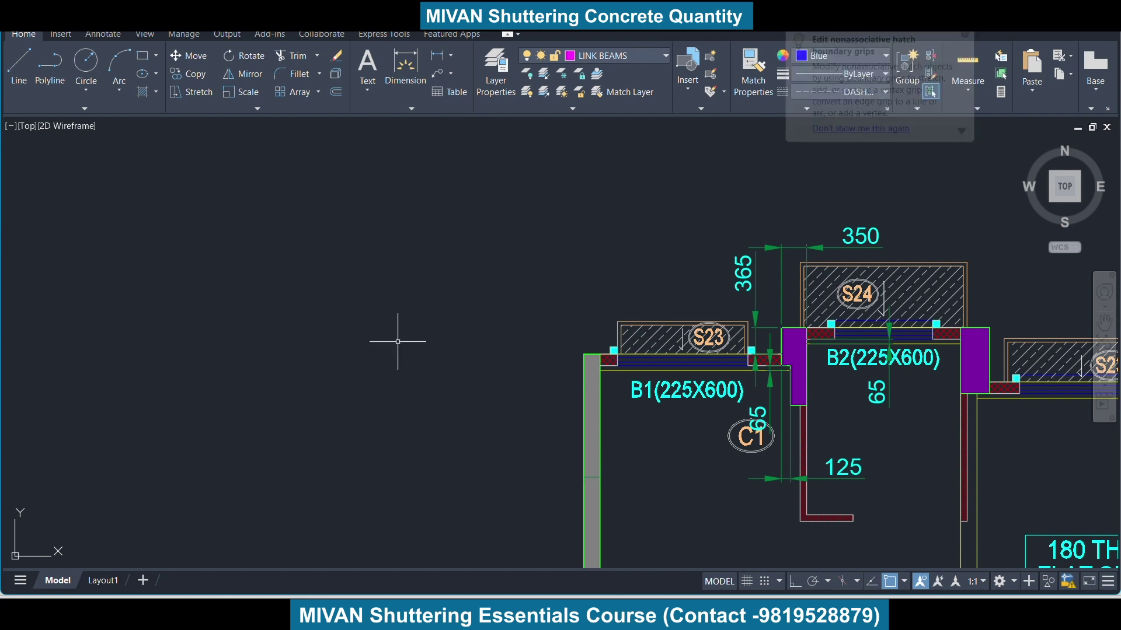
{"action": "scroll", "coordinate": [513, 295], "scroll_direction": "down", "scroll_amount": 5}
{"action": "scroll", "coordinate": [583, 315], "scroll_direction": "up", "scroll_amount": 3}
{"action": "scroll", "coordinate": [646, 337], "scroll_direction": "up", "scroll_amount": 4}
{"action": "scroll", "coordinate": [646, 337], "scroll_direction": "down", "scroll_amount": 3}
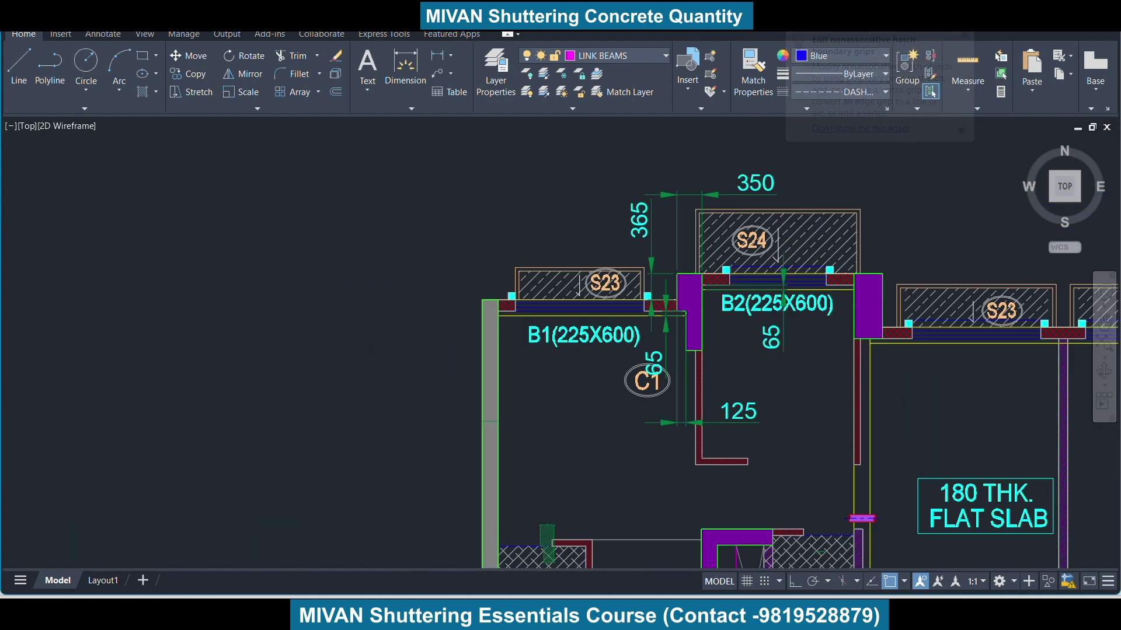
{"action": "scroll", "coordinate": [688, 331], "scroll_direction": "down", "scroll_amount": 3}
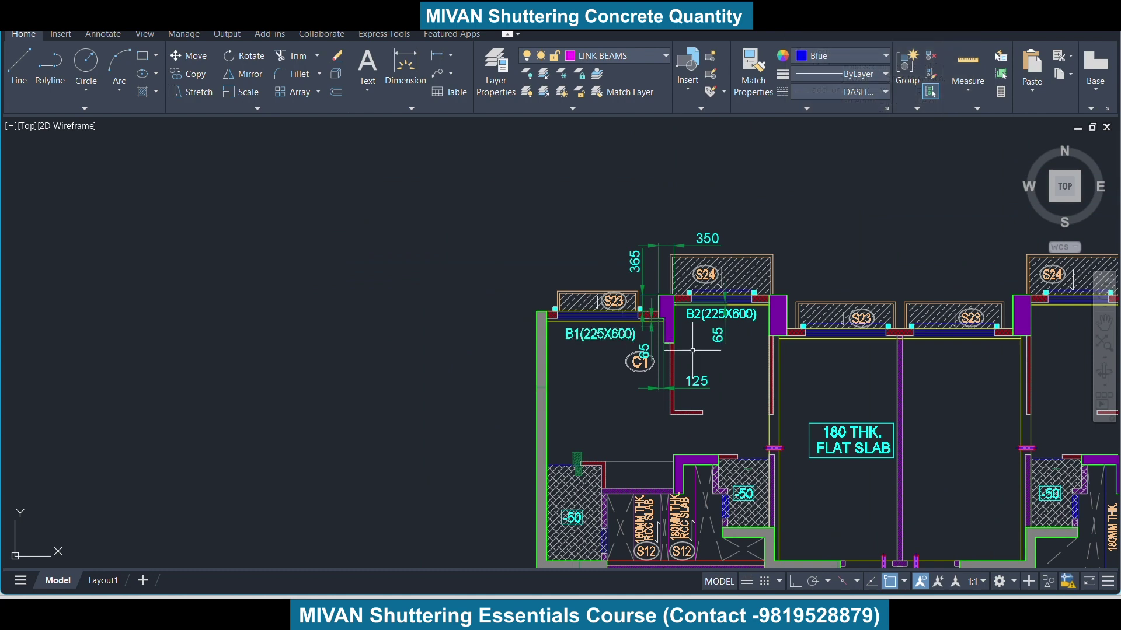
In Excel, check E11's =850+135+485 formula for 1470 and K11's measurement remark
{"action": "key", "text": "alt+Tab"}
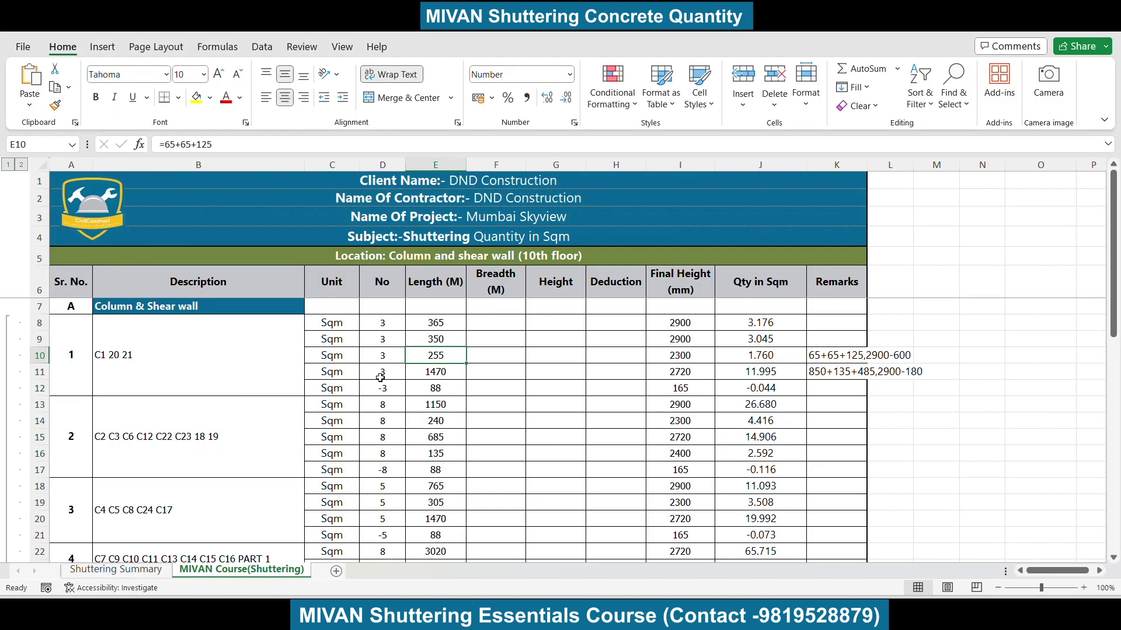
{"action": "double_click", "coordinate": [440, 374]}
{"action": "key", "text": "Escape"}
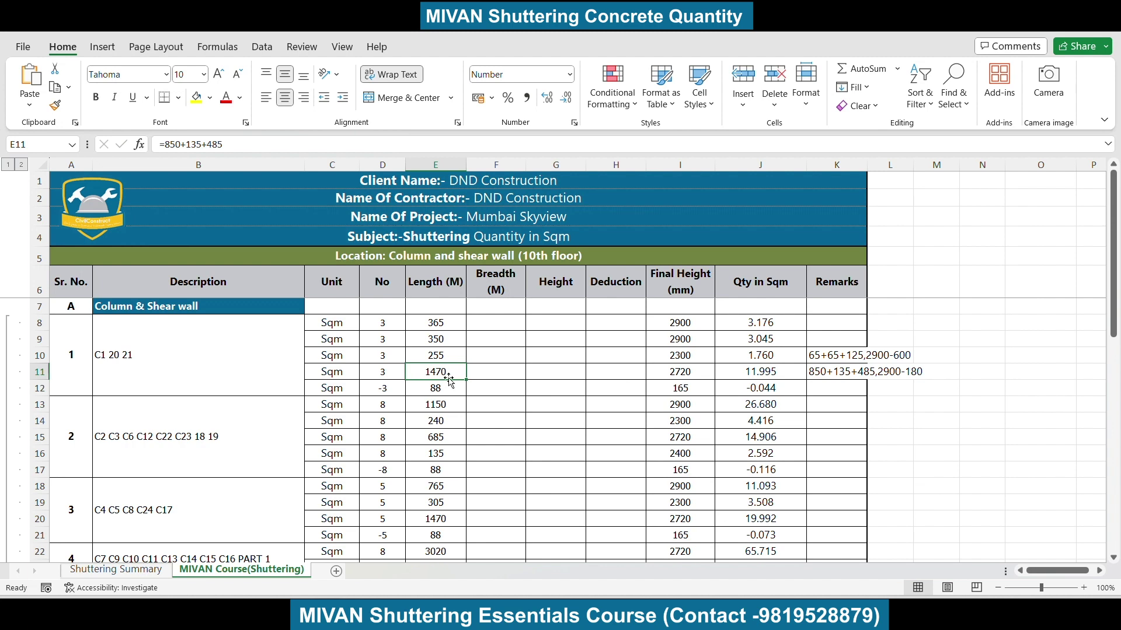
{"action": "left_click", "coordinate": [828, 379]}
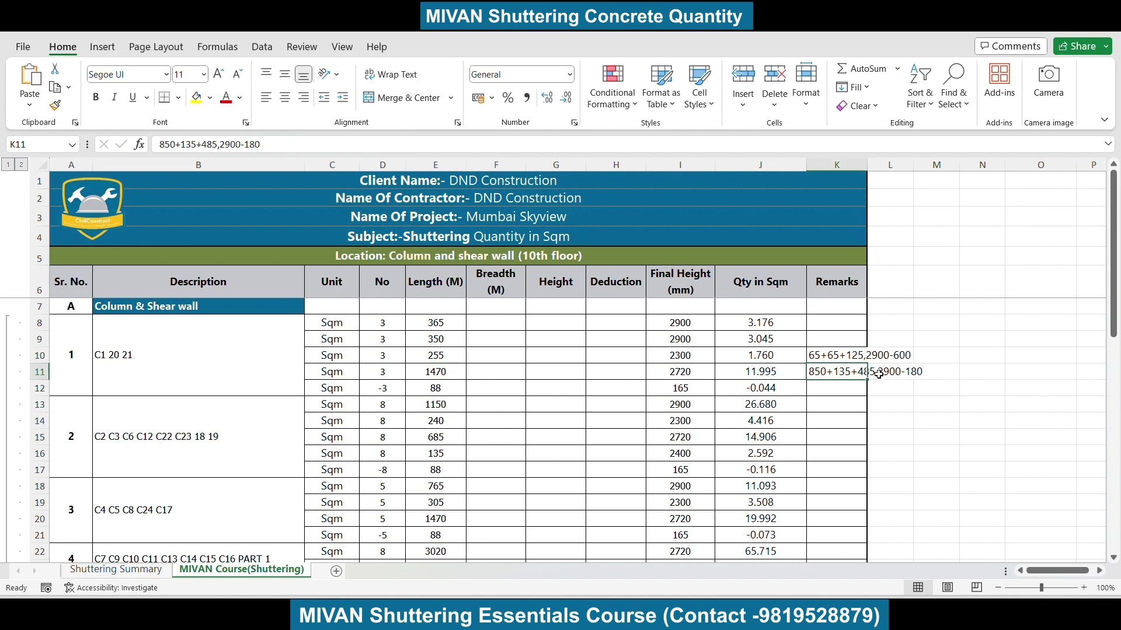
Back in AutoCAD, dimension the column side as 850 beside B2
{"action": "key", "text": "alt+Tab"}
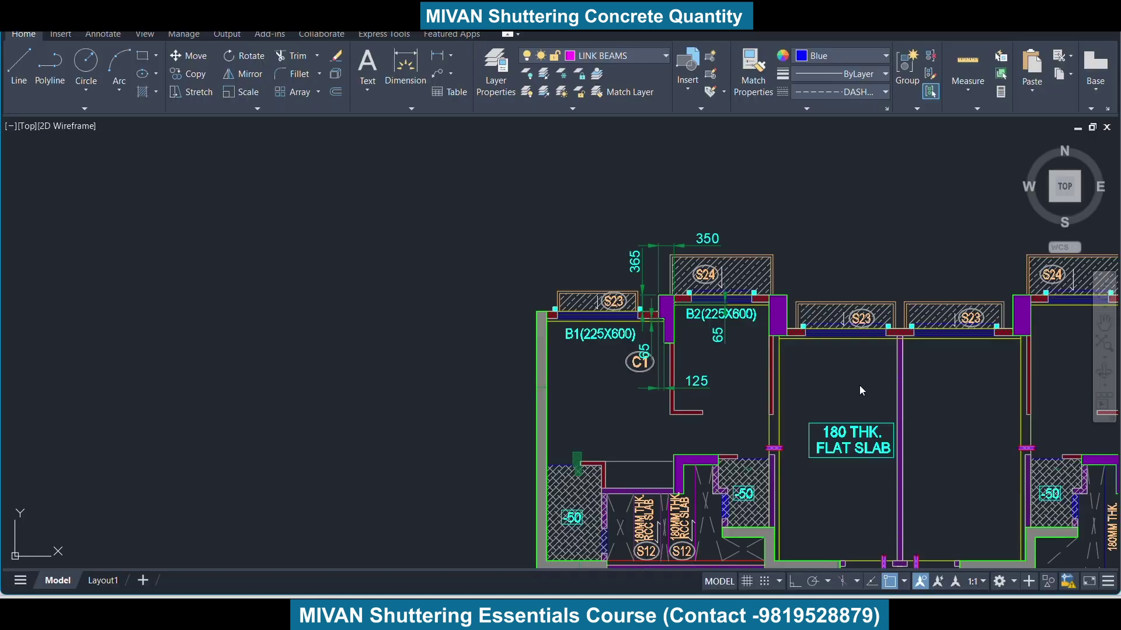
{"action": "scroll", "coordinate": [708, 335], "scroll_direction": "up", "scroll_amount": 4}
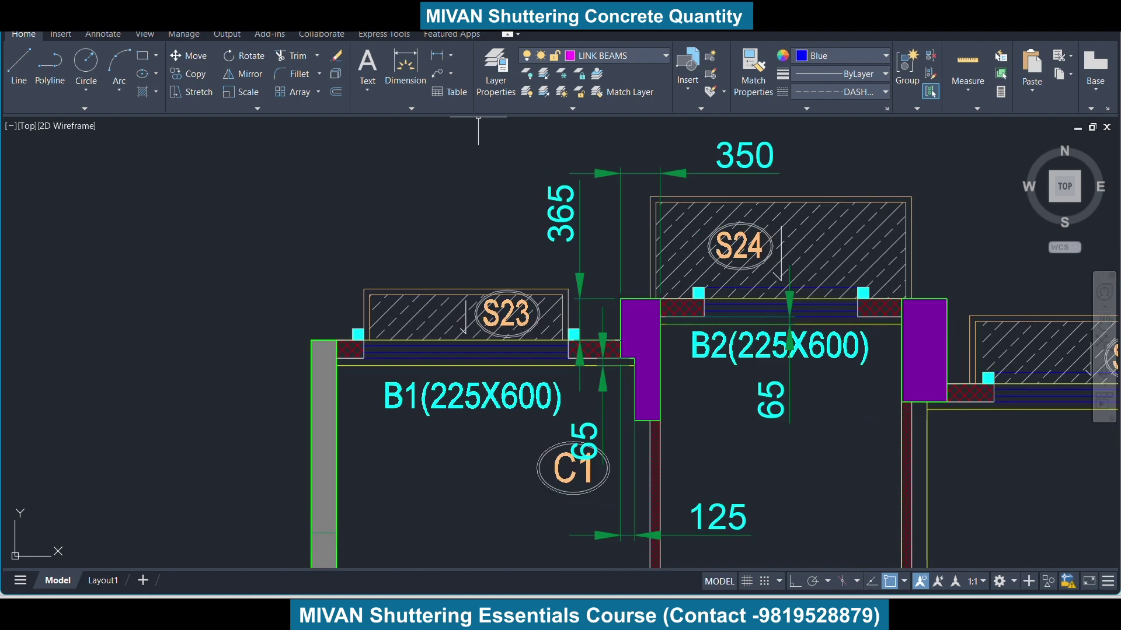
{"action": "left_click", "coordinate": [405, 65]}
{"action": "scroll", "coordinate": [662, 342], "scroll_direction": "up", "scroll_amount": 4}
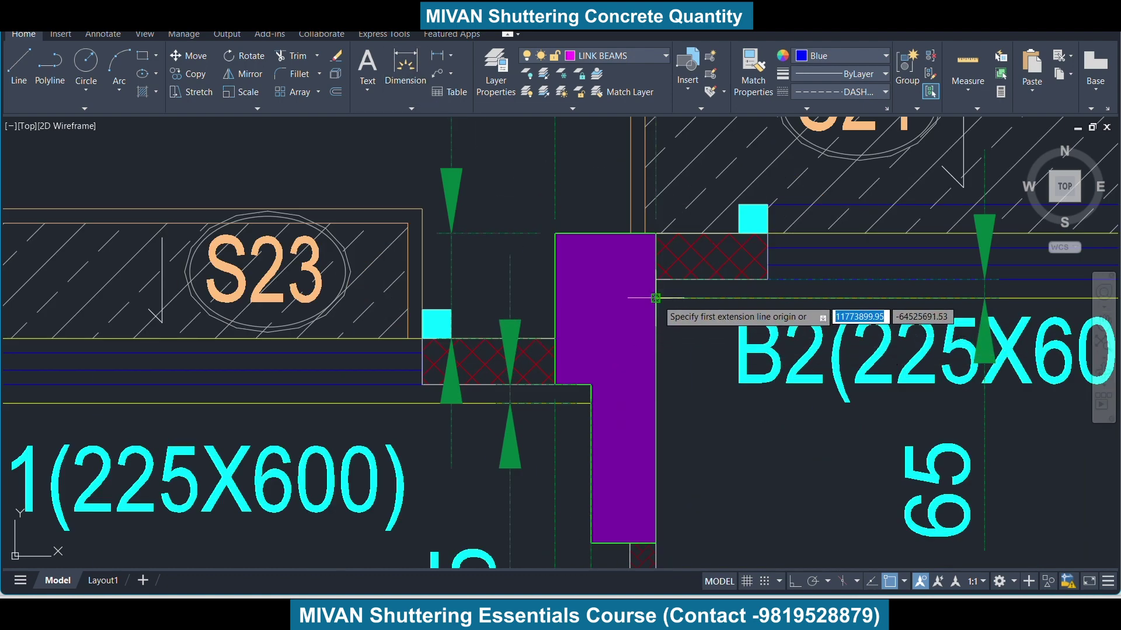
{"action": "left_click", "coordinate": [655, 298]}
{"action": "scroll", "coordinate": [656, 299], "scroll_direction": "down", "scroll_amount": 2}
{"action": "left_click", "coordinate": [652, 472]}
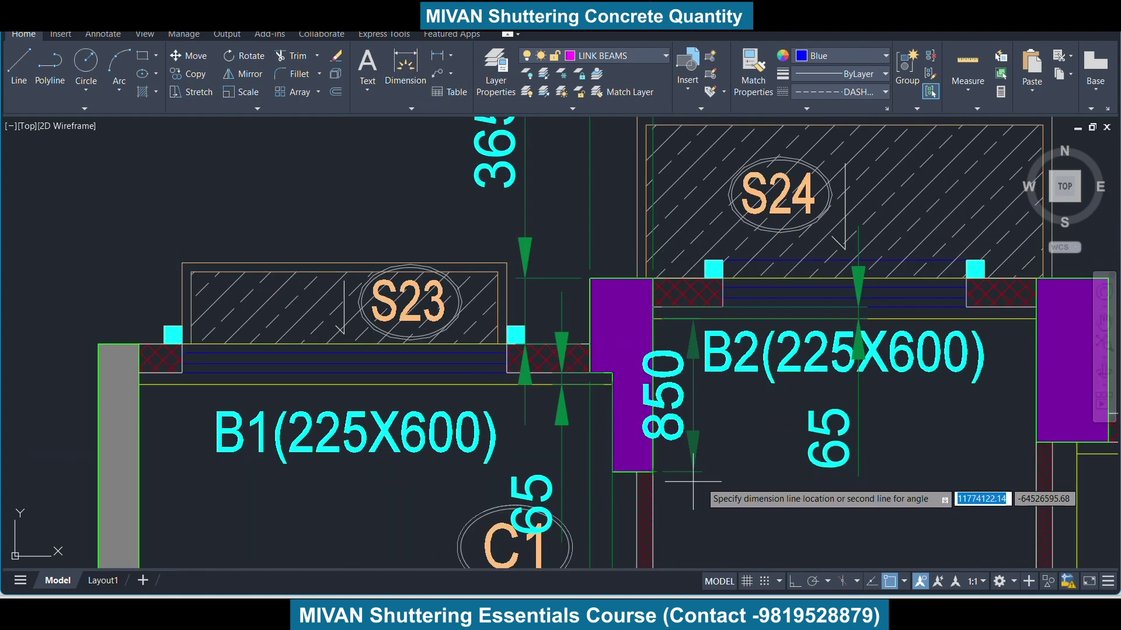
{"action": "left_click", "coordinate": [764, 461]}
Measure the 135 segment from the column's bottom corner along the beam edge
{"action": "scroll", "coordinate": [637, 467], "scroll_direction": "down", "scroll_amount": 4}
{"action": "scroll", "coordinate": [637, 466], "scroll_direction": "up", "scroll_amount": 2}
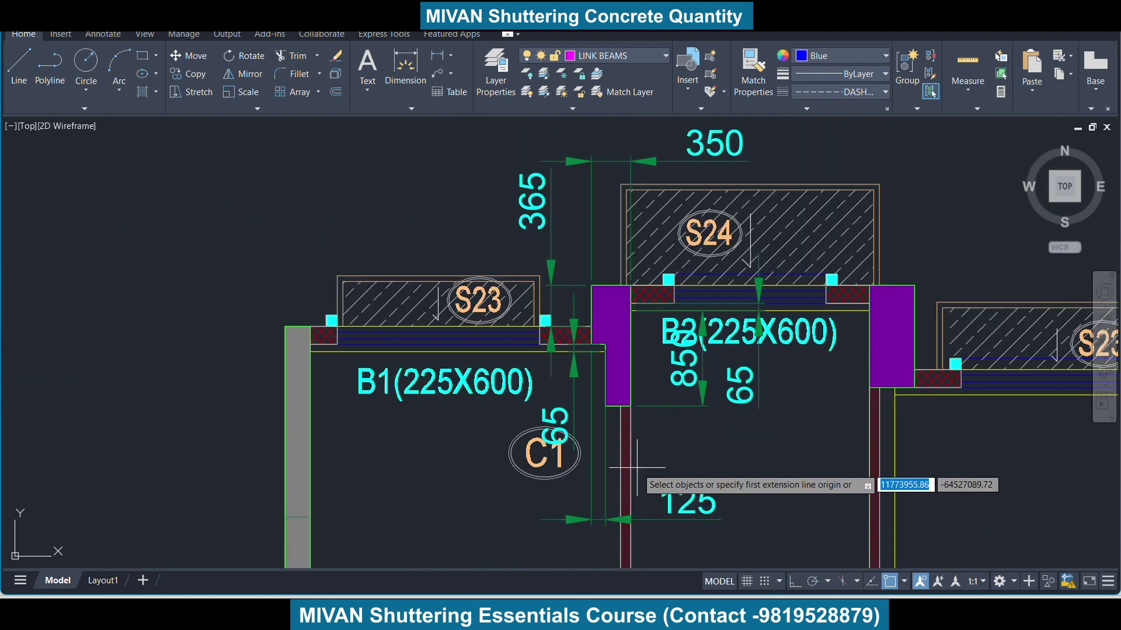
{"action": "scroll", "coordinate": [622, 404], "scroll_direction": "up", "scroll_amount": 4}
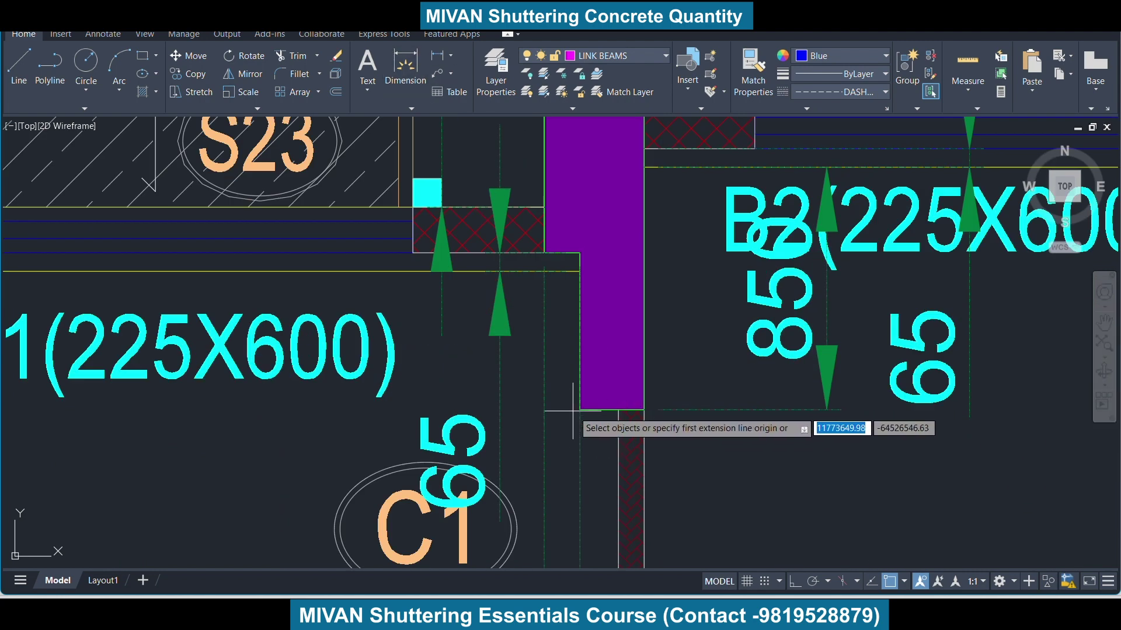
{"action": "scroll", "coordinate": [573, 411], "scroll_direction": "up", "scroll_amount": 4}
{"action": "left_click", "coordinate": [569, 391]}
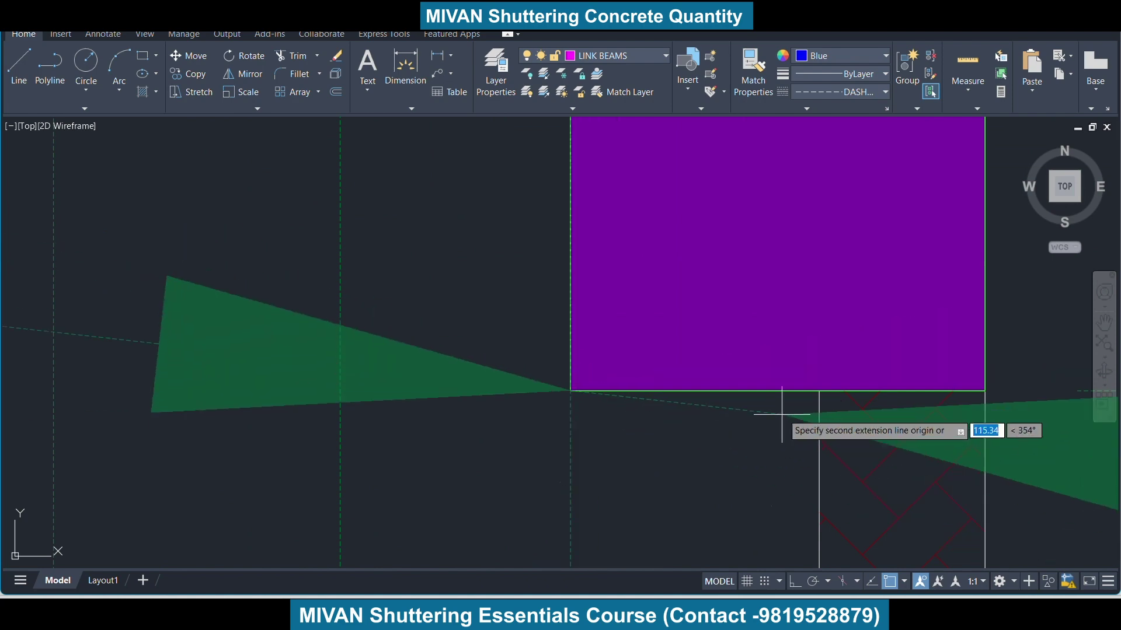
{"action": "left_click", "coordinate": [819, 390]}
{"action": "scroll", "coordinate": [814, 392], "scroll_direction": "down", "scroll_amount": 4}
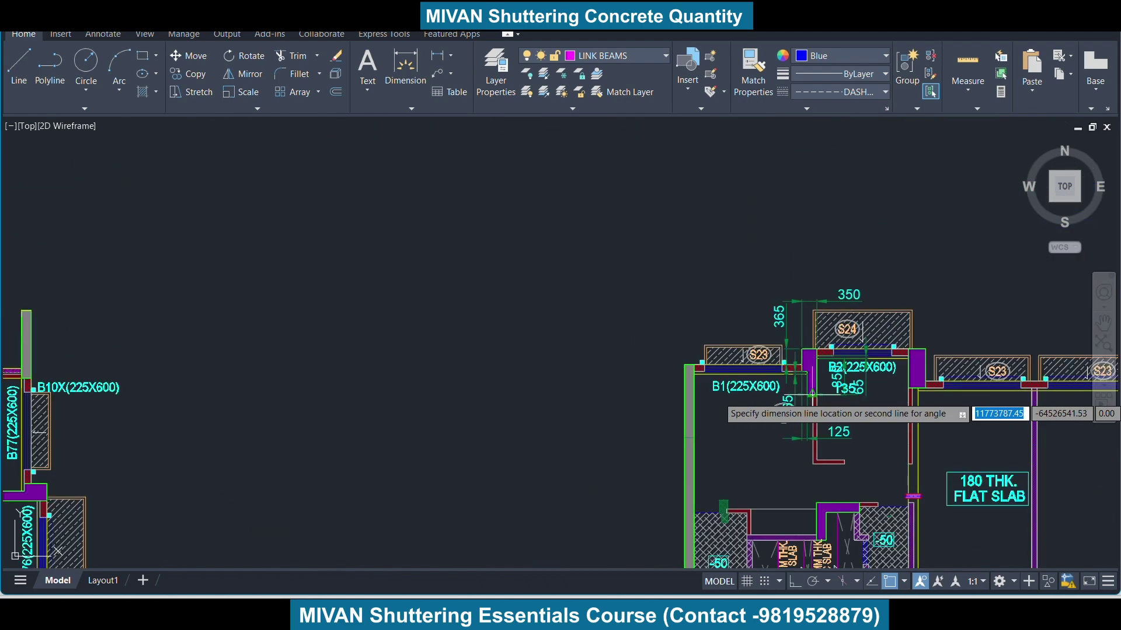
{"action": "scroll", "coordinate": [794, 461], "scroll_direction": "up", "scroll_amount": 2}
{"action": "scroll", "coordinate": [794, 461], "scroll_direction": "up", "scroll_amount": 2}
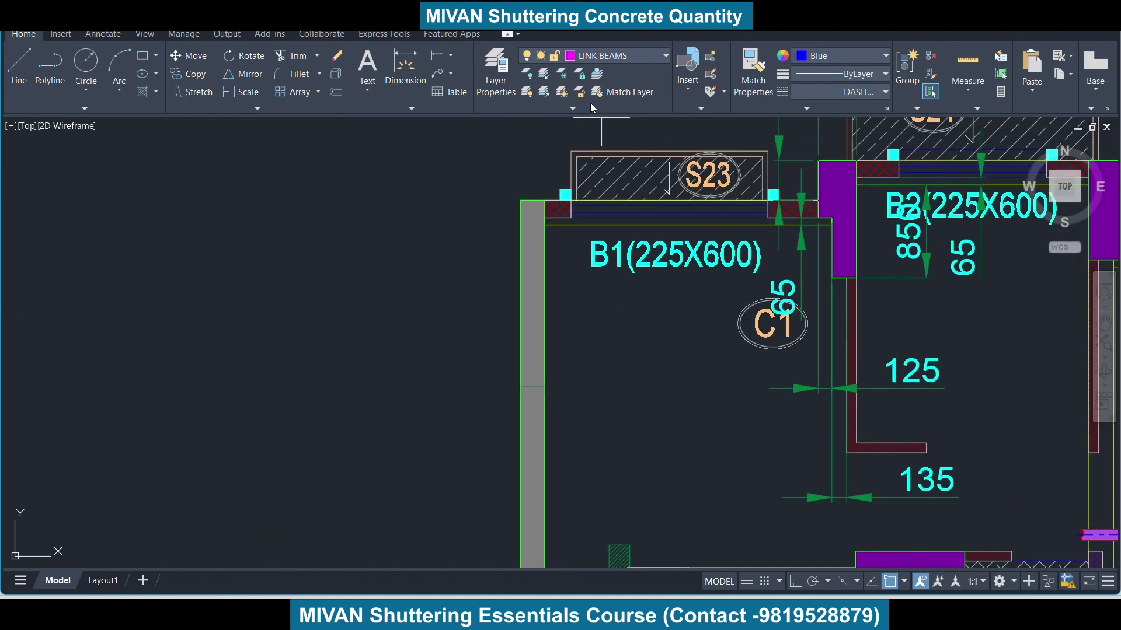
Add a 485 dimension beside column C1 and return to Excel
{"action": "left_click", "coordinate": [405, 67]}
{"action": "scroll", "coordinate": [768, 278], "scroll_direction": "up", "scroll_amount": 5}
{"action": "scroll", "coordinate": [635, 312], "scroll_direction": "up", "scroll_amount": 3}
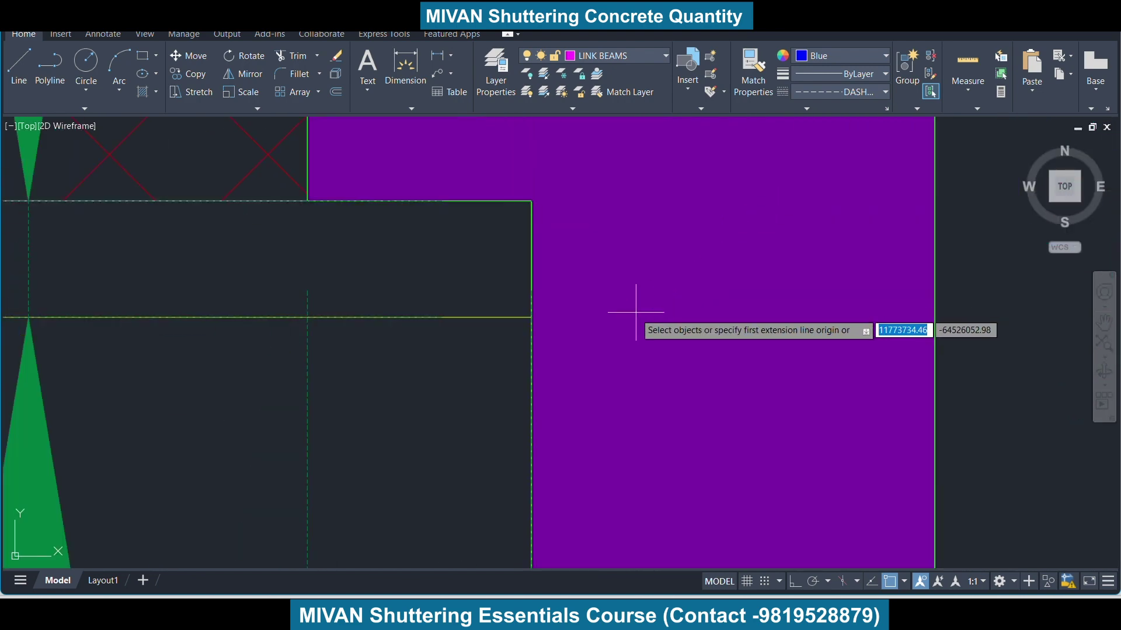
{"action": "left_click", "coordinate": [531, 318]}
{"action": "scroll", "coordinate": [606, 290], "scroll_direction": "down", "scroll_amount": 4}
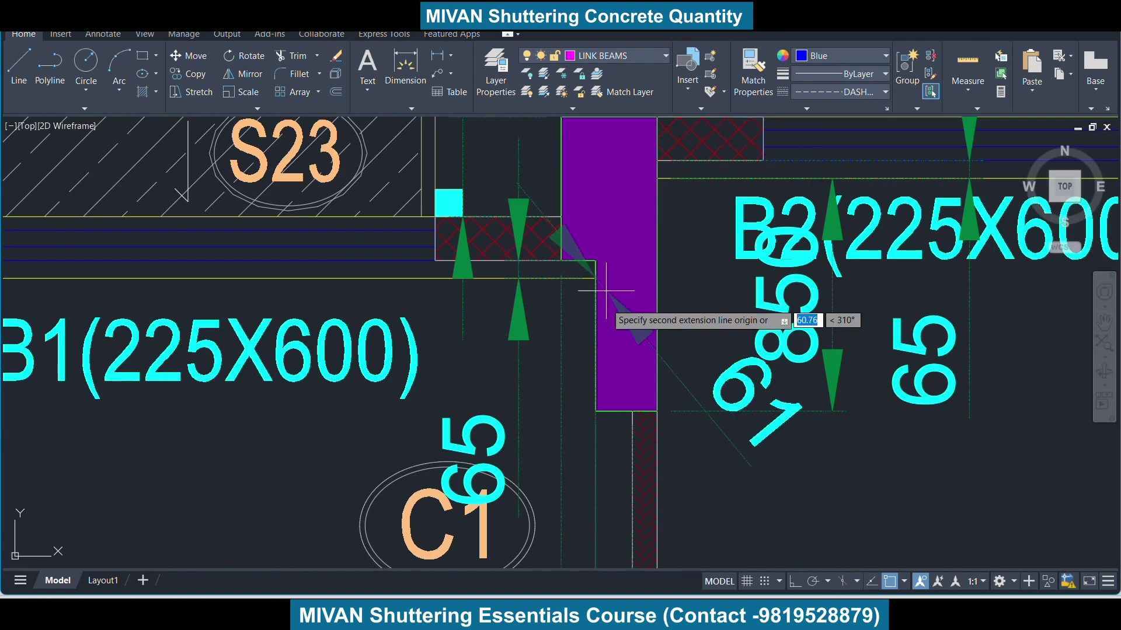
{"action": "scroll", "coordinate": [606, 290], "scroll_direction": "down", "scroll_amount": 3}
{"action": "left_click", "coordinate": [593, 412]}
{"action": "scroll", "coordinate": [590, 403], "scroll_direction": "down", "scroll_amount": 3}
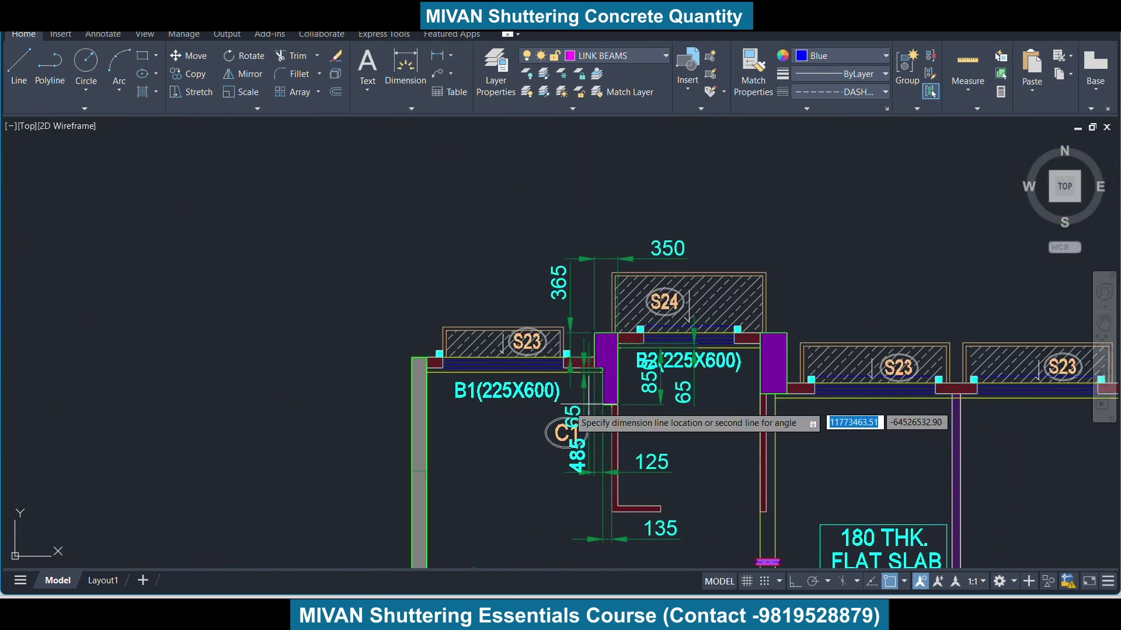
{"action": "left_click", "coordinate": [523, 422]}
{"action": "key", "text": "alt+Tab"}
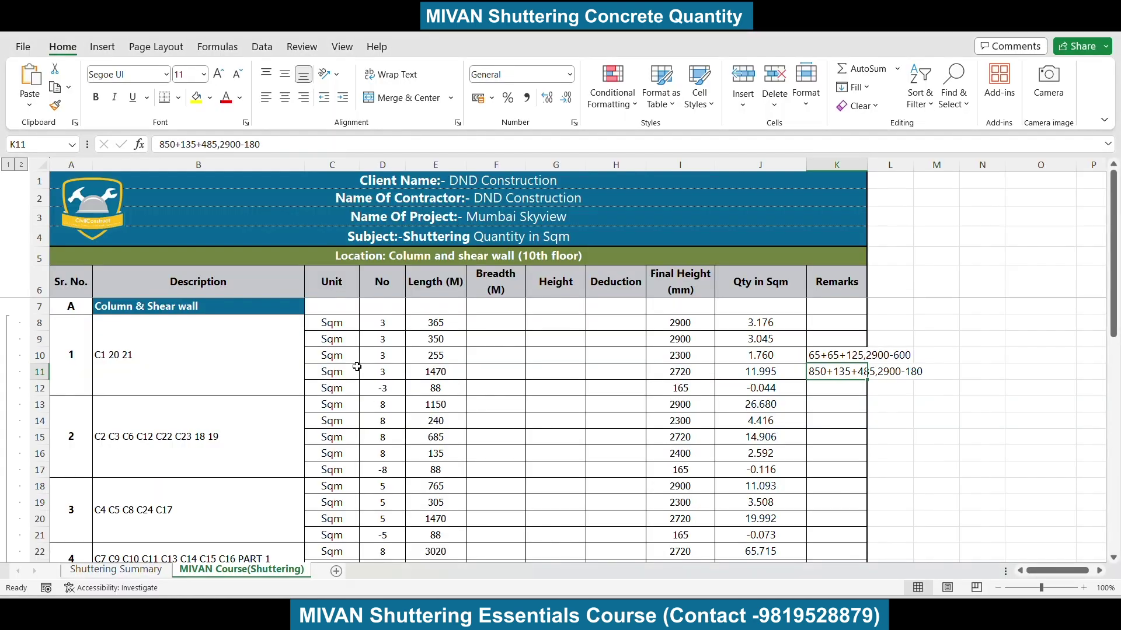
Enter =850+135+485 in E11 for the 1470 length and verify I11's =2900-180 height
{"action": "left_click", "coordinate": [455, 371]}
{"action": "type", "text": "=850+135+485"}
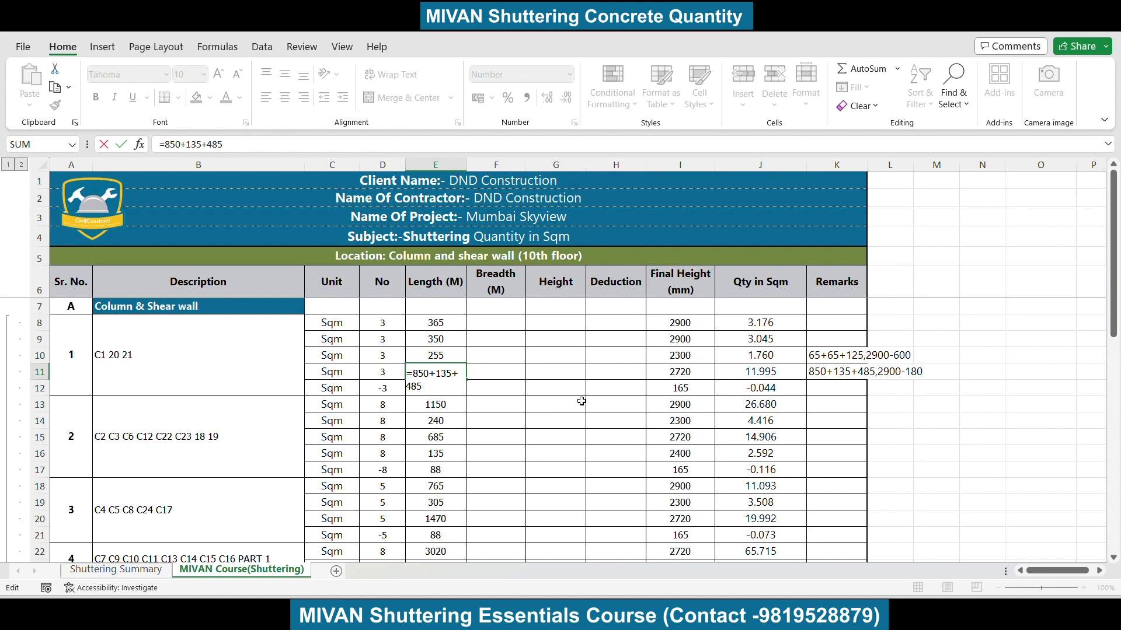
{"action": "key", "text": "Return"}
{"action": "left_click", "coordinate": [697, 375]}
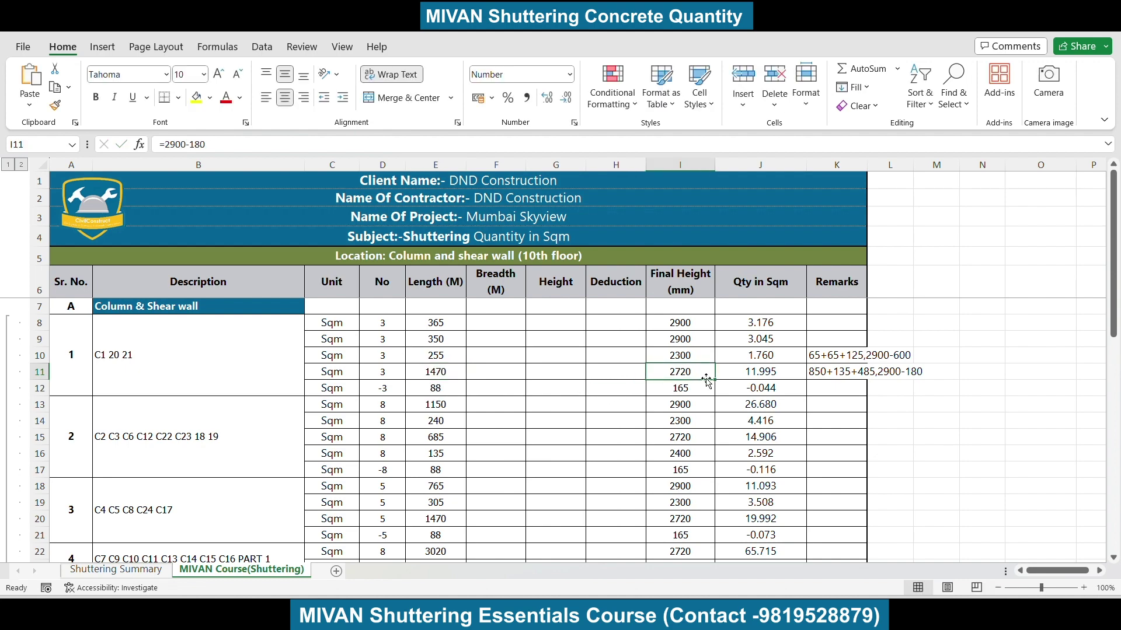
Zoom around the 180 THK. flat slab area in AutoCAD, then return to Excel
{"action": "key", "text": "alt+Tab"}
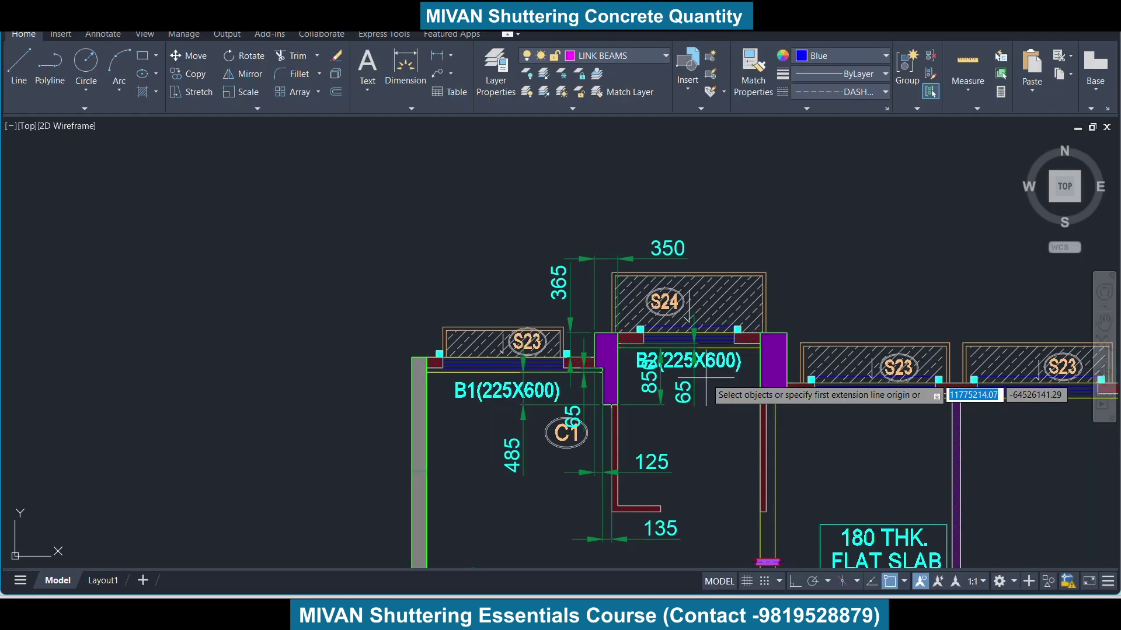
{"action": "scroll", "coordinate": [738, 421], "scroll_direction": "down", "scroll_amount": 5}
{"action": "scroll", "coordinate": [741, 420], "scroll_direction": "up", "scroll_amount": 6}
{"action": "scroll", "coordinate": [738, 359], "scroll_direction": "down", "scroll_amount": 5}
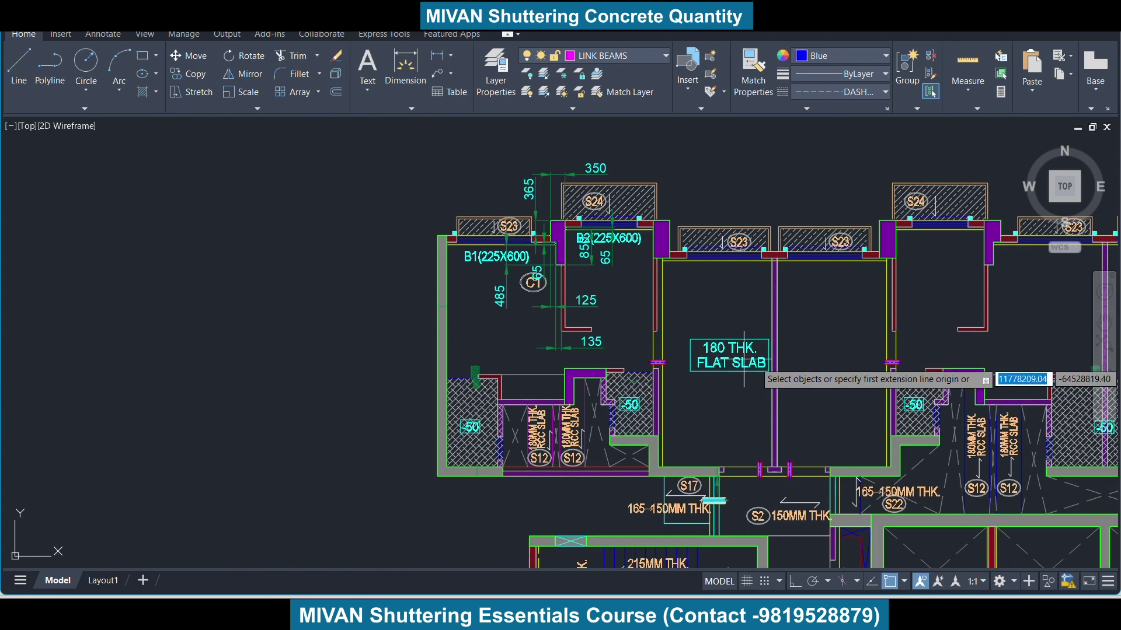
{"action": "scroll", "coordinate": [788, 345], "scroll_direction": "up", "scroll_amount": 5}
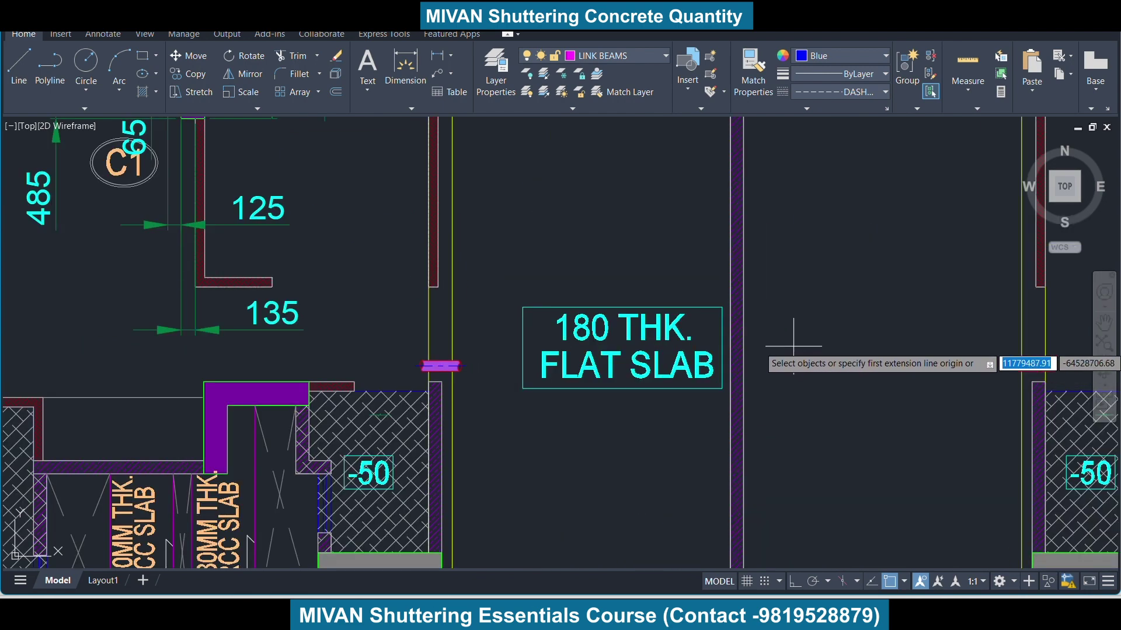
{"action": "key", "text": "alt+Tab"}
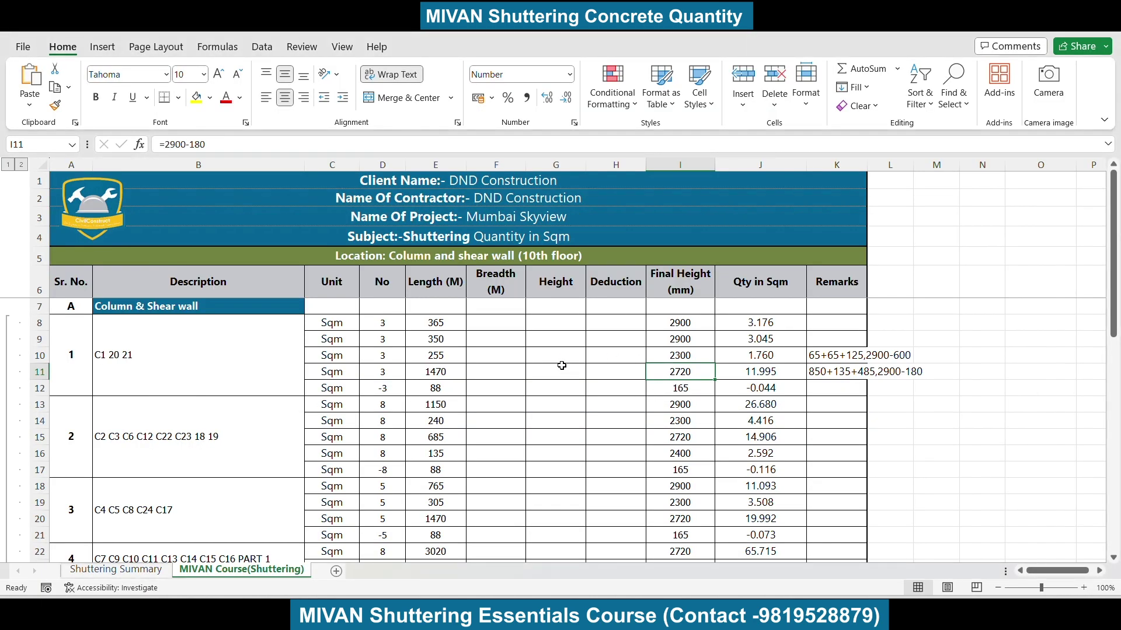
Check the 890.629 column and shear wall total and collapse the detail rows 8–136
{"action": "left_click", "coordinate": [190, 358]}
{"action": "scroll", "coordinate": [263, 401], "scroll_direction": "down", "scroll_amount": 3}
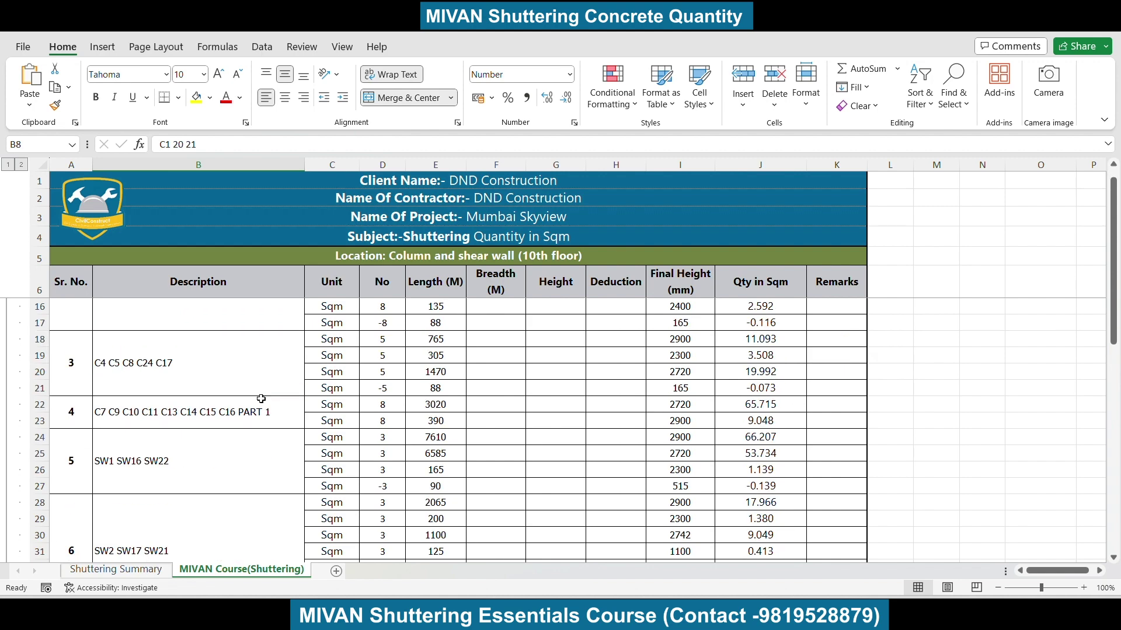
{"action": "scroll", "coordinate": [263, 401], "scroll_direction": "down", "scroll_amount": 2}
{"action": "scroll", "coordinate": [432, 401], "scroll_direction": "down", "scroll_amount": 3}
{"action": "scroll", "coordinate": [420, 387], "scroll_direction": "down", "scroll_amount": 3}
{"action": "scroll", "coordinate": [502, 390], "scroll_direction": "down", "scroll_amount": 3}
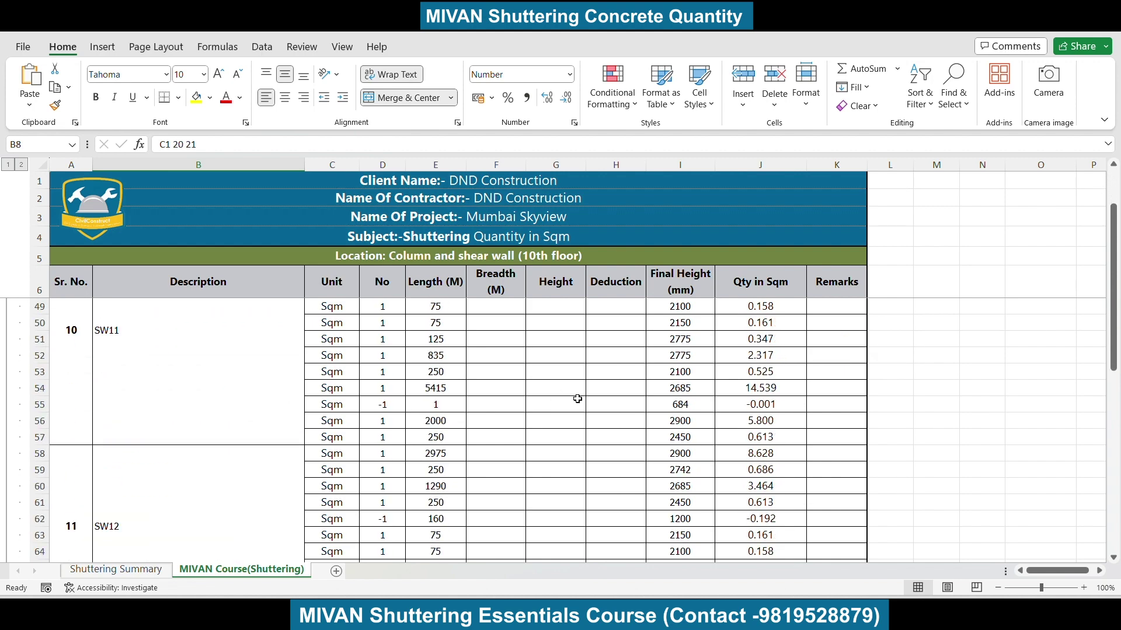
{"action": "scroll", "coordinate": [607, 399], "scroll_direction": "down", "scroll_amount": 6}
{"action": "scroll", "coordinate": [654, 396], "scroll_direction": "down", "scroll_amount": 5}
{"action": "scroll", "coordinate": [677, 383], "scroll_direction": "down", "scroll_amount": 4}
{"action": "scroll", "coordinate": [678, 380], "scroll_direction": "down", "scroll_amount": 4}
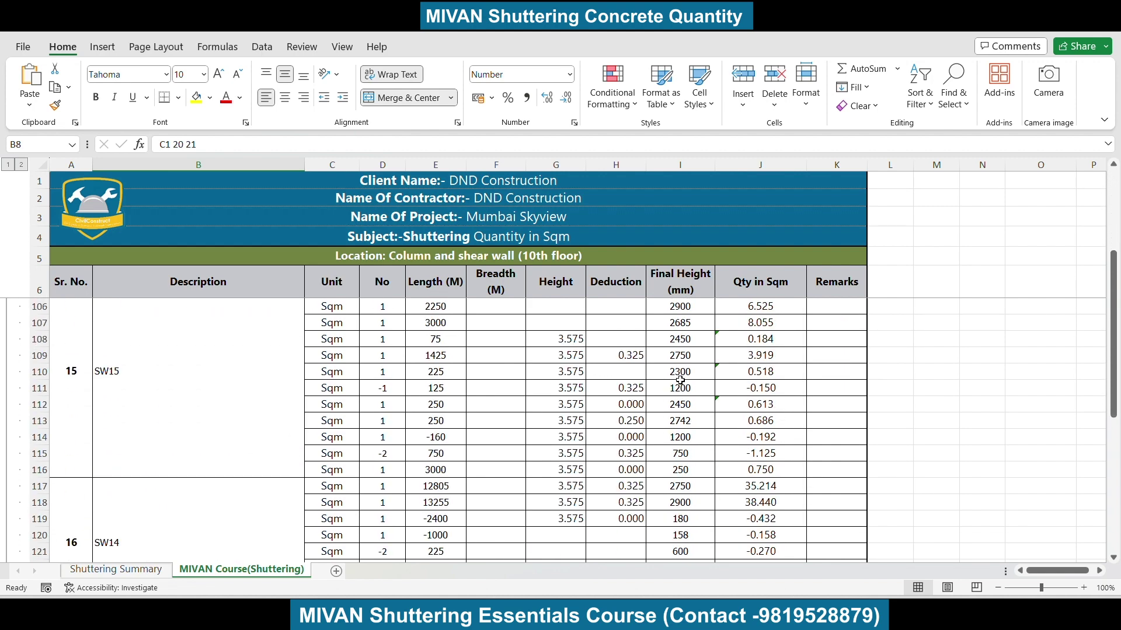
{"action": "scroll", "coordinate": [681, 383], "scroll_direction": "down", "scroll_amount": 7}
{"action": "scroll", "coordinate": [759, 403], "scroll_direction": "down", "scroll_amount": 2}
{"action": "left_click", "coordinate": [787, 370]}
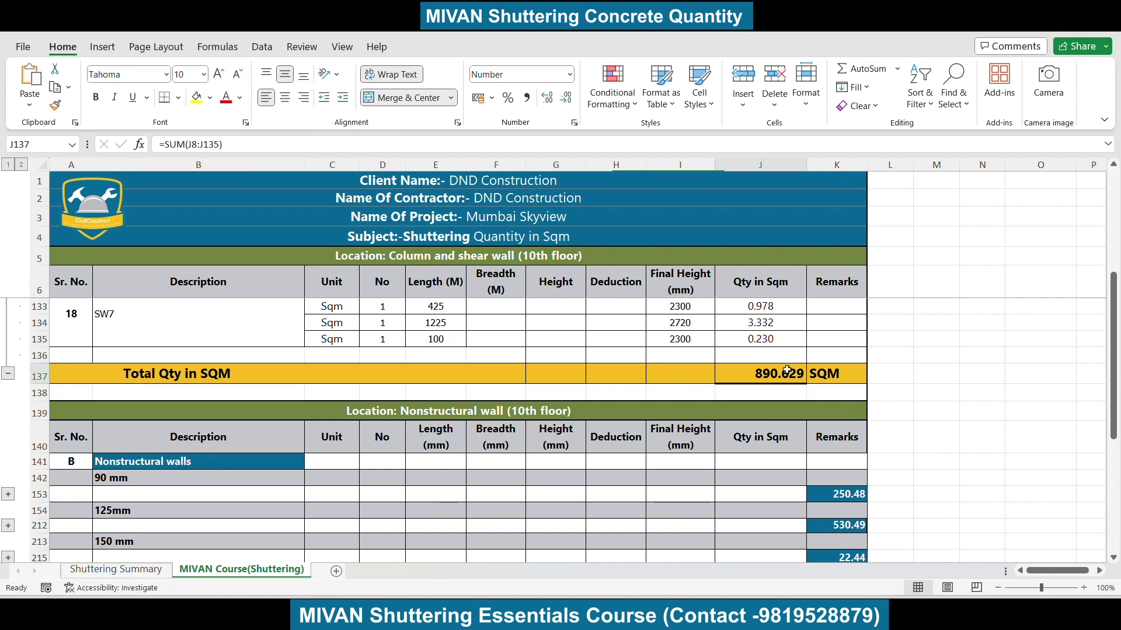
{"action": "left_click", "coordinate": [13, 373]}
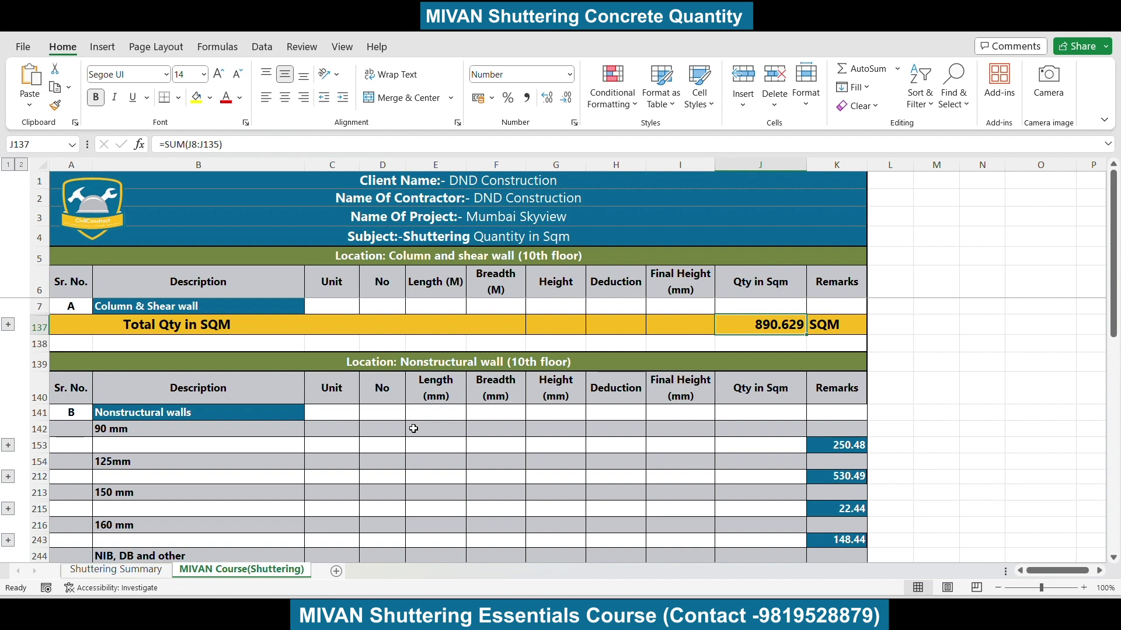
Expand the 90 mm nonstructural wall rows and check the 4570 length in row 143
{"action": "scroll", "coordinate": [422, 407], "scroll_direction": "down", "scroll_amount": 2}
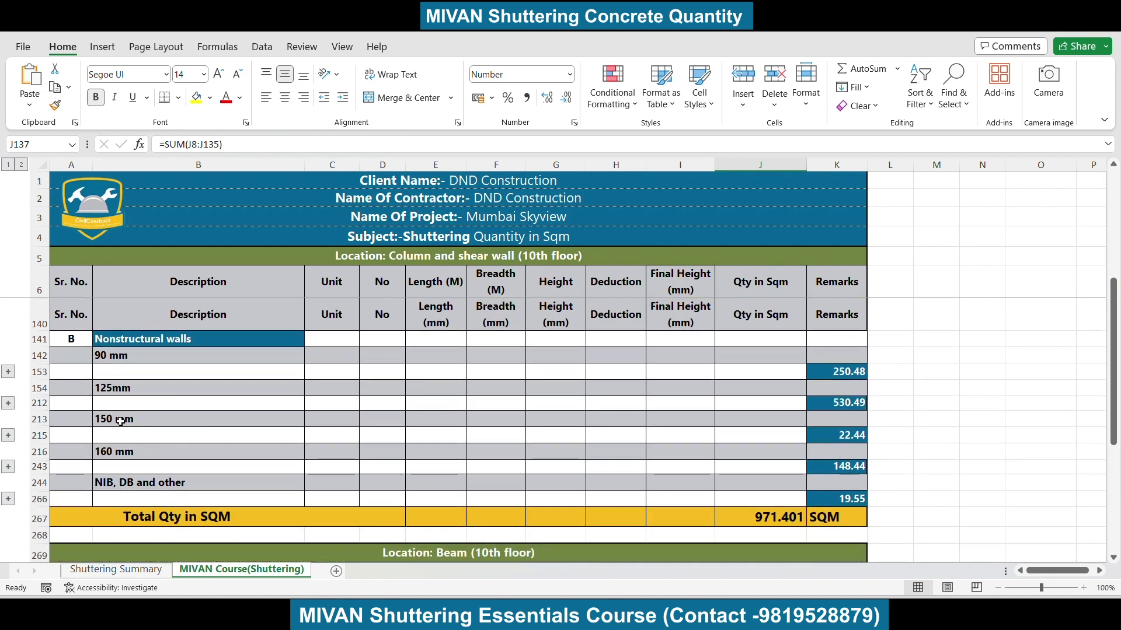
{"action": "left_click", "coordinate": [8, 372]}
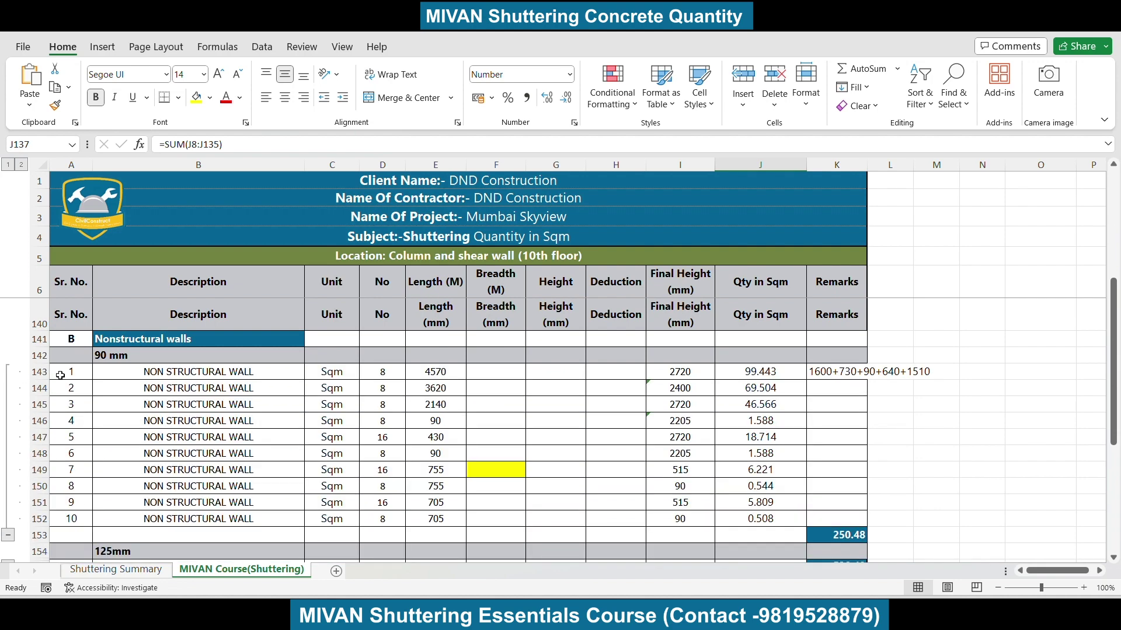
{"action": "scroll", "coordinate": [301, 415], "scroll_direction": "up", "scroll_amount": 2}
{"action": "left_click", "coordinate": [439, 445]}
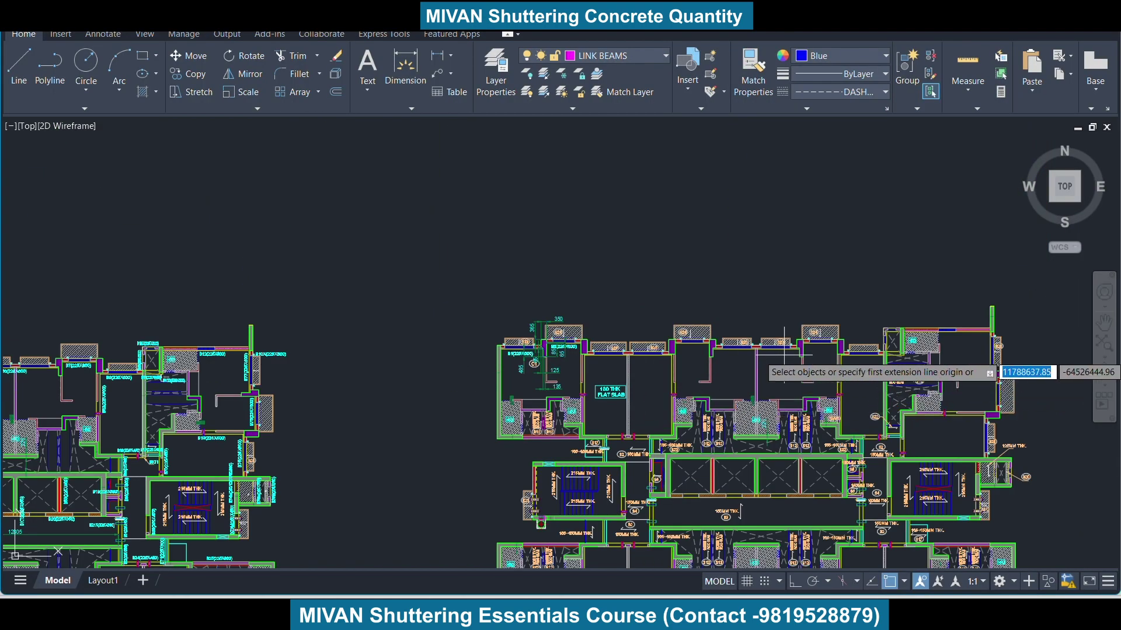
Zoom to column C1 and delete the old 485 dimension
{"action": "scroll", "coordinate": [535, 372], "scroll_direction": "down", "scroll_amount": 6}
{"action": "scroll", "coordinate": [388, 390], "scroll_direction": "up", "scroll_amount": 4}
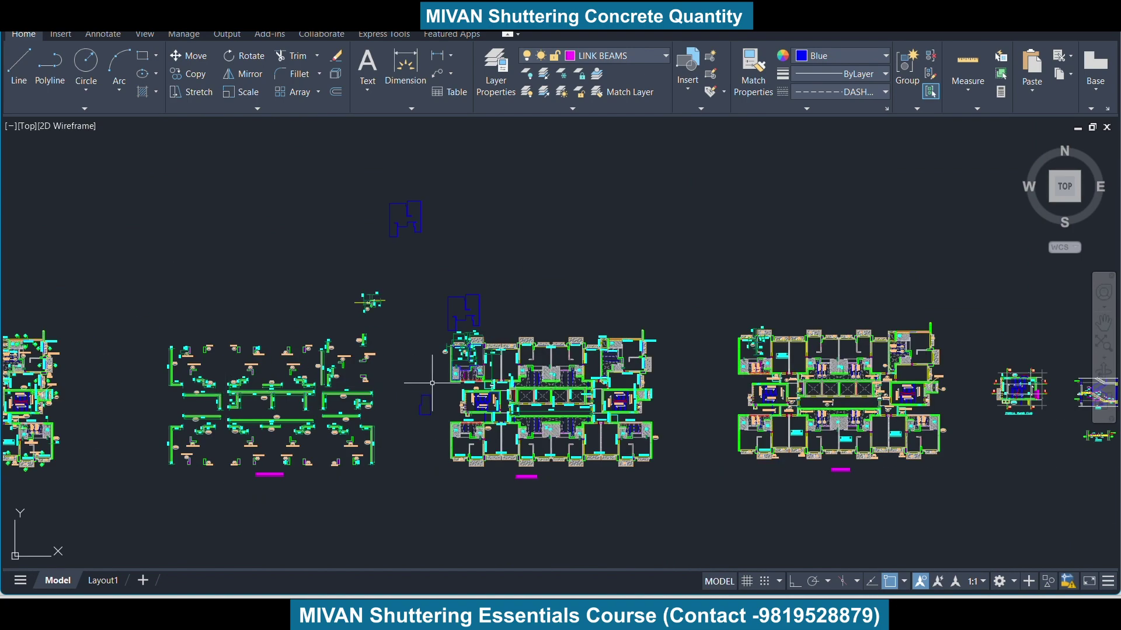
{"action": "scroll", "coordinate": [474, 353], "scroll_direction": "up", "scroll_amount": 7}
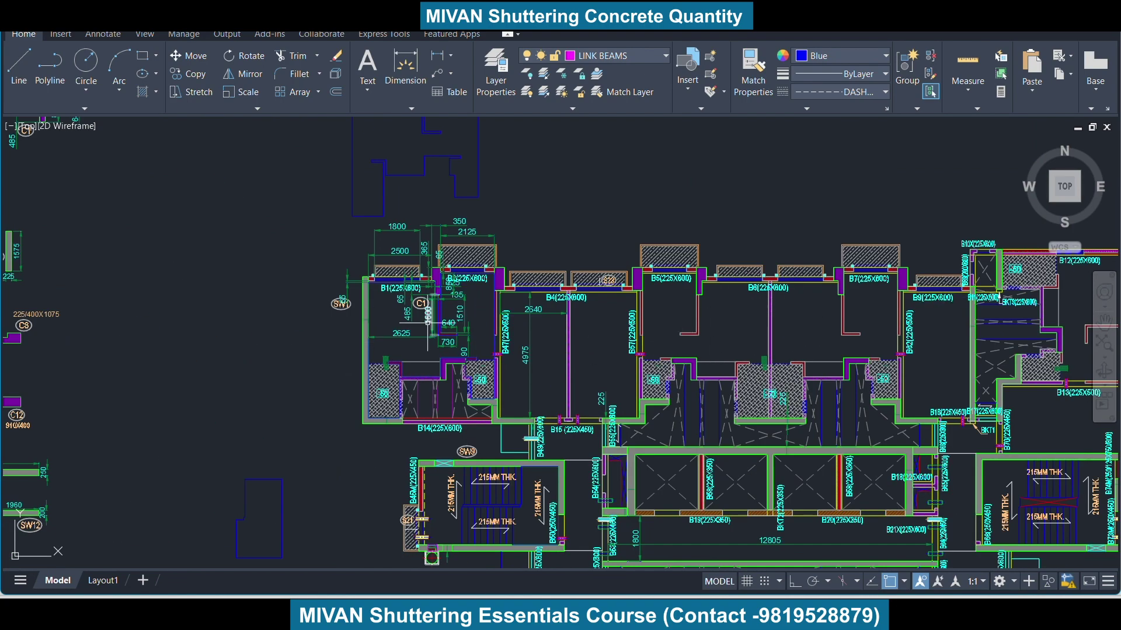
{"action": "scroll", "coordinate": [435, 327], "scroll_direction": "up", "scroll_amount": 3}
{"action": "scroll", "coordinate": [388, 318], "scroll_direction": "down", "scroll_amount": 5}
{"action": "scroll", "coordinate": [590, 303], "scroll_direction": "down", "scroll_amount": 5}
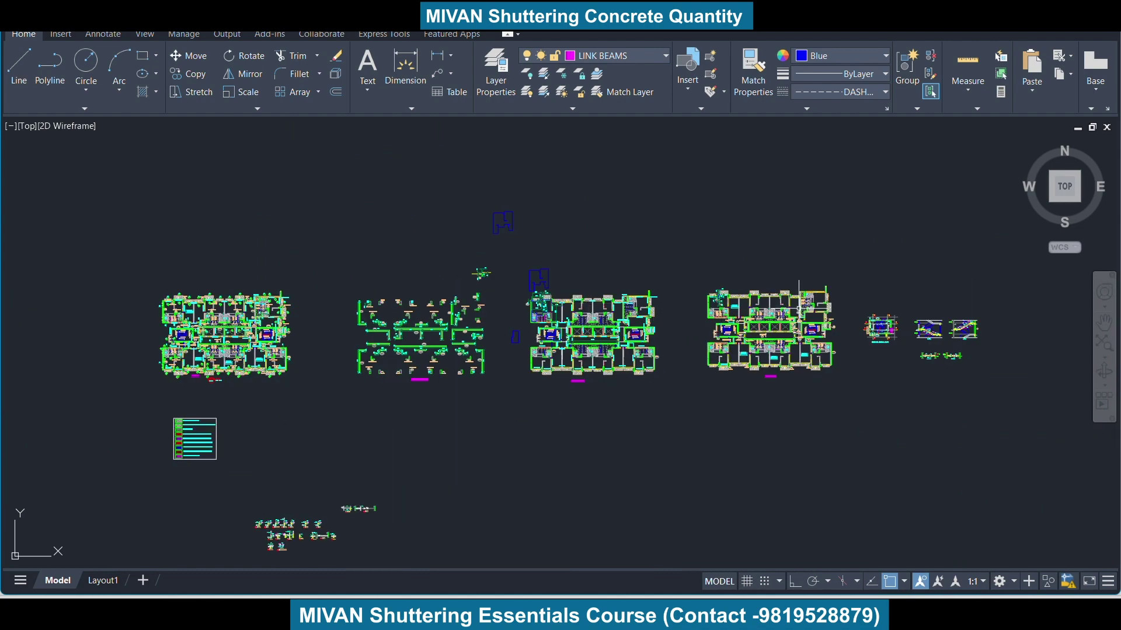
{"action": "scroll", "coordinate": [484, 295], "scroll_direction": "up", "scroll_amount": 7}
{"action": "scroll", "coordinate": [331, 305], "scroll_direction": "up", "scroll_amount": 3}
{"action": "scroll", "coordinate": [351, 269], "scroll_direction": "up", "scroll_amount": 4}
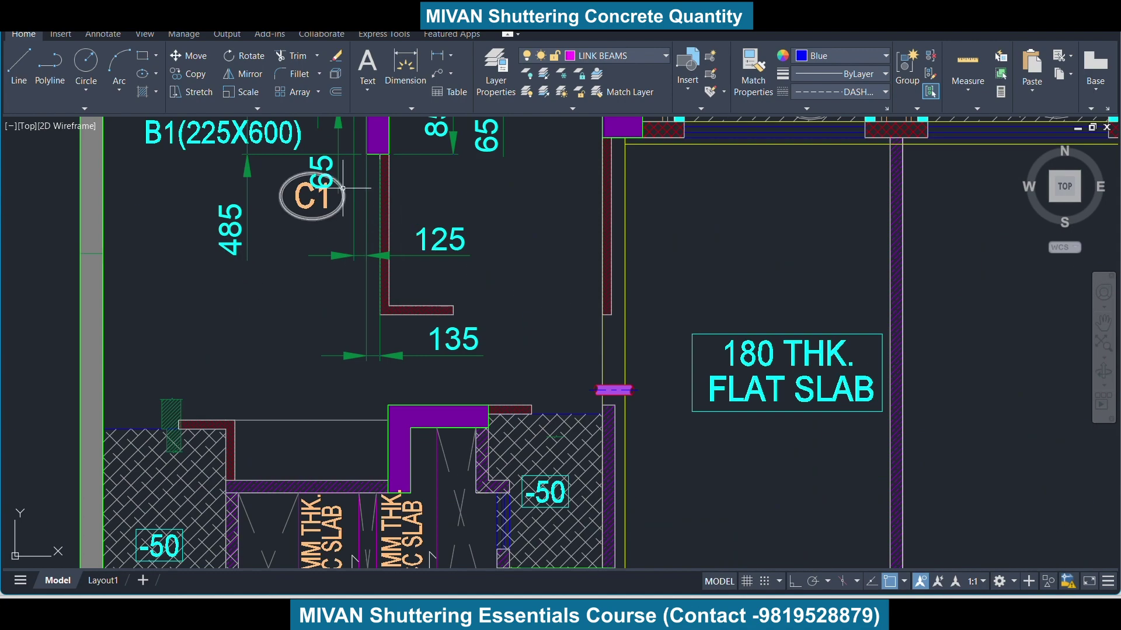
{"action": "scroll", "coordinate": [343, 188], "scroll_direction": "down", "scroll_amount": 2}
{"action": "scroll", "coordinate": [327, 196], "scroll_direction": "up", "scroll_amount": 2}
{"action": "left_click", "coordinate": [325, 198]}
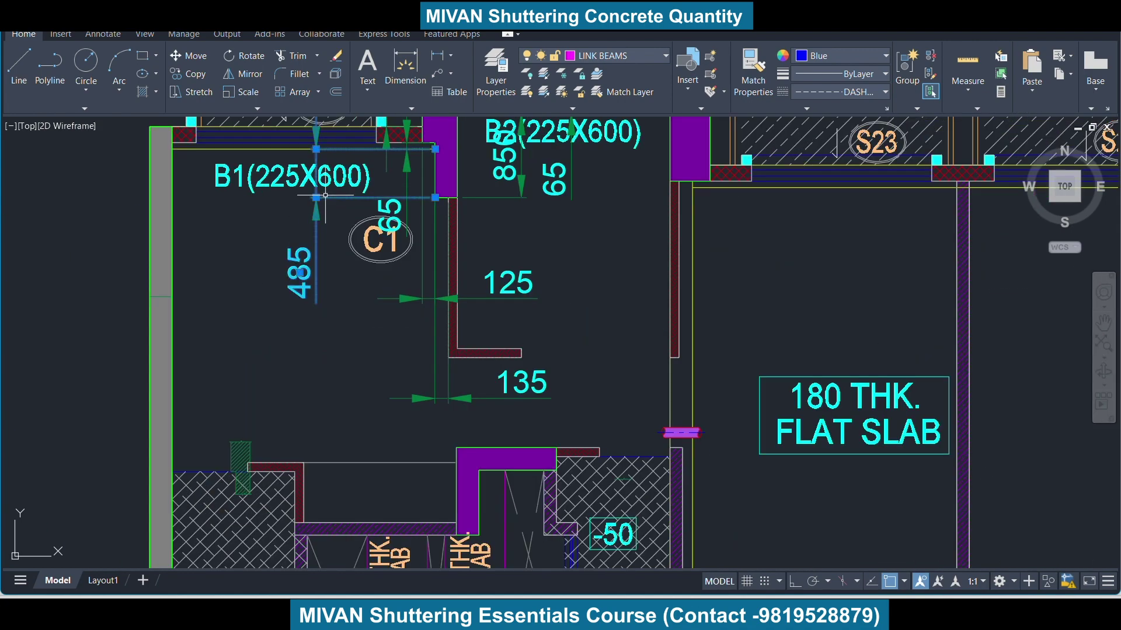
{"action": "key", "text": "Delete"}
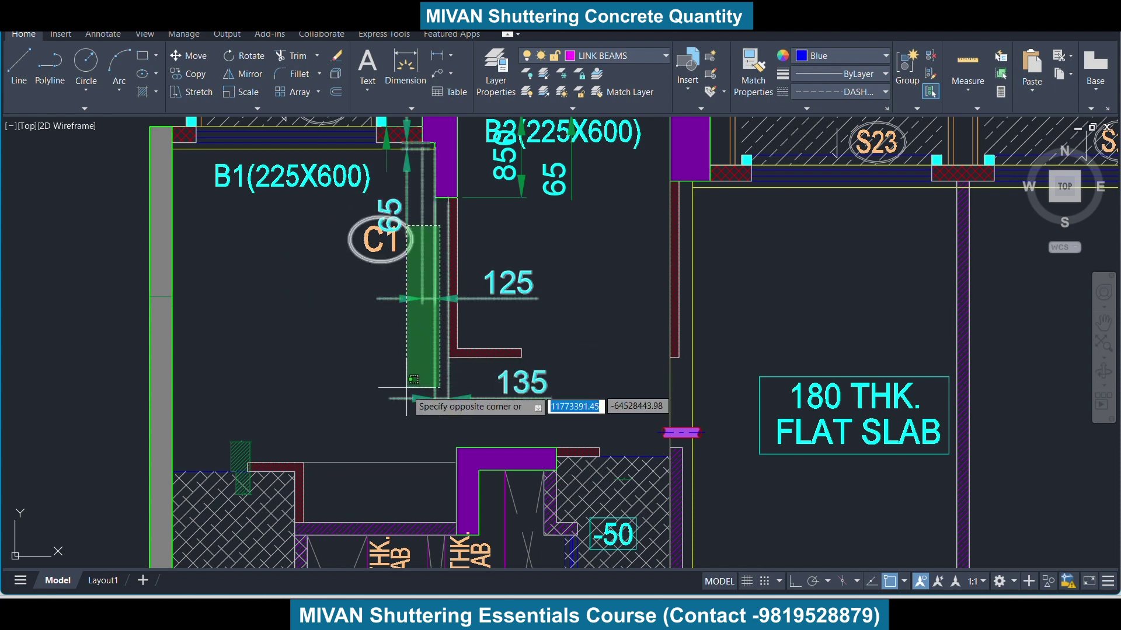
Erase the C1 circle tag and the old 125 and 135 dimensions
{"action": "left_click_drag", "start_coordinate": [432, 223], "coordinate": [401, 398]}
{"action": "key", "text": "Delete"}
{"action": "scroll", "coordinate": [507, 245], "scroll_direction": "up", "scroll_amount": 2}
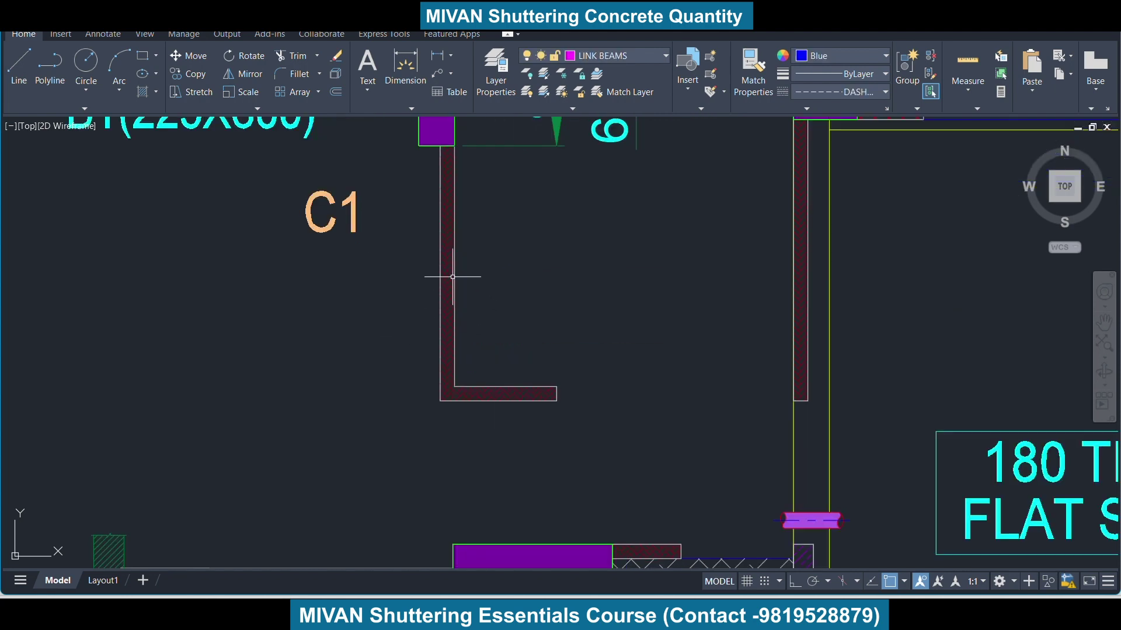
{"action": "scroll", "coordinate": [453, 275], "scroll_direction": "down", "scroll_amount": 2}
Dimension the wall length beside C1 as 1600 and the bottom leg as 730
{"action": "left_click", "coordinate": [398, 56]}
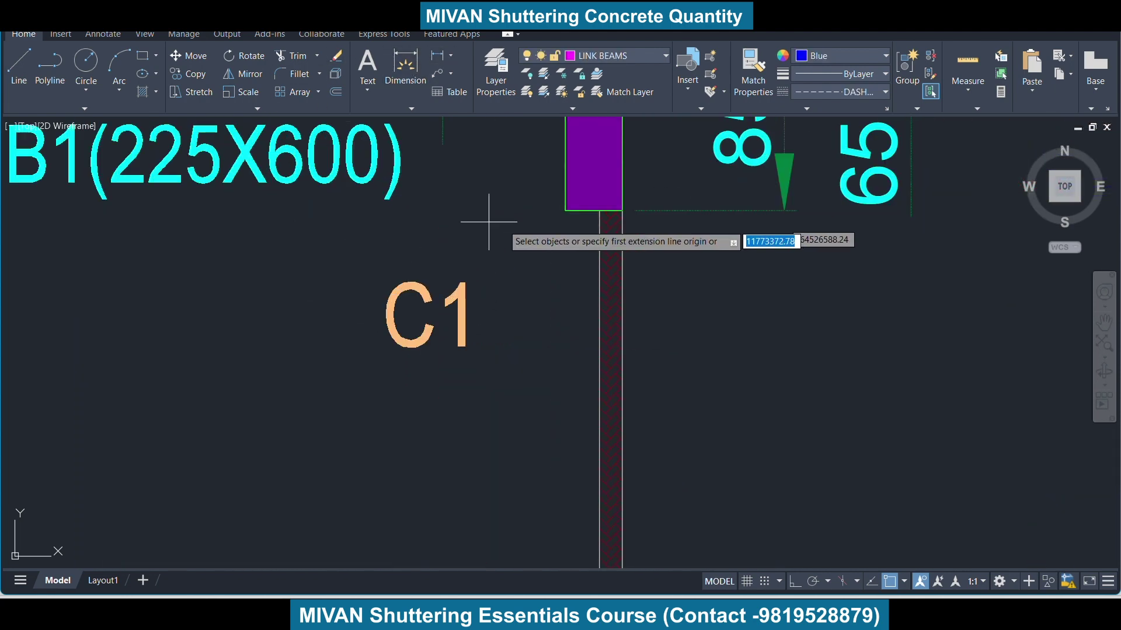
{"action": "scroll", "coordinate": [472, 211], "scroll_direction": "up", "scroll_amount": 4}
{"action": "left_click", "coordinate": [600, 210]}
{"action": "scroll", "coordinate": [607, 263], "scroll_direction": "down", "scroll_amount": 3}
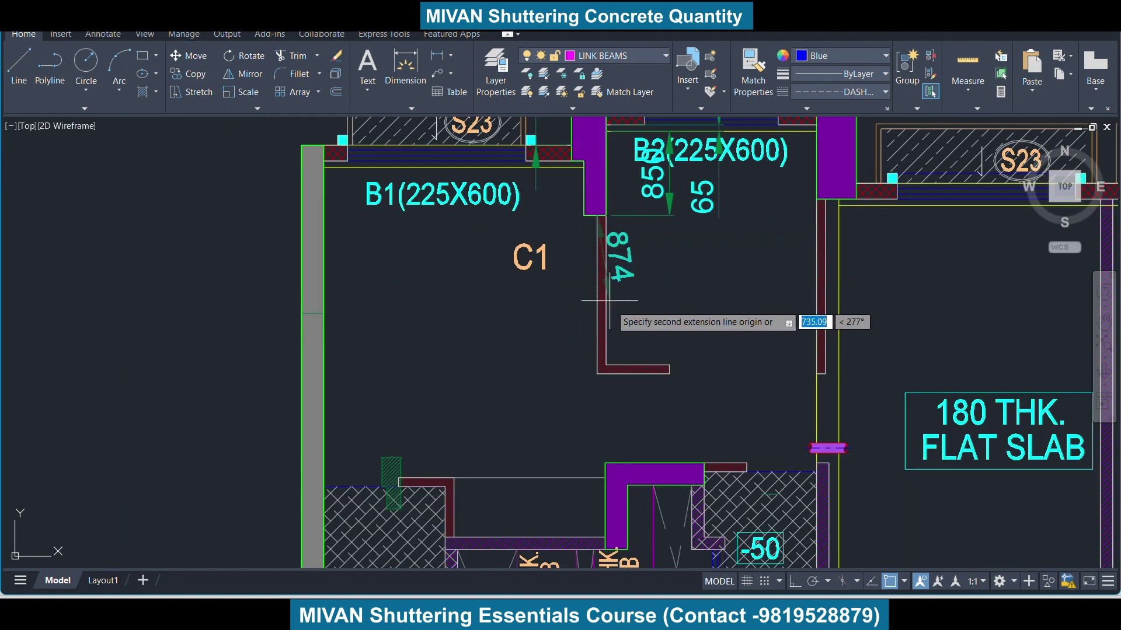
{"action": "scroll", "coordinate": [560, 362], "scroll_direction": "up", "scroll_amount": 4}
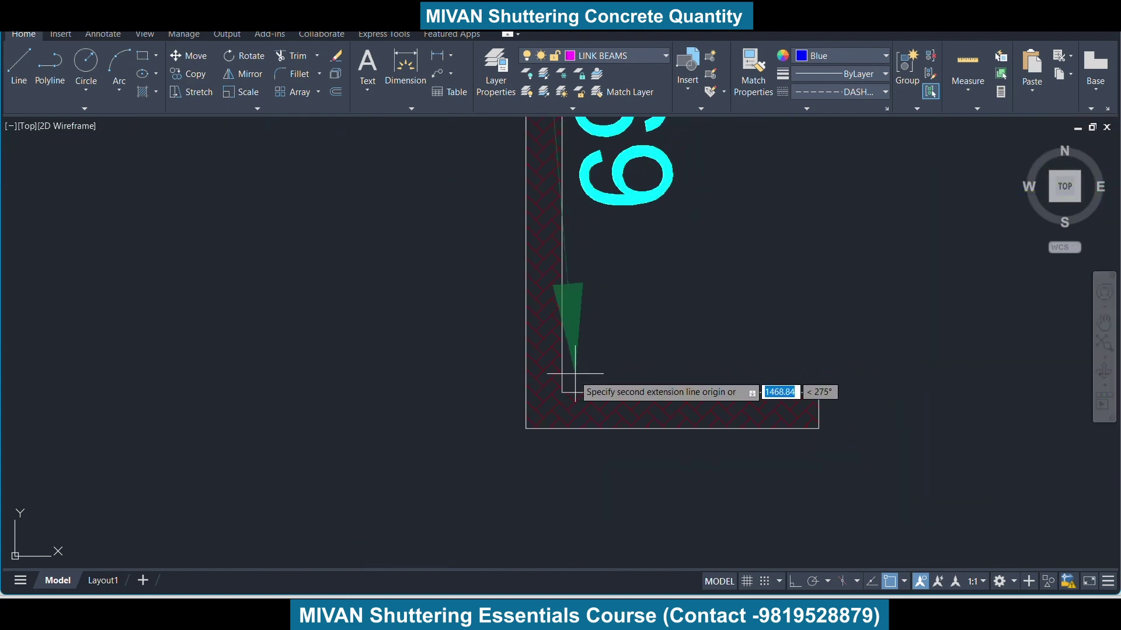
{"action": "left_click", "coordinate": [526, 430]}
{"action": "scroll", "coordinate": [488, 441], "scroll_direction": "down", "scroll_amount": 3}
{"action": "left_click", "coordinate": [488, 441]}
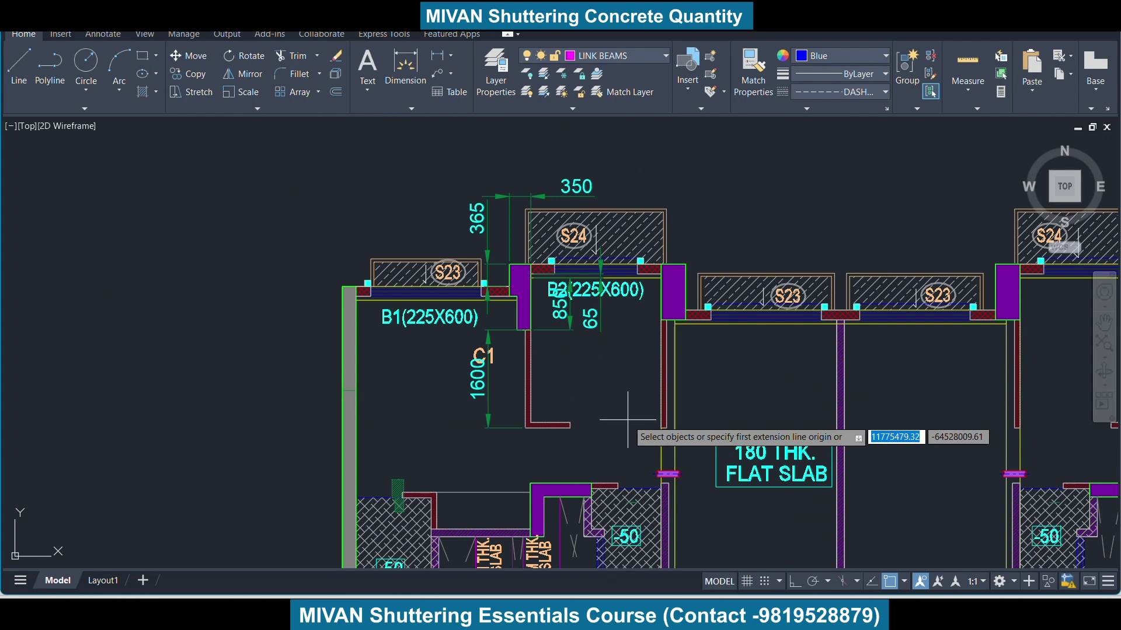
{"action": "left_click", "coordinate": [424, 82]}
{"action": "scroll", "coordinate": [517, 394], "scroll_direction": "up", "scroll_amount": 4}
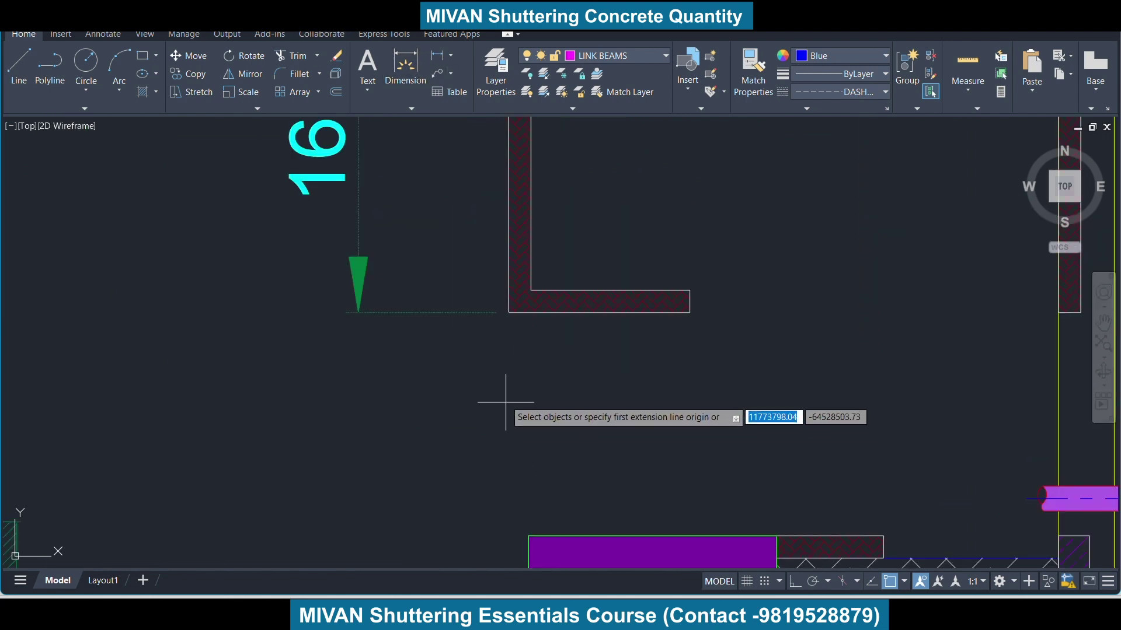
{"action": "left_click", "coordinate": [508, 312]}
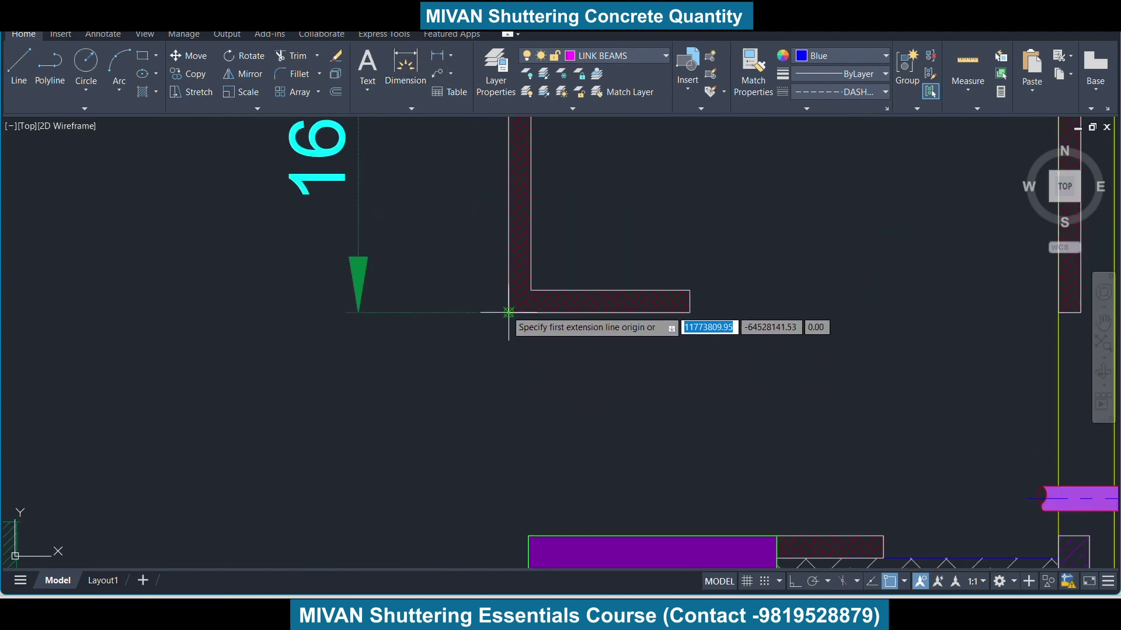
{"action": "left_click", "coordinate": [689, 312]}
{"action": "left_click", "coordinate": [674, 449]}
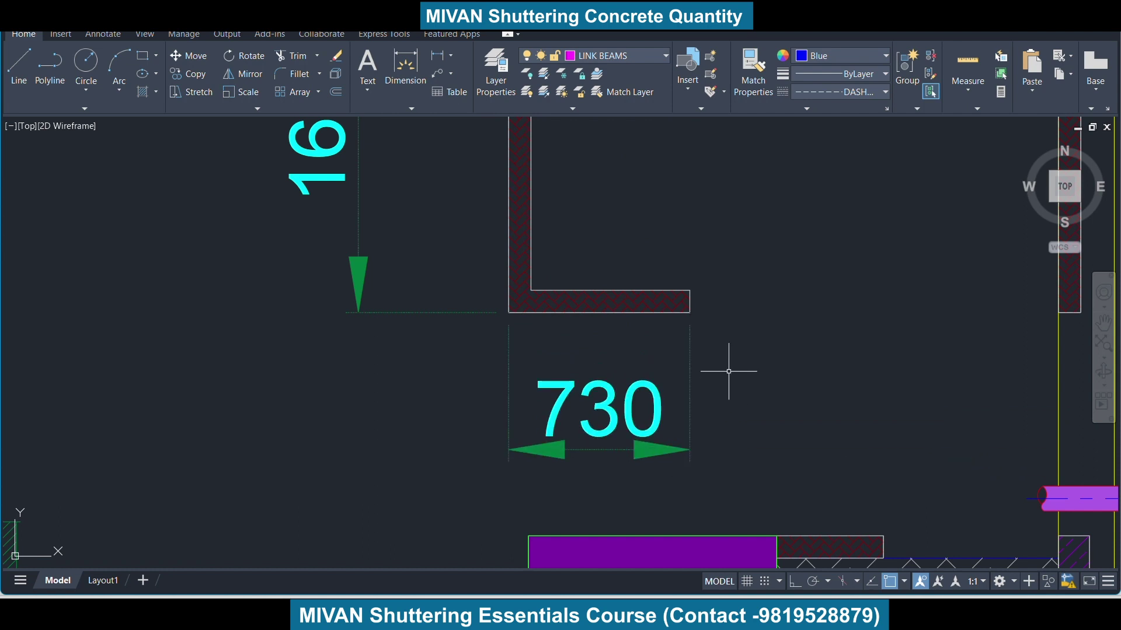
Add the 90 wall-thickness dimension and the 640 inner-leg dimension
{"action": "key", "text": "Return"}
{"action": "scroll", "coordinate": [690, 289], "scroll_direction": "up", "scroll_amount": 3}
{"action": "scroll", "coordinate": [681, 283], "scroll_direction": "up", "scroll_amount": 2}
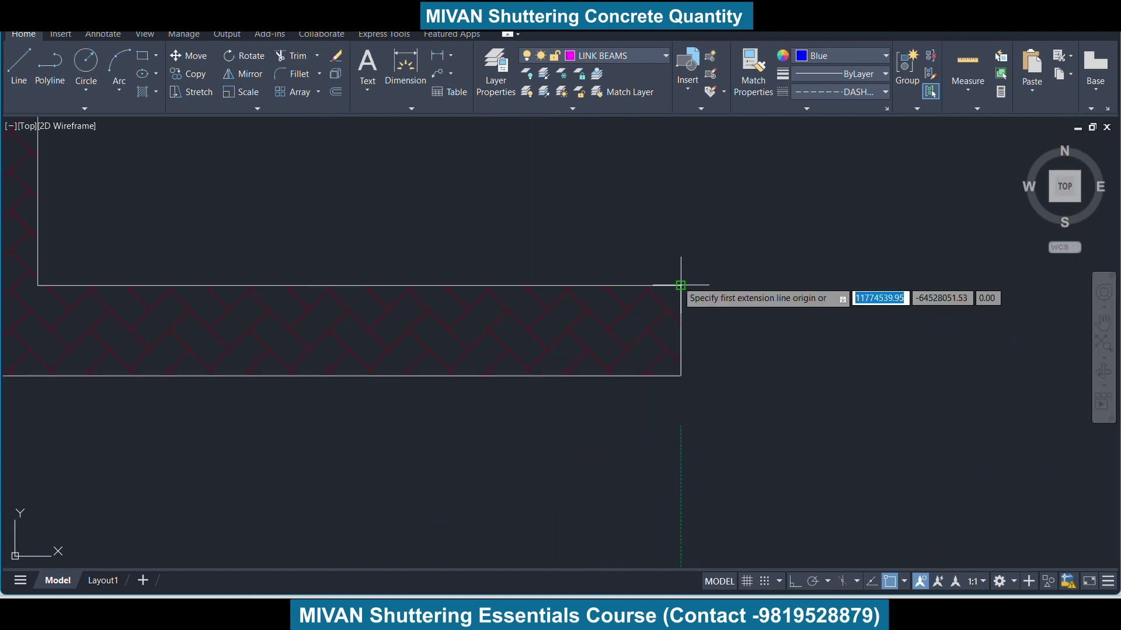
{"action": "left_click", "coordinate": [681, 375]}
{"action": "left_click", "coordinate": [680, 374]}
{"action": "scroll", "coordinate": [677, 370], "scroll_direction": "down", "scroll_amount": 5}
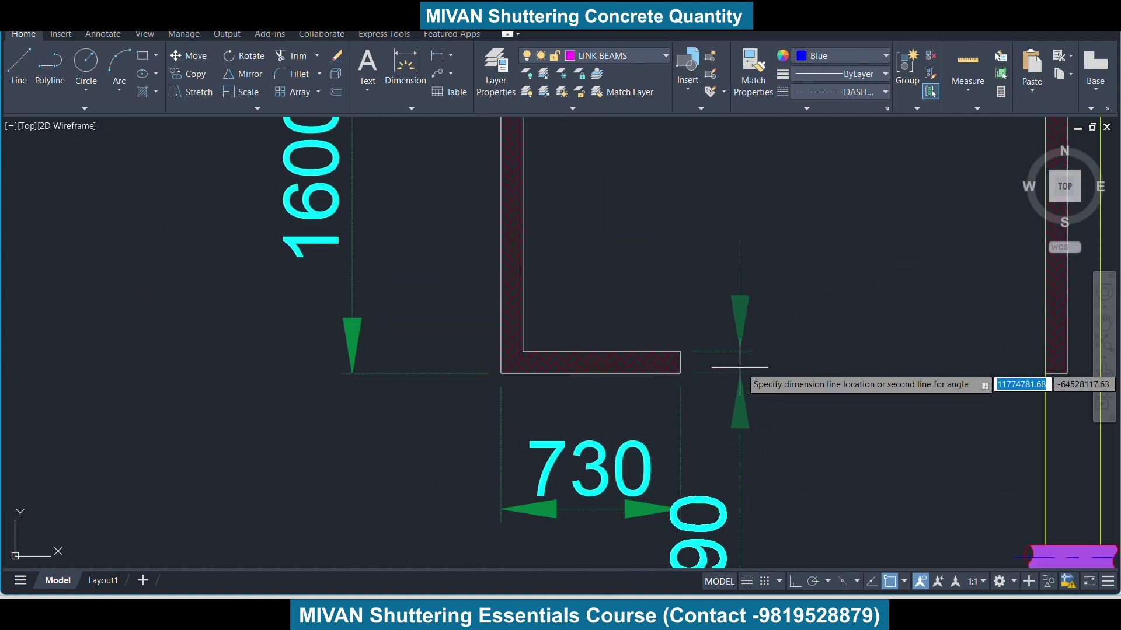
{"action": "left_click", "coordinate": [849, 357]}
{"action": "key", "text": "Return"}
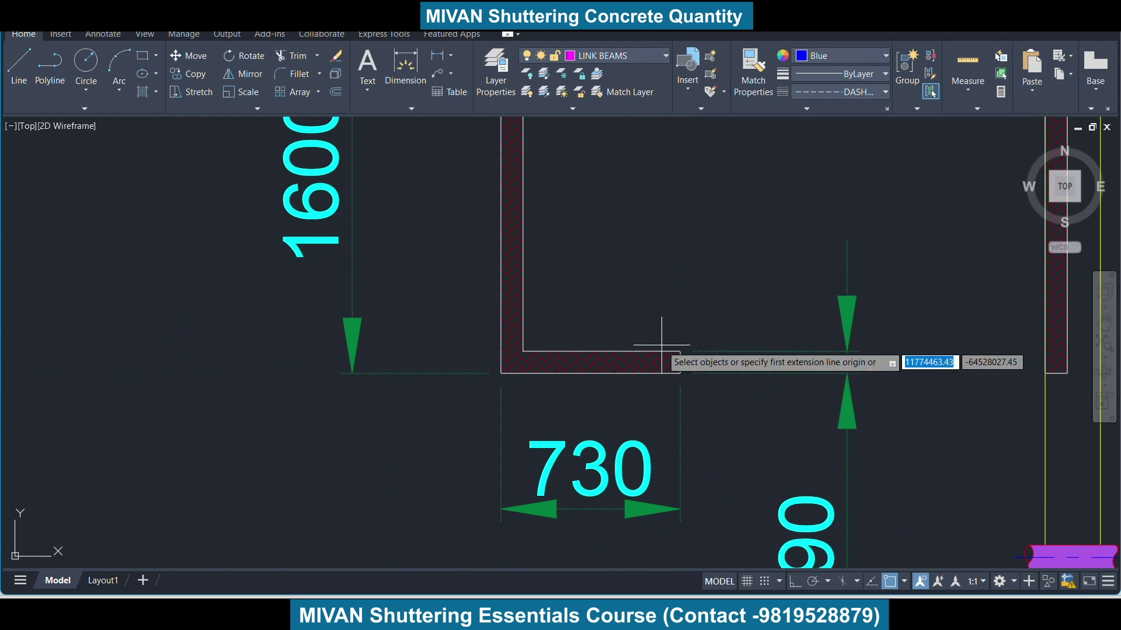
{"action": "left_click", "coordinate": [680, 351]}
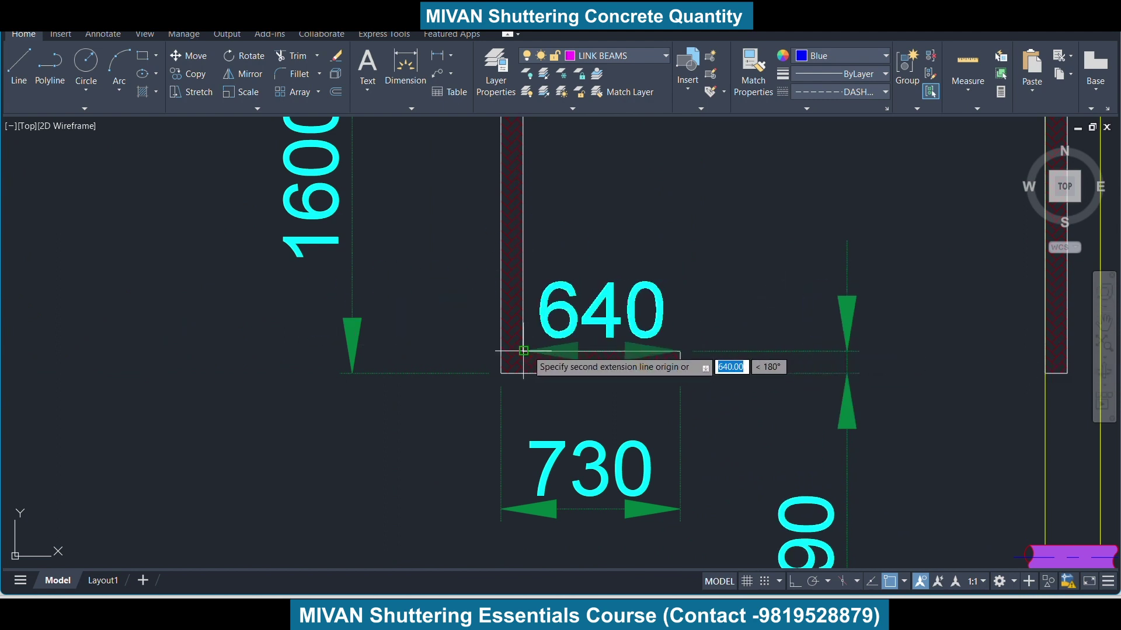
{"action": "left_click", "coordinate": [524, 351]}
{"action": "left_click", "coordinate": [594, 273]}
Add the 1510 dimension beside the L wall, chain with DIMCONTINUE, then return to Excel
{"action": "key", "text": "Return"}
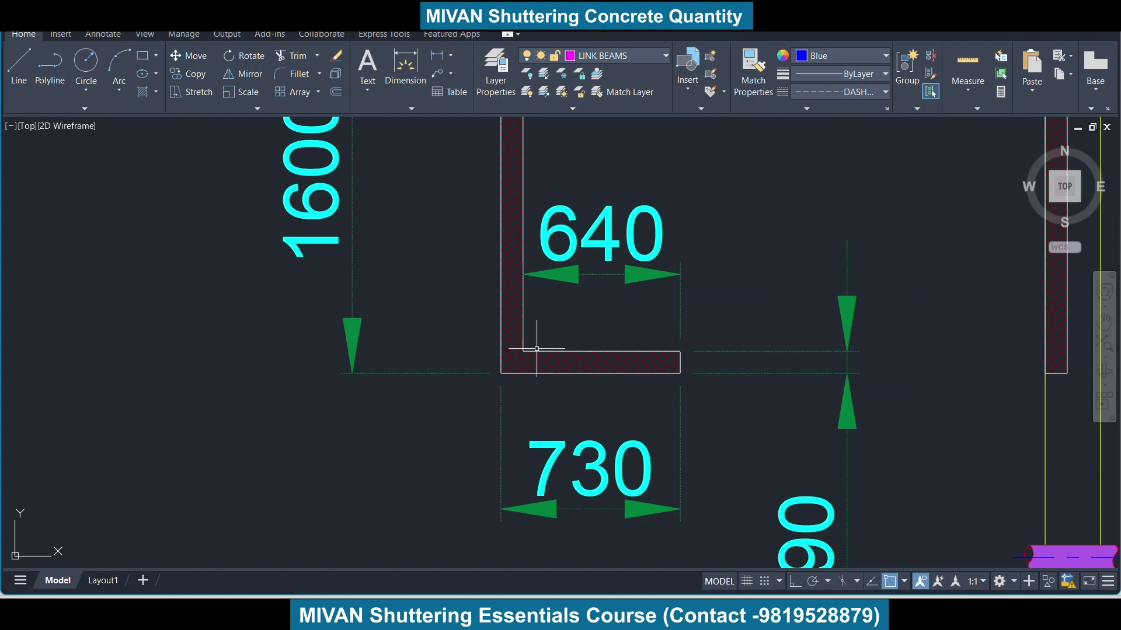
{"action": "left_click", "coordinate": [523, 351]}
{"action": "scroll", "coordinate": [589, 319], "scroll_direction": "down", "scroll_amount": 5}
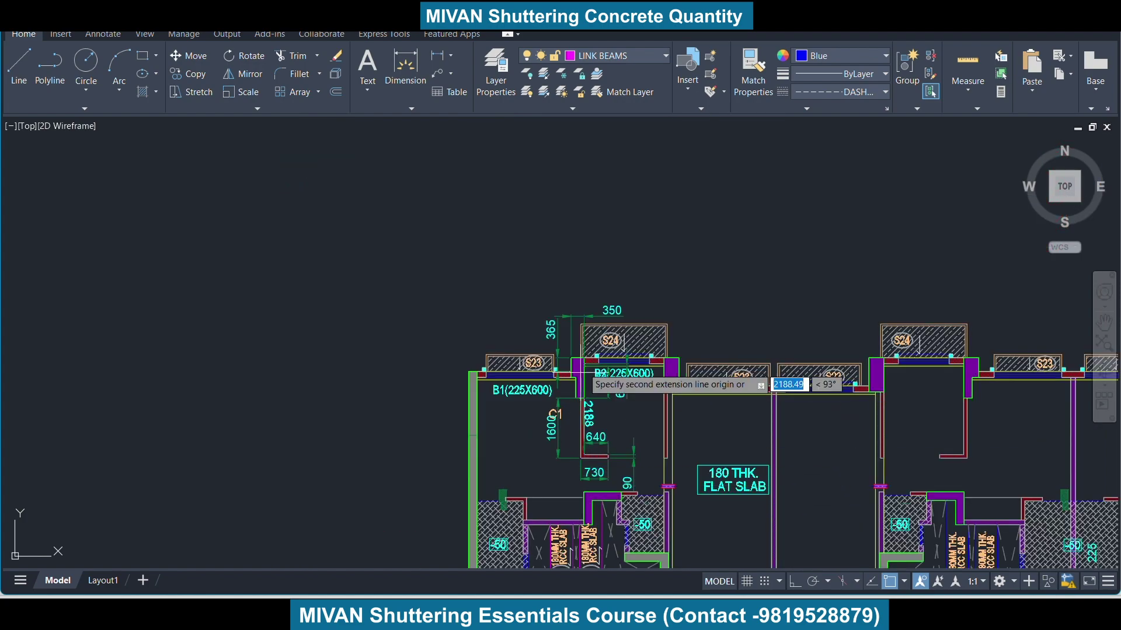
{"action": "scroll", "coordinate": [588, 318], "scroll_direction": "up", "scroll_amount": 5}
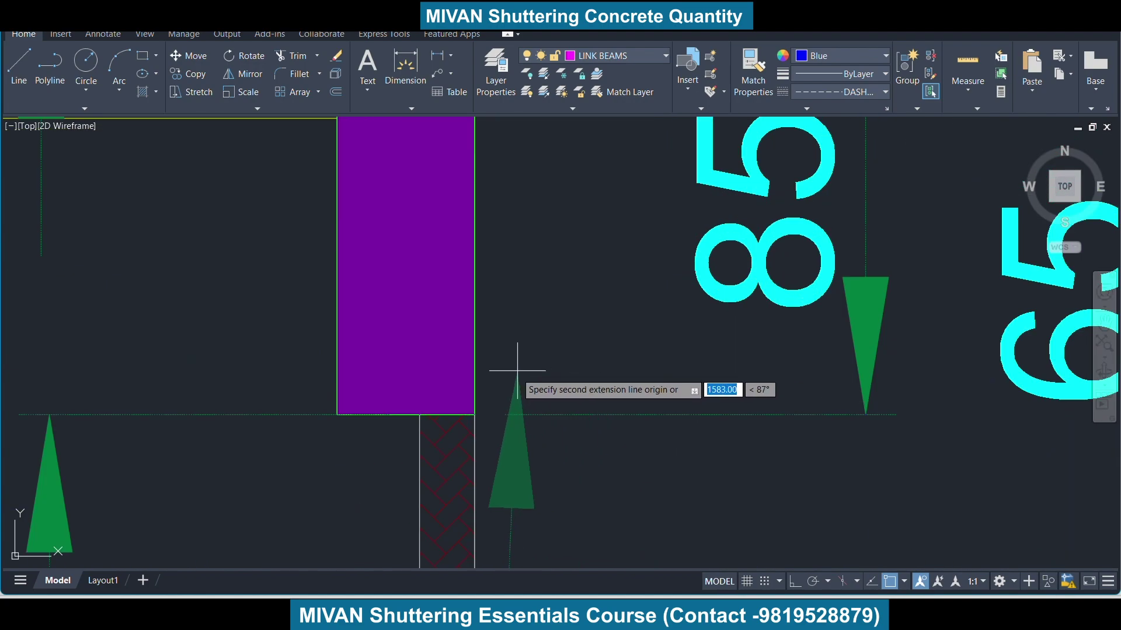
{"action": "left_click", "coordinate": [476, 430]}
{"action": "scroll", "coordinate": [582, 166], "scroll_direction": "down", "scroll_amount": 5}
{"action": "scroll", "coordinate": [582, 166], "scroll_direction": "down", "scroll_amount": 2}
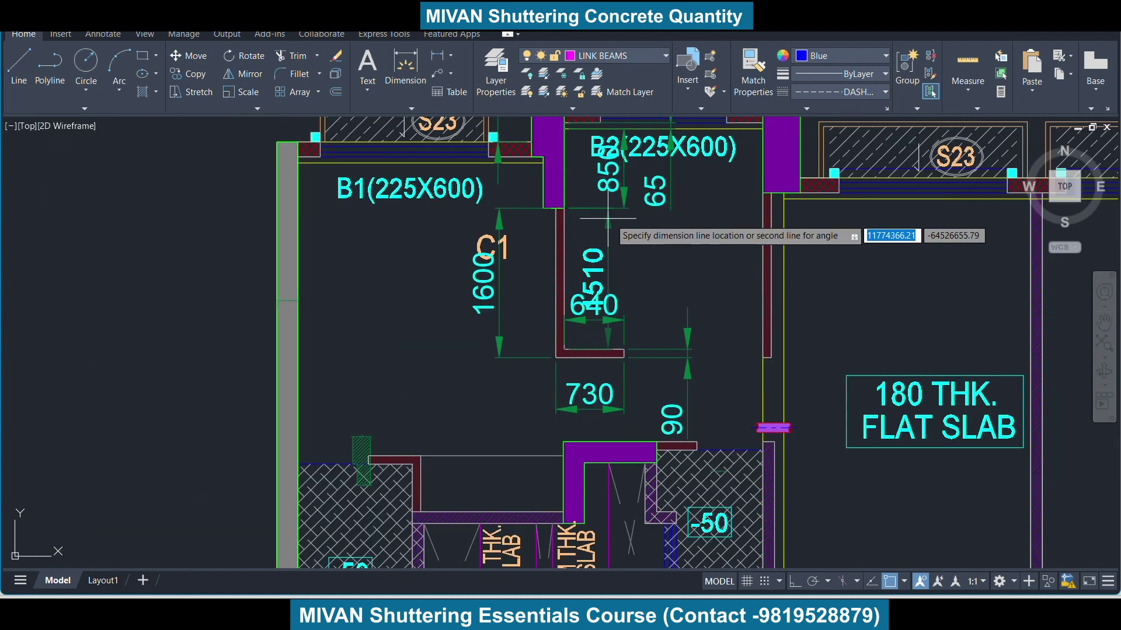
{"action": "left_click", "coordinate": [658, 233]}
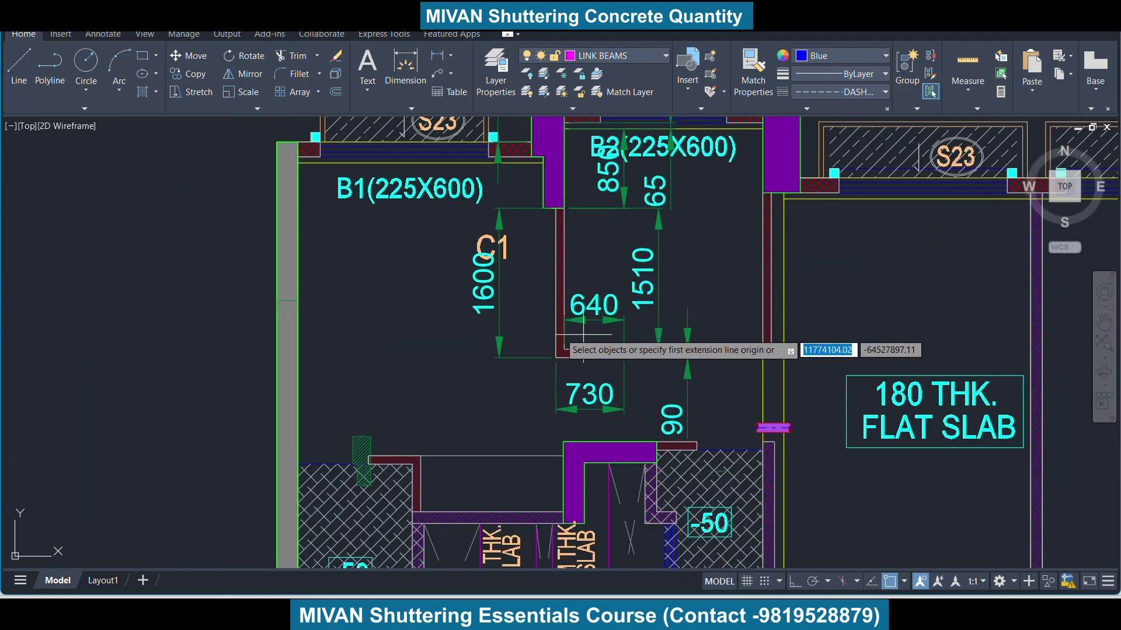
{"action": "type", "text": "c"}
{"action": "key", "text": "Return"}
{"action": "left_click", "coordinate": [495, 316]}
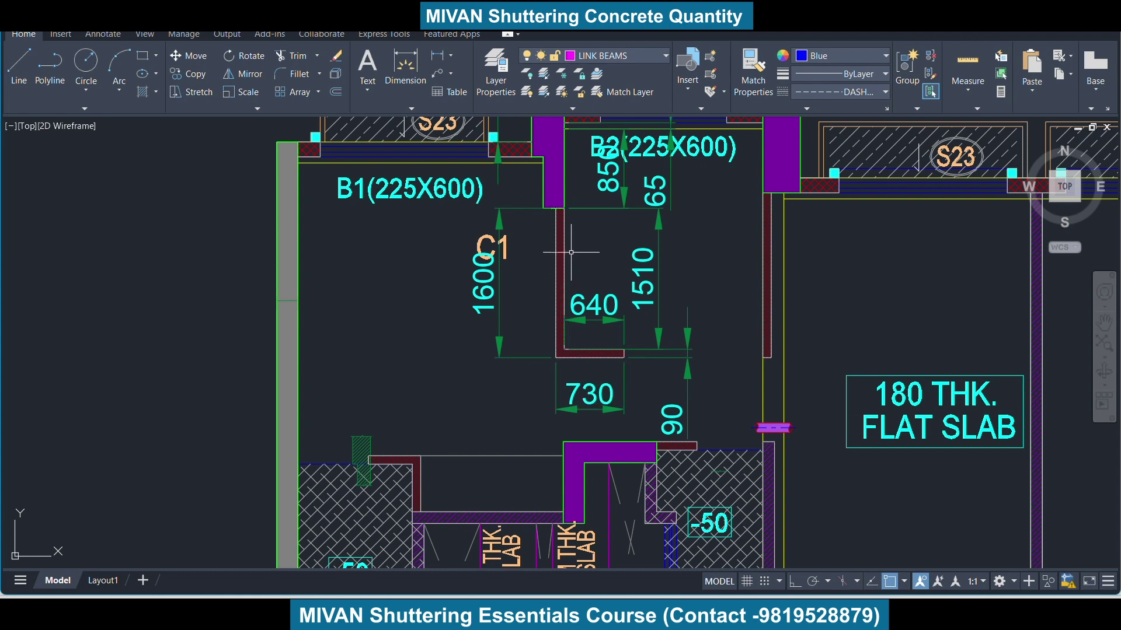
{"action": "key", "text": "alt+Tab"}
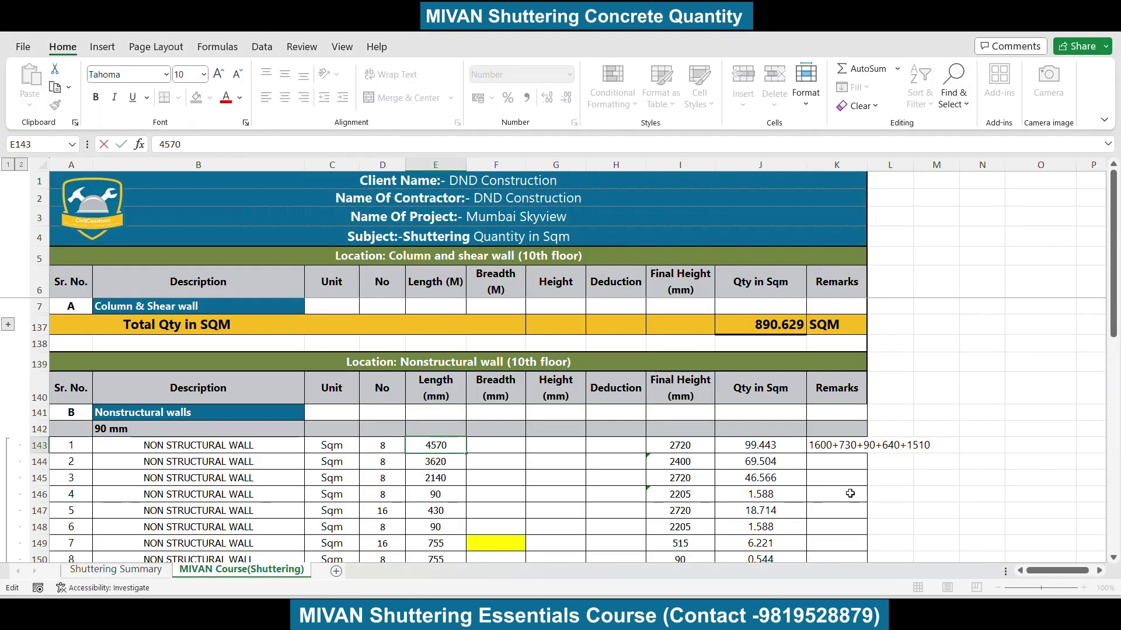
Turn the K143 remark into the formula =1600+730+90+640+1510, giving 4570
{"action": "left_click", "coordinate": [846, 449]}
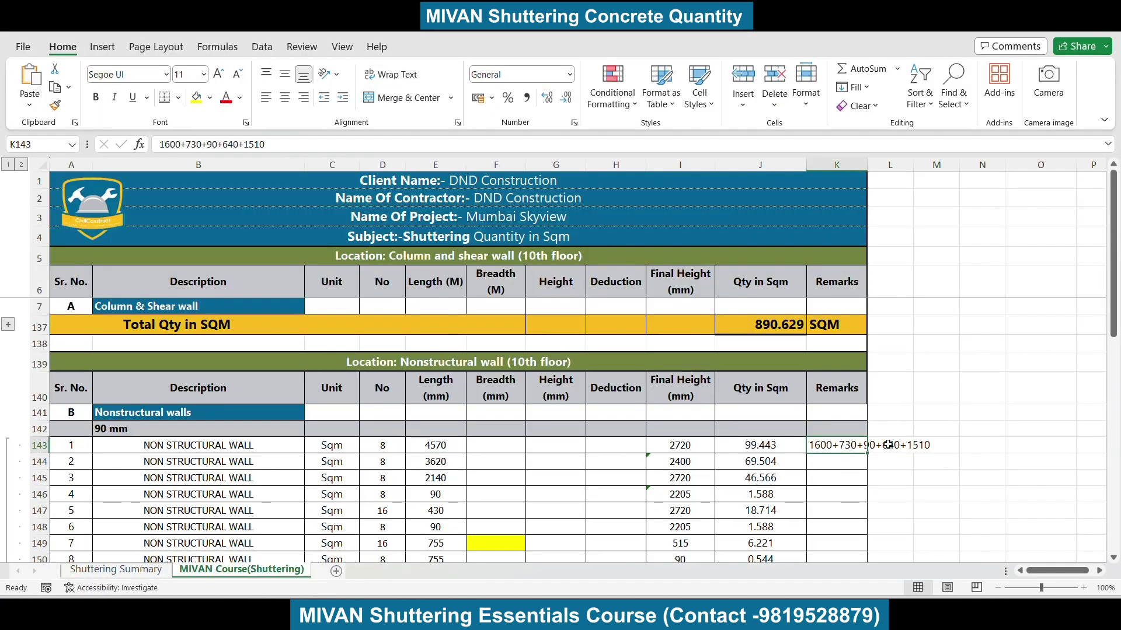
{"action": "double_click", "coordinate": [810, 445]}
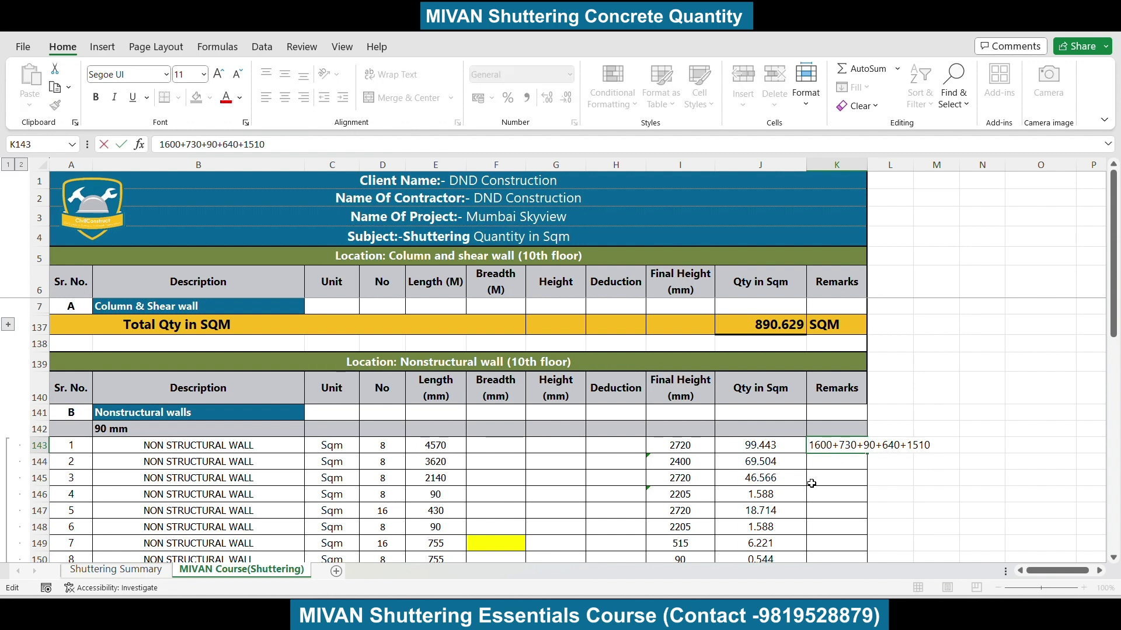
{"action": "type", "text": "="}
{"action": "key", "text": "Return"}
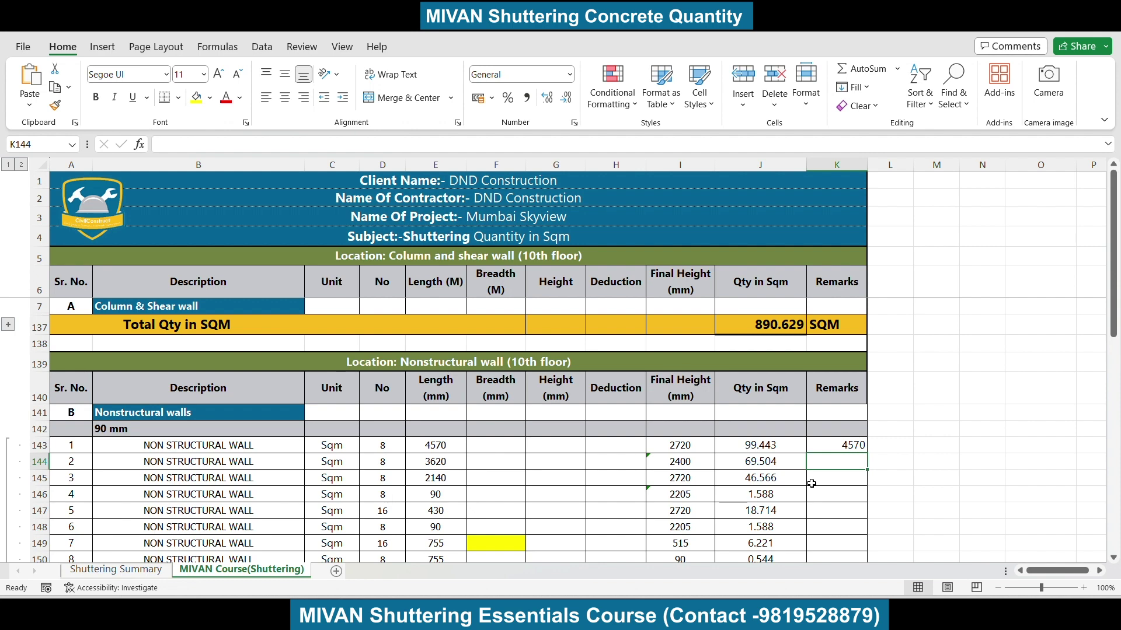
Inspect the height formula in I143 and the quantity formula in J143 without changing them
{"action": "double_click", "coordinate": [700, 444]}
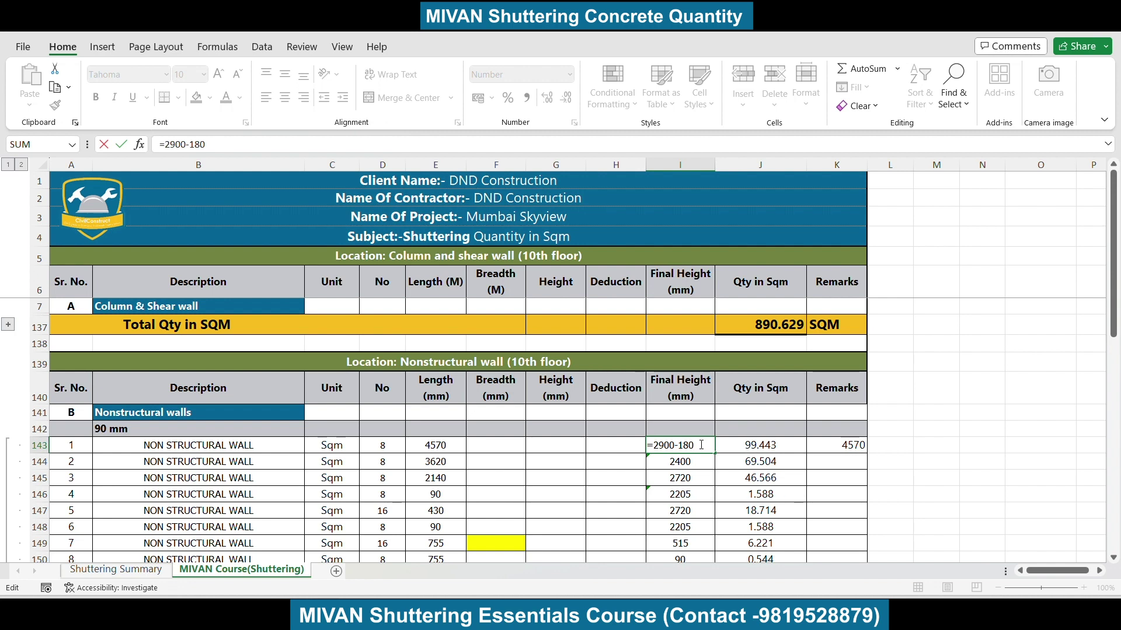
{"action": "left_click", "coordinate": [781, 449]}
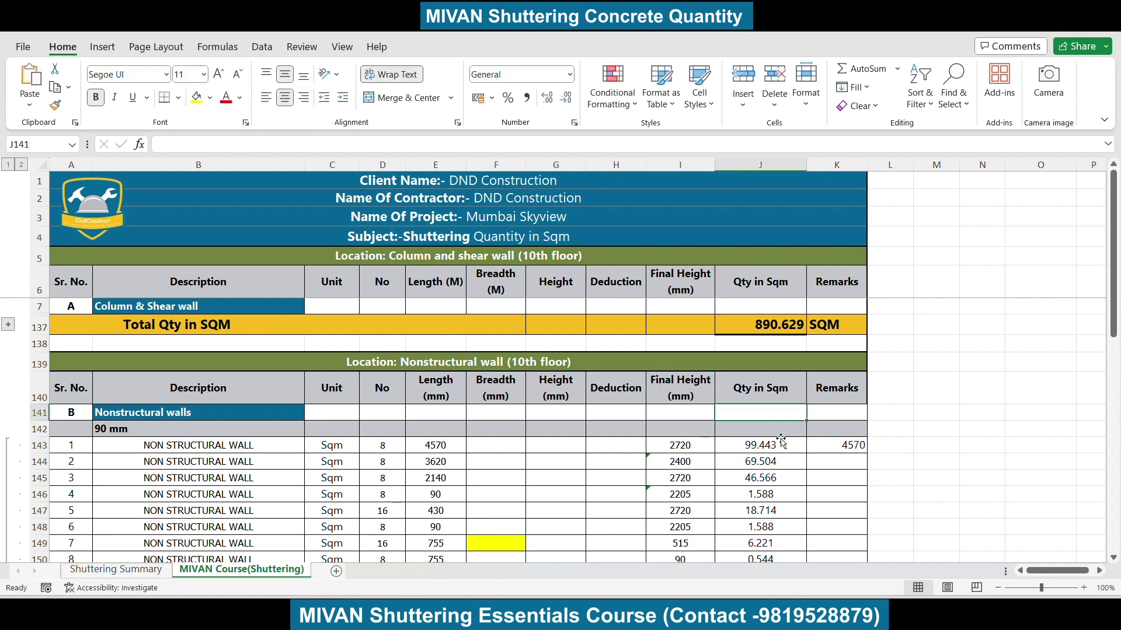
{"action": "double_click", "coordinate": [778, 444]}
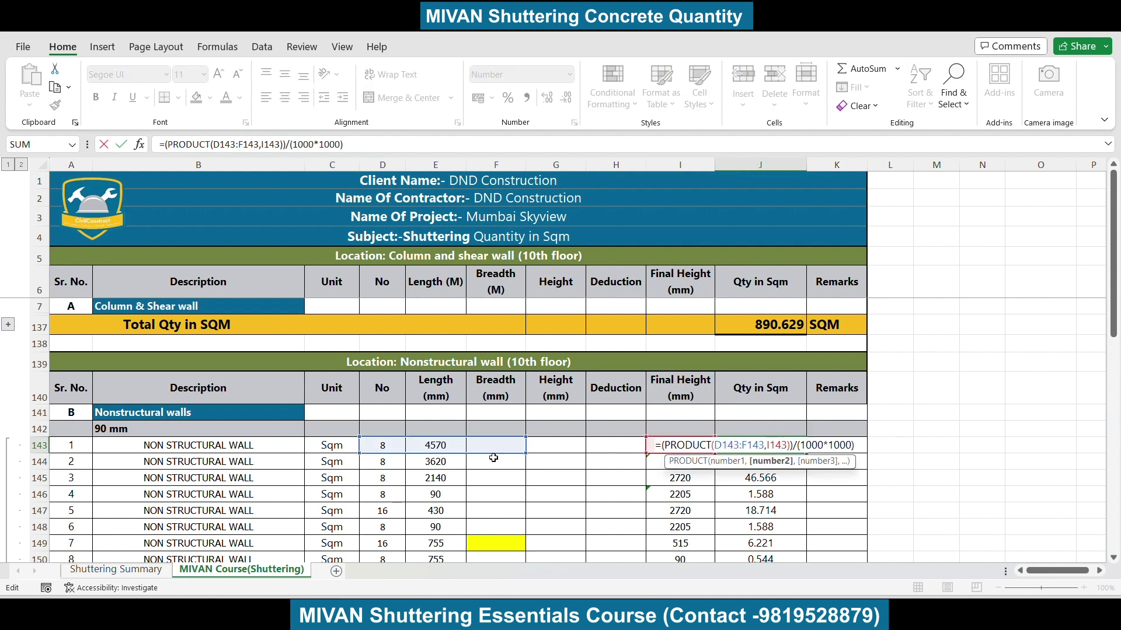
{"action": "key", "text": "Escape"}
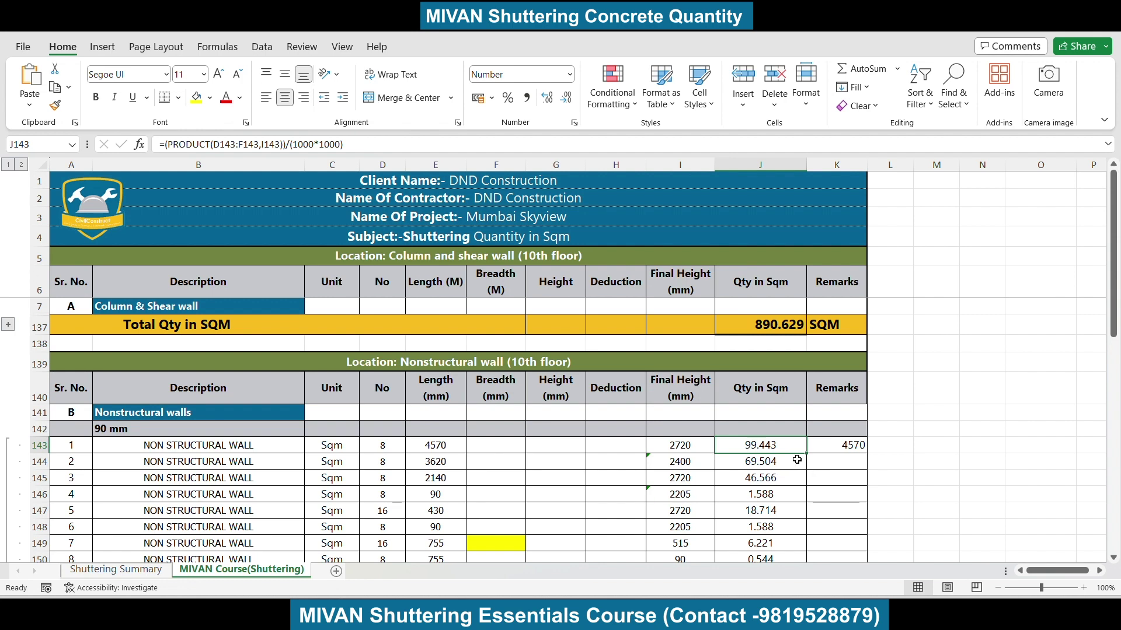
{"action": "scroll", "coordinate": [788, 456], "scroll_direction": "down", "scroll_amount": 1}
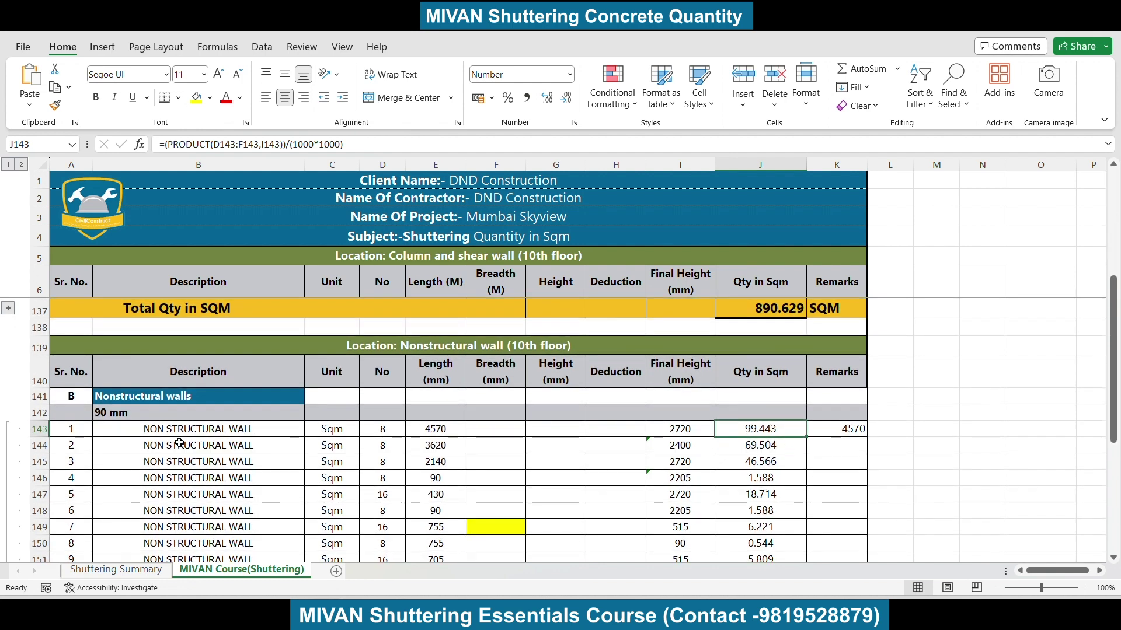
{"action": "scroll", "coordinate": [180, 444], "scroll_direction": "down", "scroll_amount": 3}
{"action": "scroll", "coordinate": [140, 440], "scroll_direction": "up", "scroll_amount": 2}
{"action": "scroll", "coordinate": [15, 389], "scroll_direction": "down", "scroll_amount": 2}
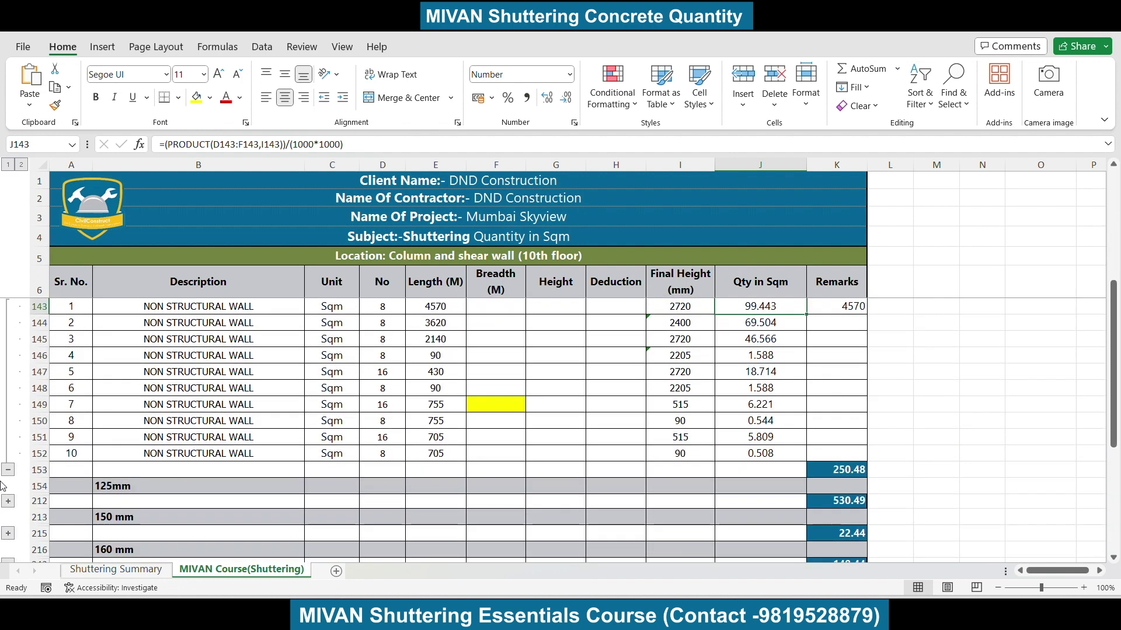
Collapse the 90 mm wall rows 143–152 and check the SUM formula in J267
{"action": "left_click", "coordinate": [8, 471]}
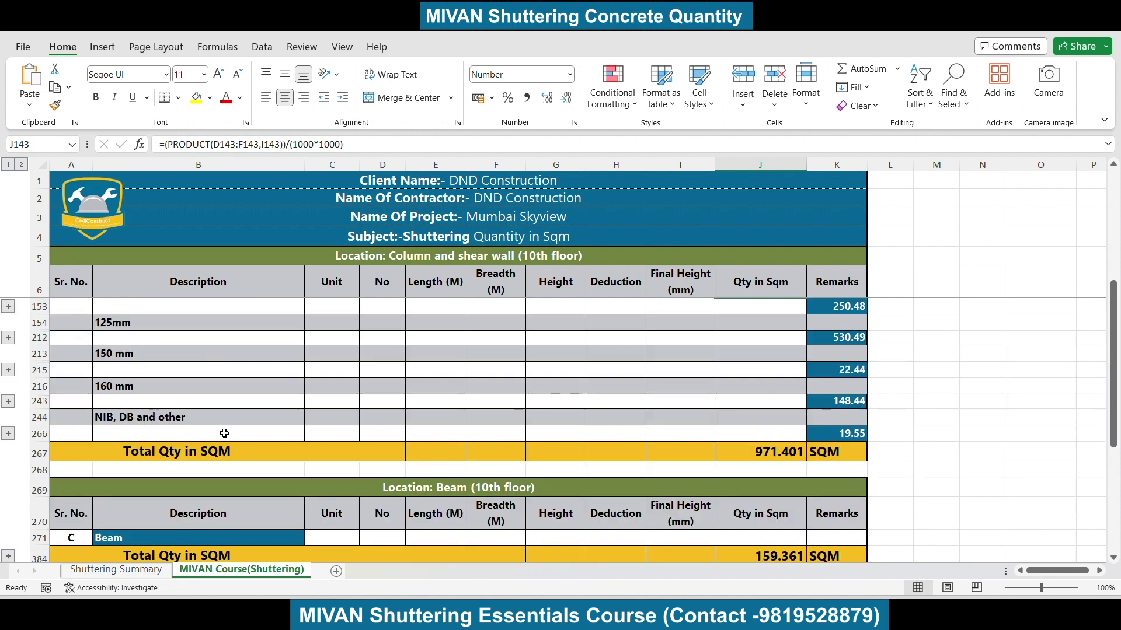
{"action": "double_click", "coordinate": [775, 453]}
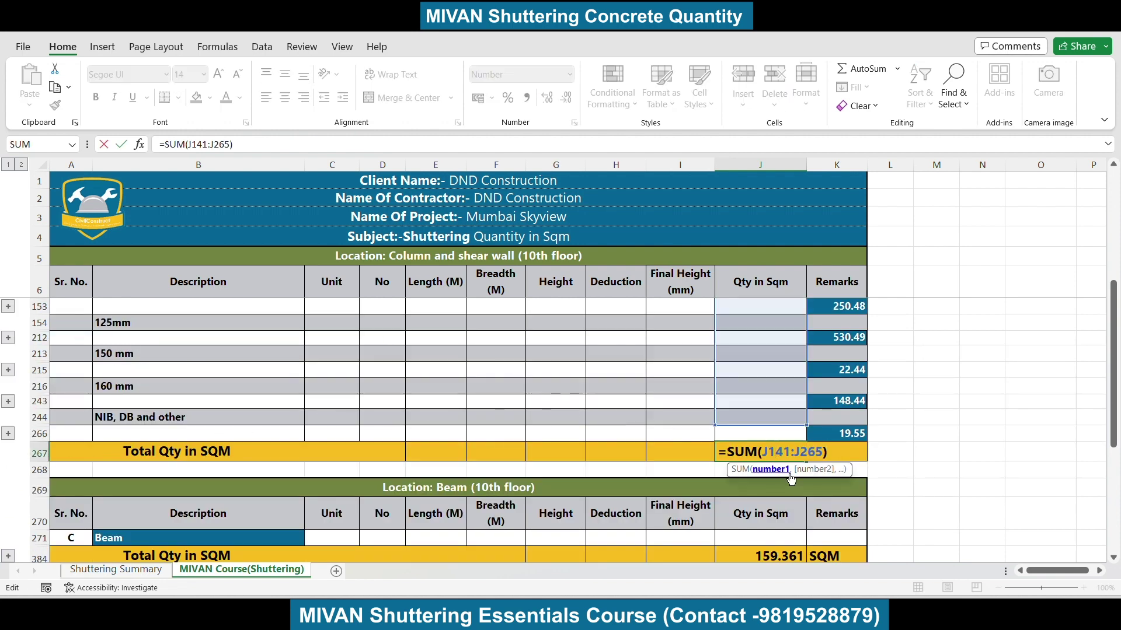
{"action": "key", "text": "Escape"}
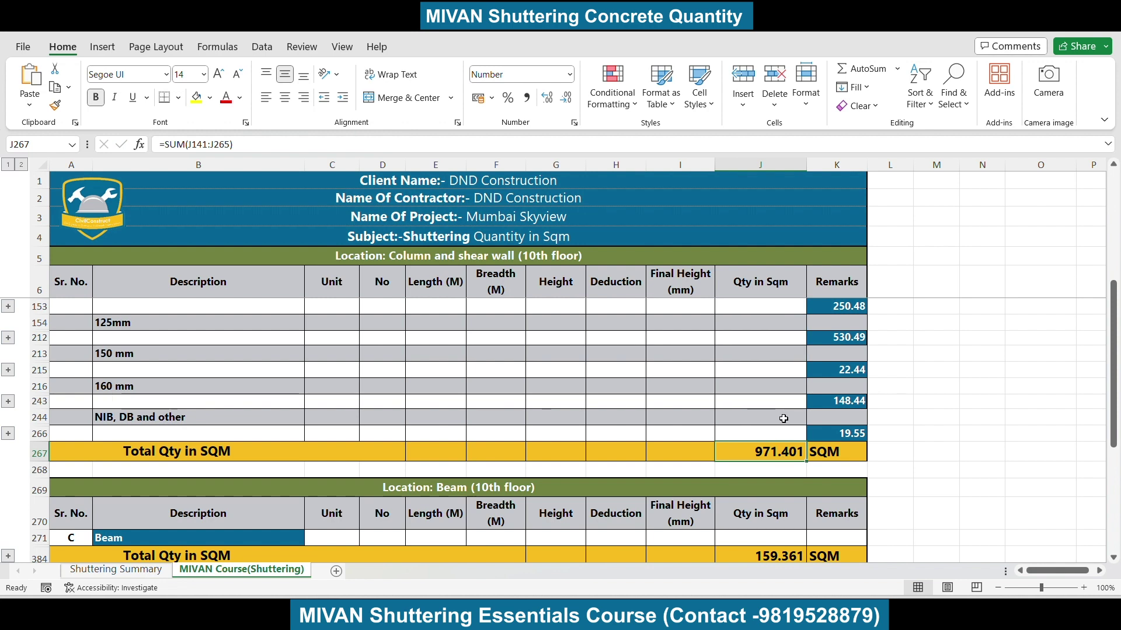
{"action": "scroll", "coordinate": [783, 419], "scroll_direction": "down", "scroll_amount": 1}
{"action": "scroll", "coordinate": [331, 403], "scroll_direction": "down", "scroll_amount": 1}
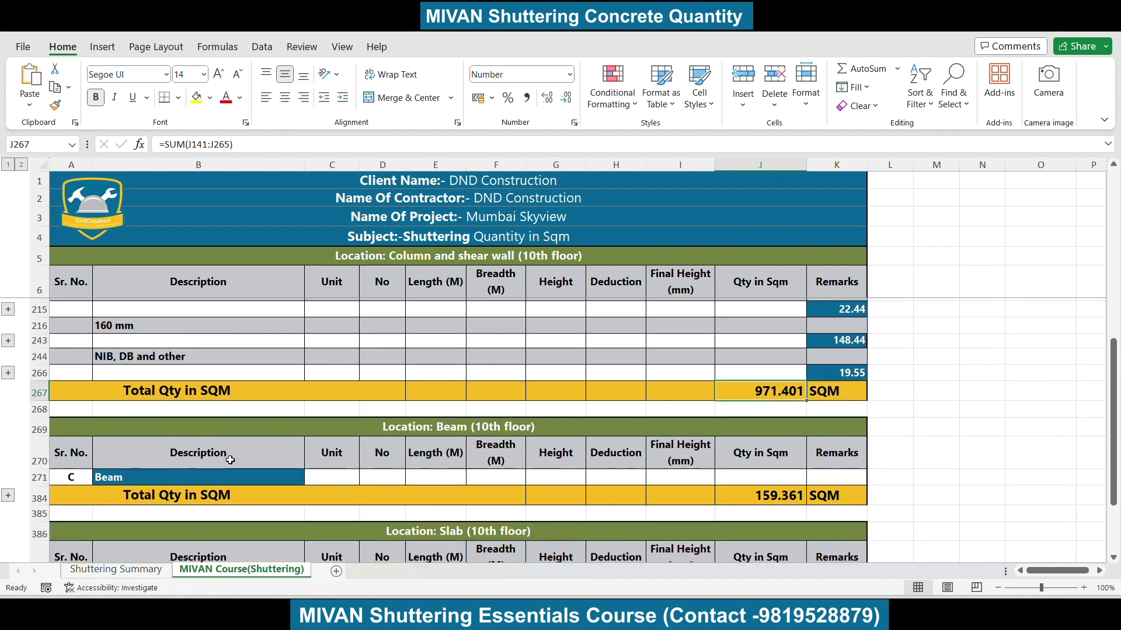
{"action": "scroll", "coordinate": [330, 404], "scroll_direction": "down", "scroll_amount": 2}
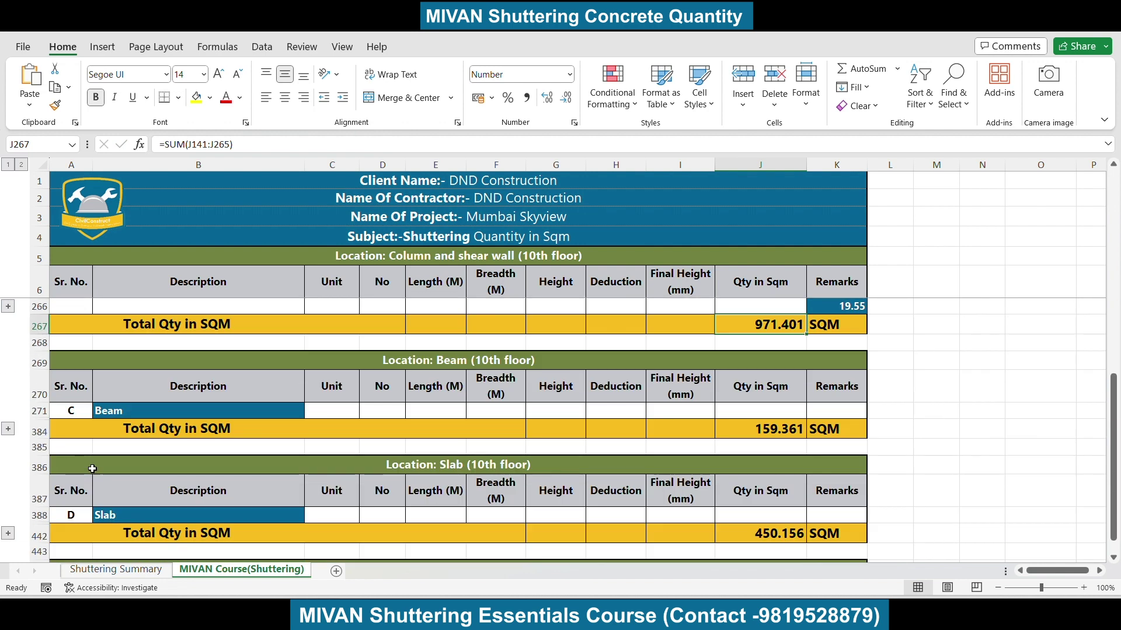
Expand the detail rows beside the Beam section total
{"action": "left_click", "coordinate": [8, 429]}
{"action": "scroll", "coordinate": [395, 404], "scroll_direction": "down", "scroll_amount": 5}
{"action": "scroll", "coordinate": [395, 405], "scroll_direction": "down", "scroll_amount": 5}
{"action": "scroll", "coordinate": [395, 405], "scroll_direction": "up", "scroll_amount": 5}
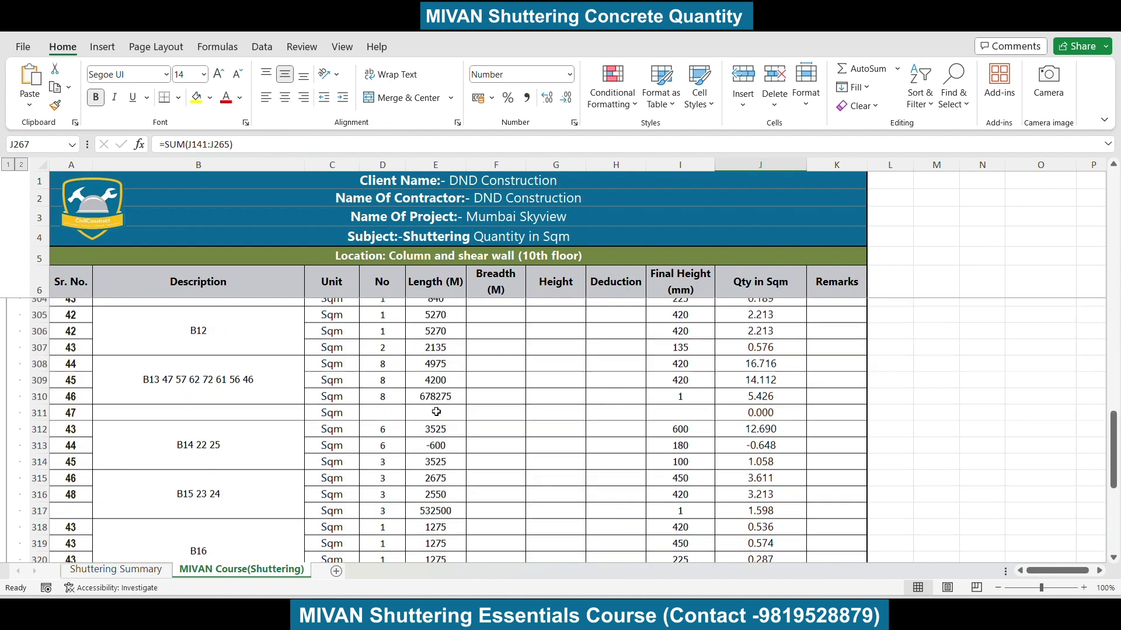
{"action": "scroll", "coordinate": [400, 408], "scroll_direction": "up", "scroll_amount": 5}
{"action": "scroll", "coordinate": [408, 411], "scroll_direction": "up", "scroll_amount": 4}
{"action": "scroll", "coordinate": [436, 412], "scroll_direction": "up", "scroll_amount": 2}
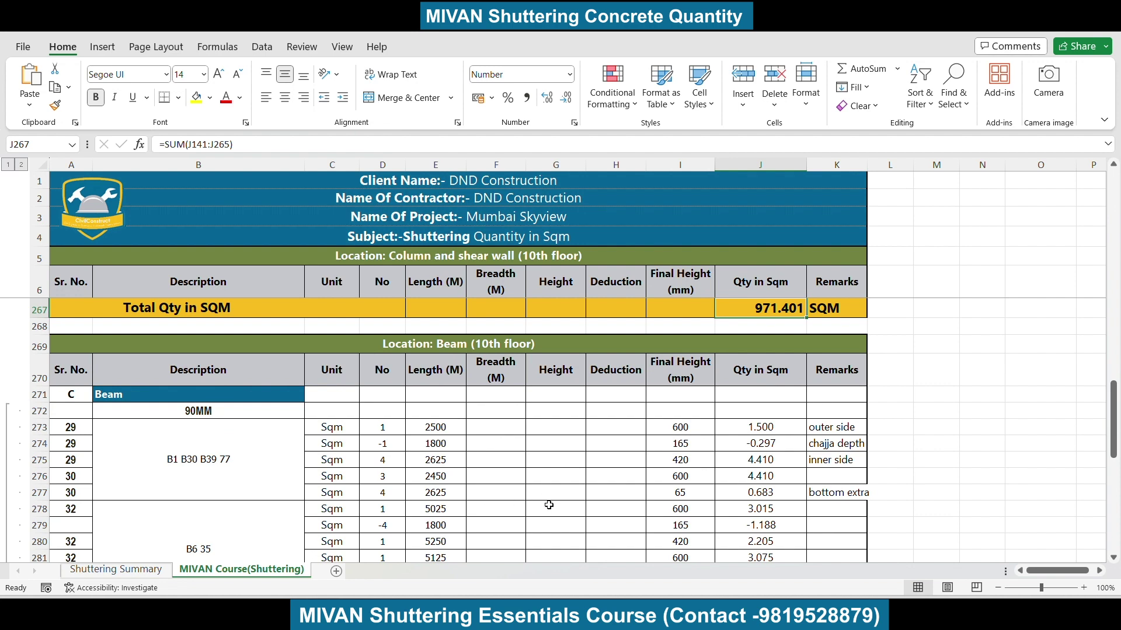
Check beam lengths 2500, 1800, 2625 and heights in rows 273–275, then return to AutoCAD
{"action": "left_click", "coordinate": [440, 428]}
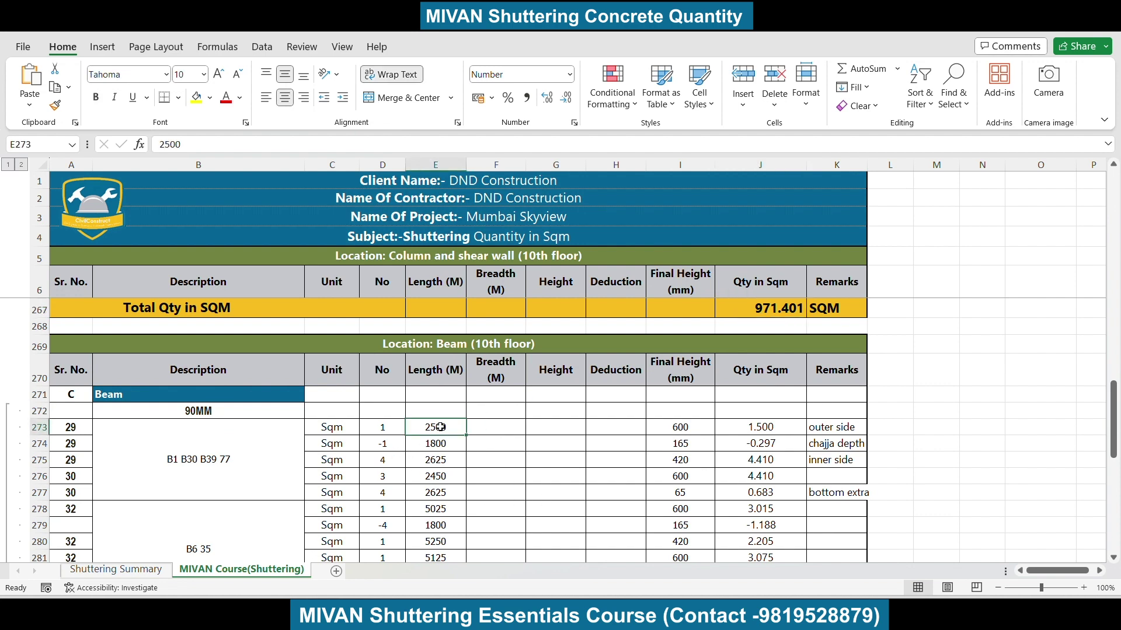
{"action": "left_click", "coordinate": [698, 421]}
{"action": "left_click", "coordinate": [433, 445]}
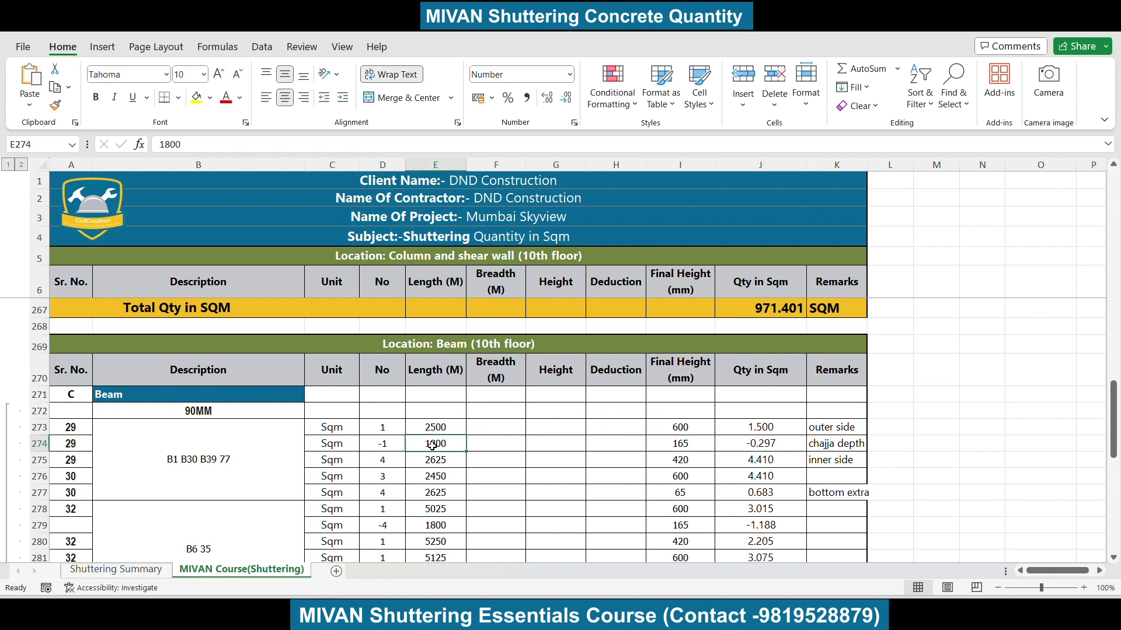
{"action": "left_click", "coordinate": [681, 445]}
{"action": "left_click", "coordinate": [429, 459]}
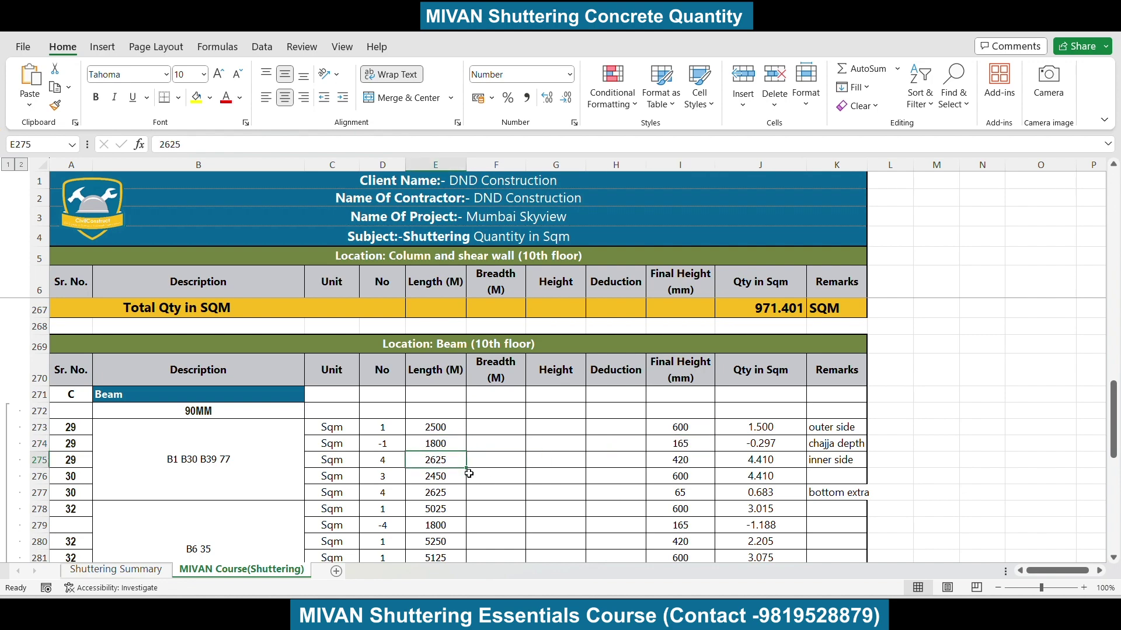
{"action": "left_click", "coordinate": [679, 460]}
{"action": "key", "text": "alt+Tab"}
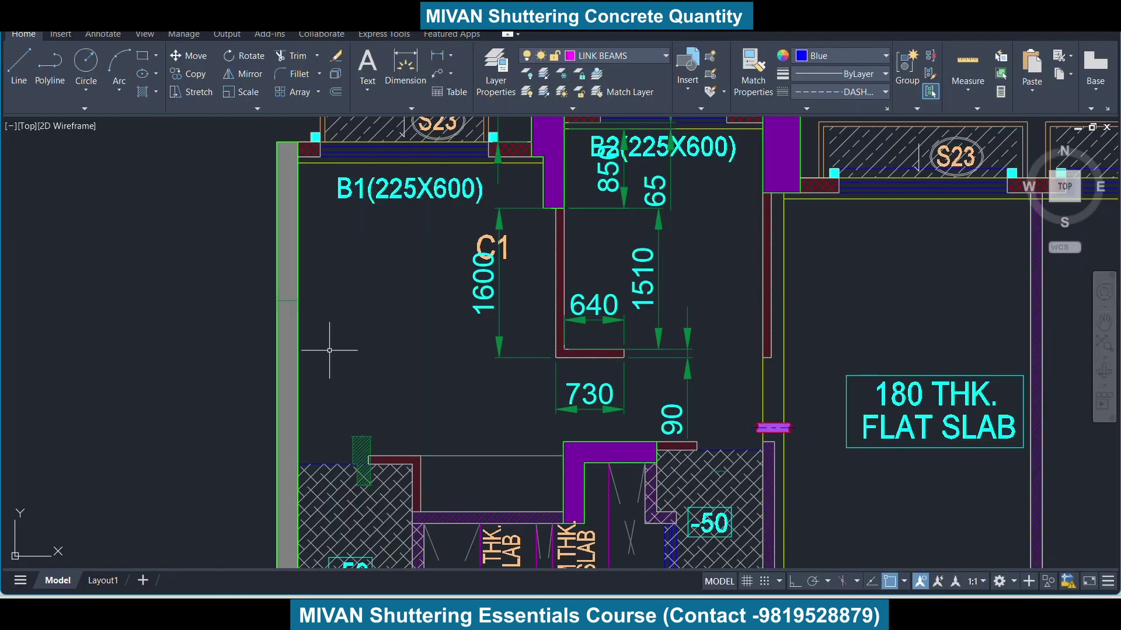
Dimension the 2500 span above beam B1 and compare it with row 273's 600 height
{"action": "scroll", "coordinate": [465, 364], "scroll_direction": "down", "scroll_amount": 5}
{"action": "scroll", "coordinate": [465, 364], "scroll_direction": "up", "scroll_amount": 6}
{"action": "scroll", "coordinate": [496, 367], "scroll_direction": "up", "scroll_amount": 3}
{"action": "scroll", "coordinate": [527, 368], "scroll_direction": "down", "scroll_amount": 5}
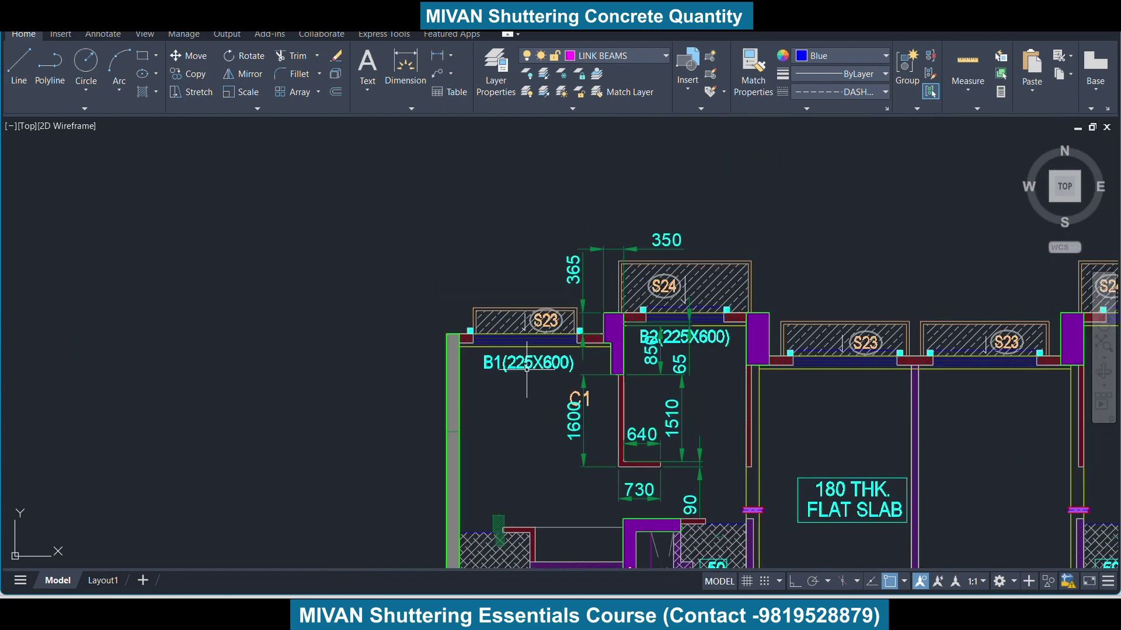
{"action": "scroll", "coordinate": [482, 346], "scroll_direction": "up", "scroll_amount": 5}
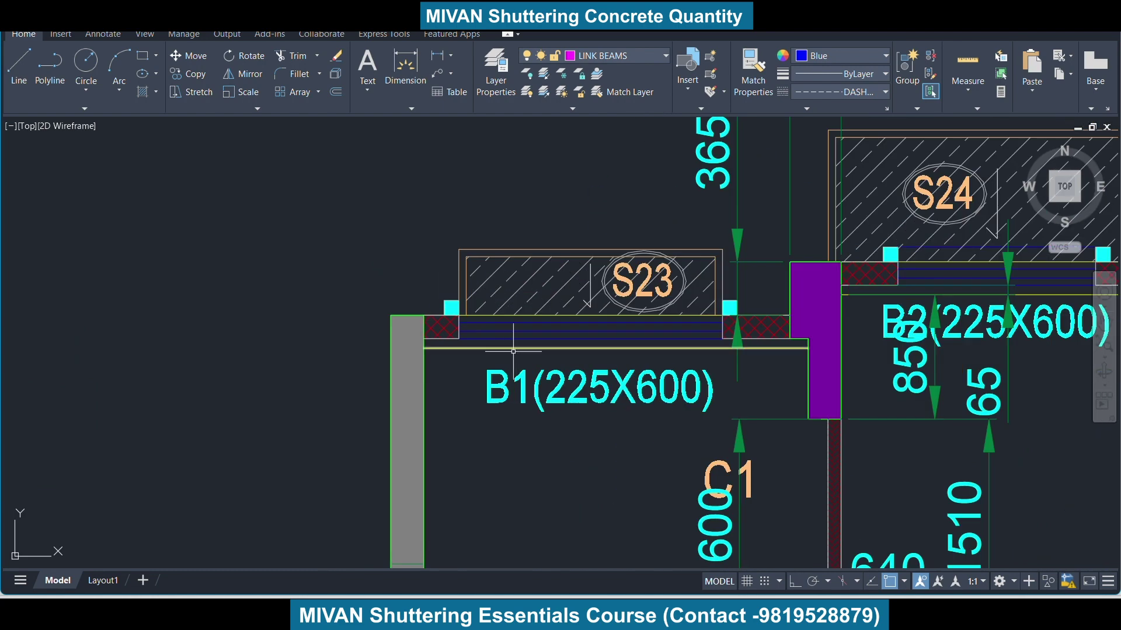
{"action": "right_click", "coordinate": [543, 368]}
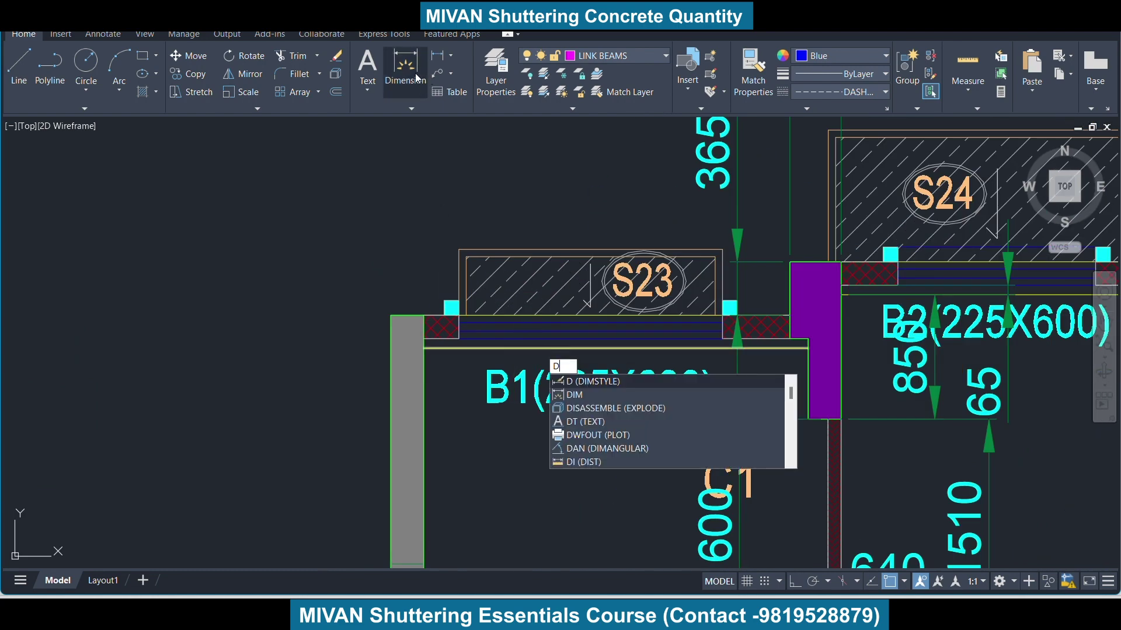
{"action": "key", "text": "Escape"}
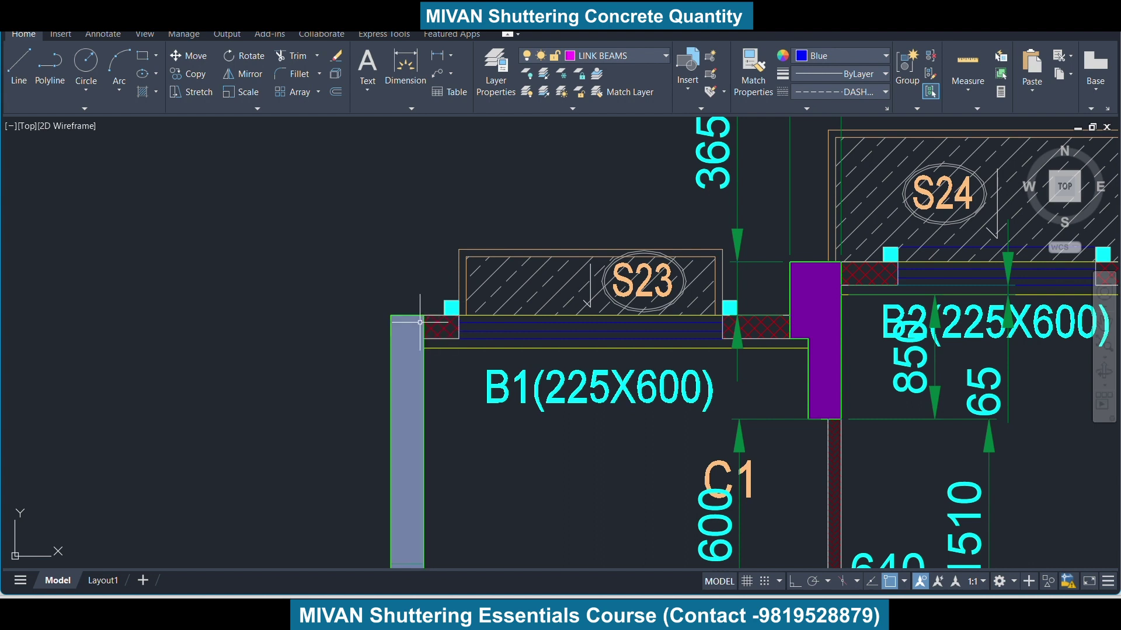
{"action": "left_click", "coordinate": [413, 86]}
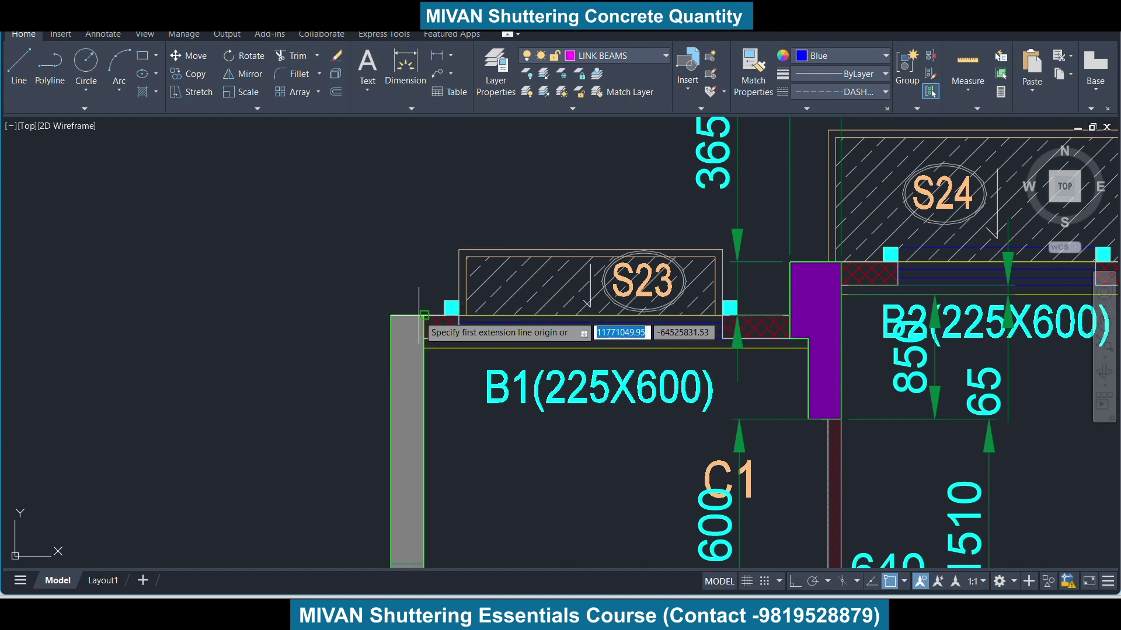
{"action": "left_click", "coordinate": [424, 316]}
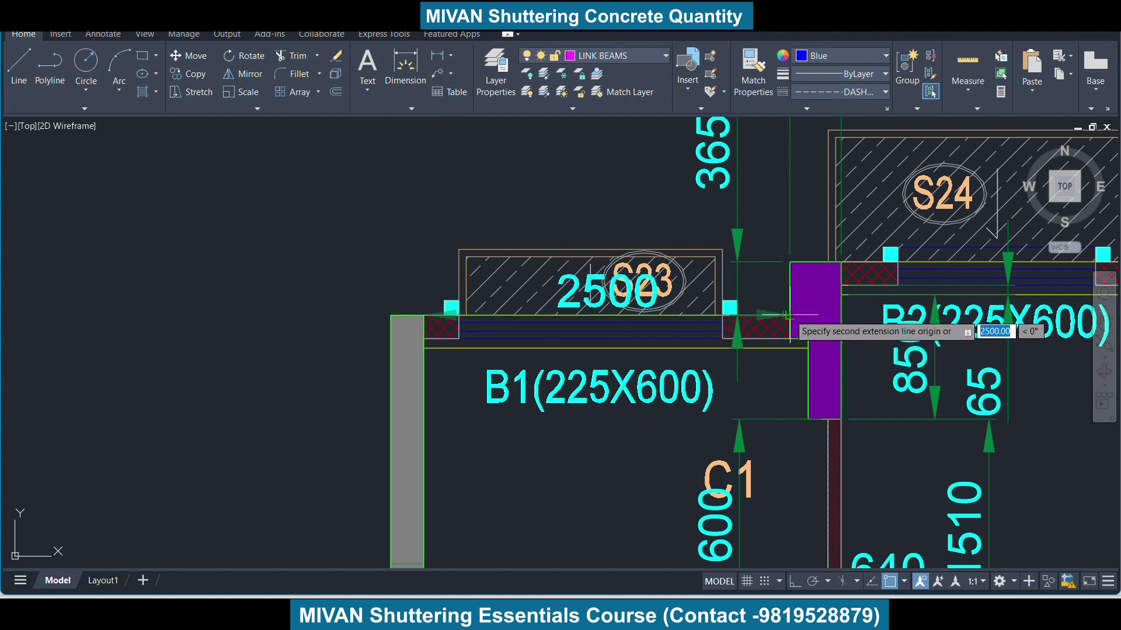
{"action": "left_click", "coordinate": [789, 336]}
{"action": "scroll", "coordinate": [777, 344], "scroll_direction": "down", "scroll_amount": 4}
{"action": "left_click", "coordinate": [750, 190]}
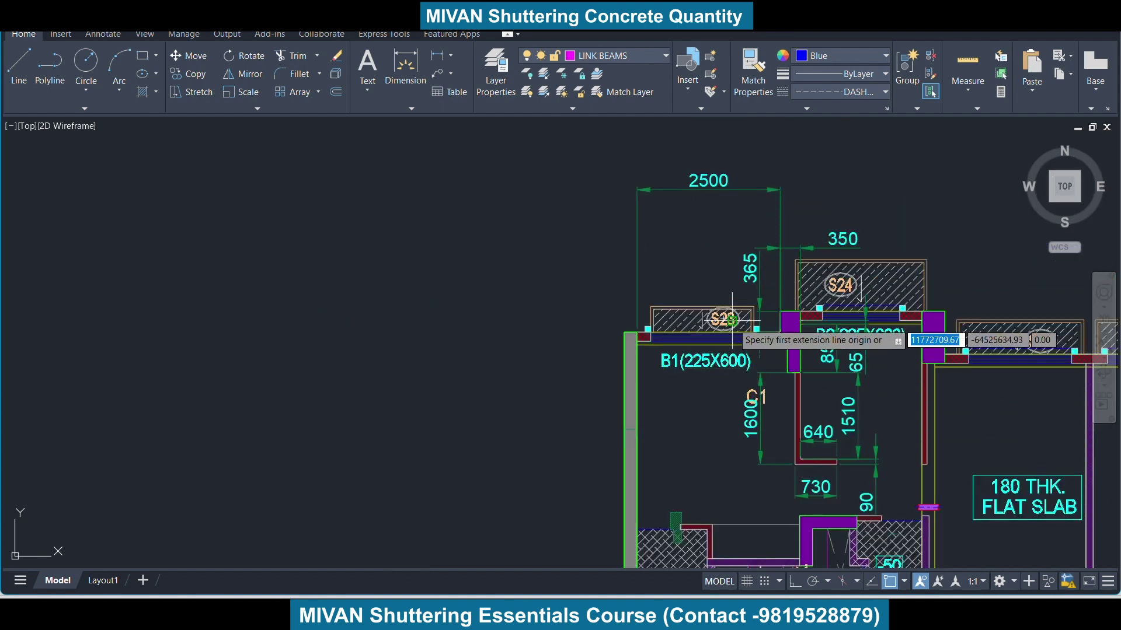
{"action": "key", "text": "alt+Tab"}
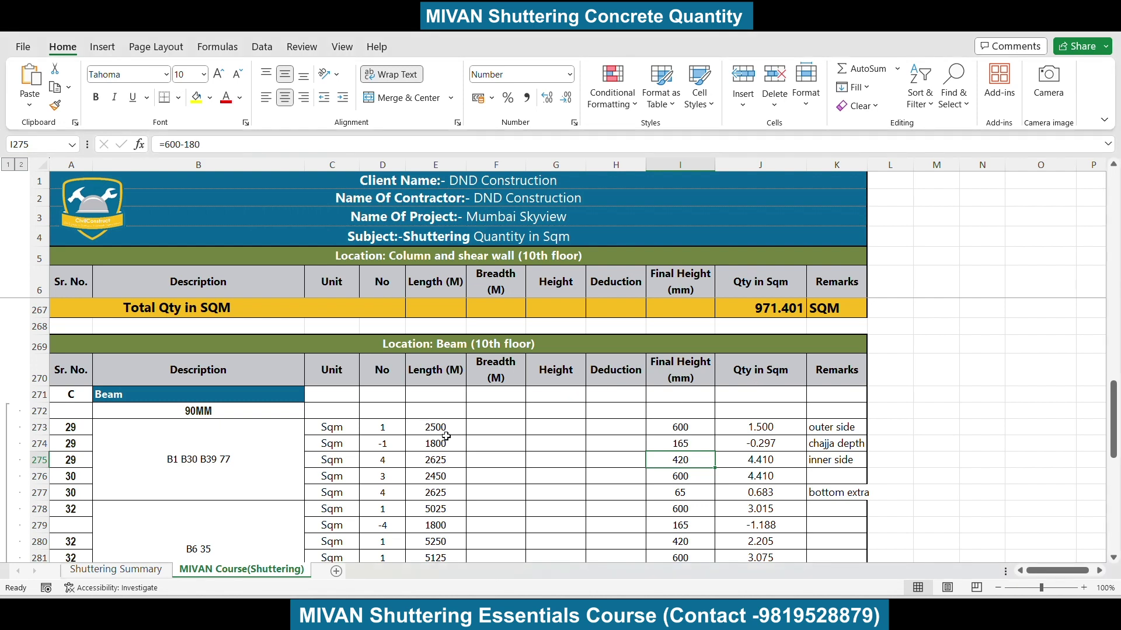
{"action": "left_click", "coordinate": [709, 431]}
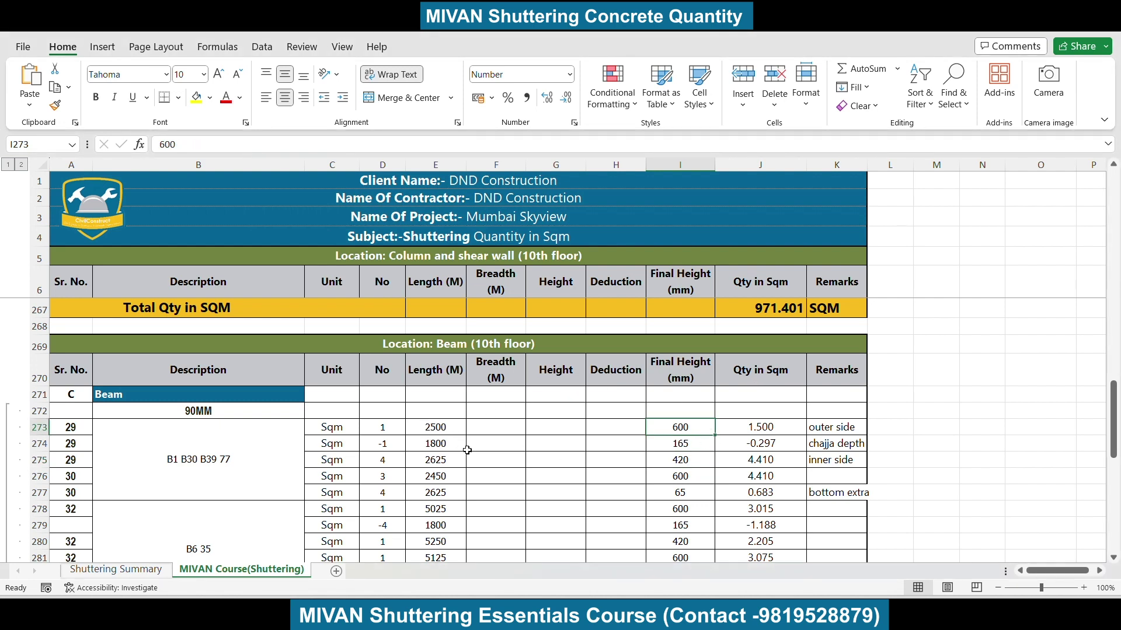
Dimension the 1800 chajja length from the beam corner above slab S23
{"action": "key", "text": "alt+Tab"}
{"action": "scroll", "coordinate": [778, 322], "scroll_direction": "up", "scroll_amount": 5}
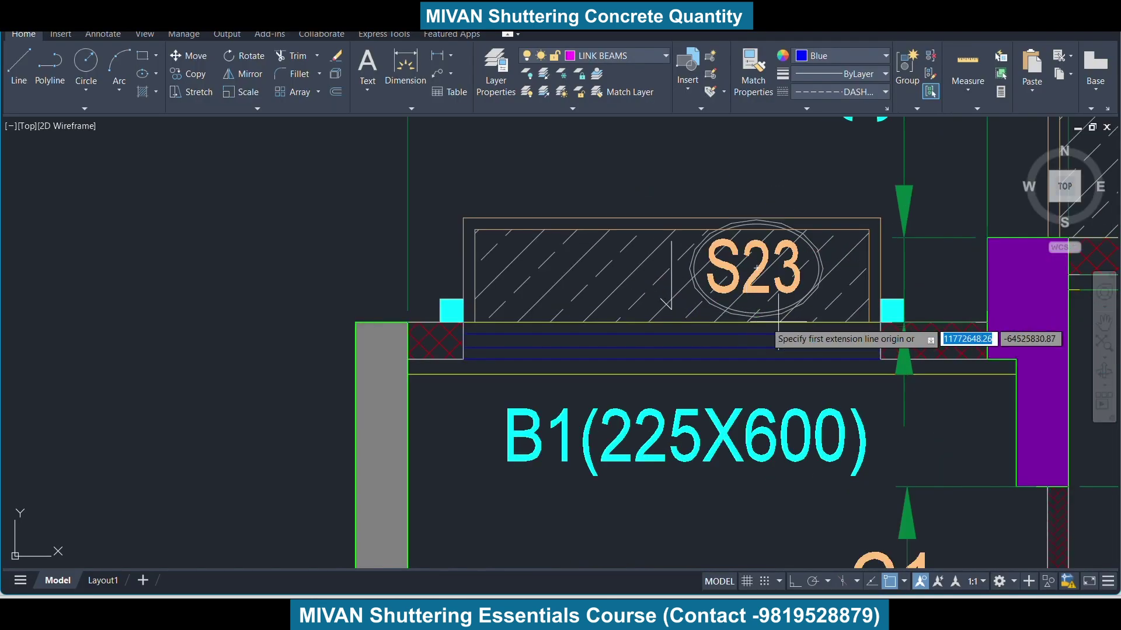
{"action": "left_click", "coordinate": [463, 321]}
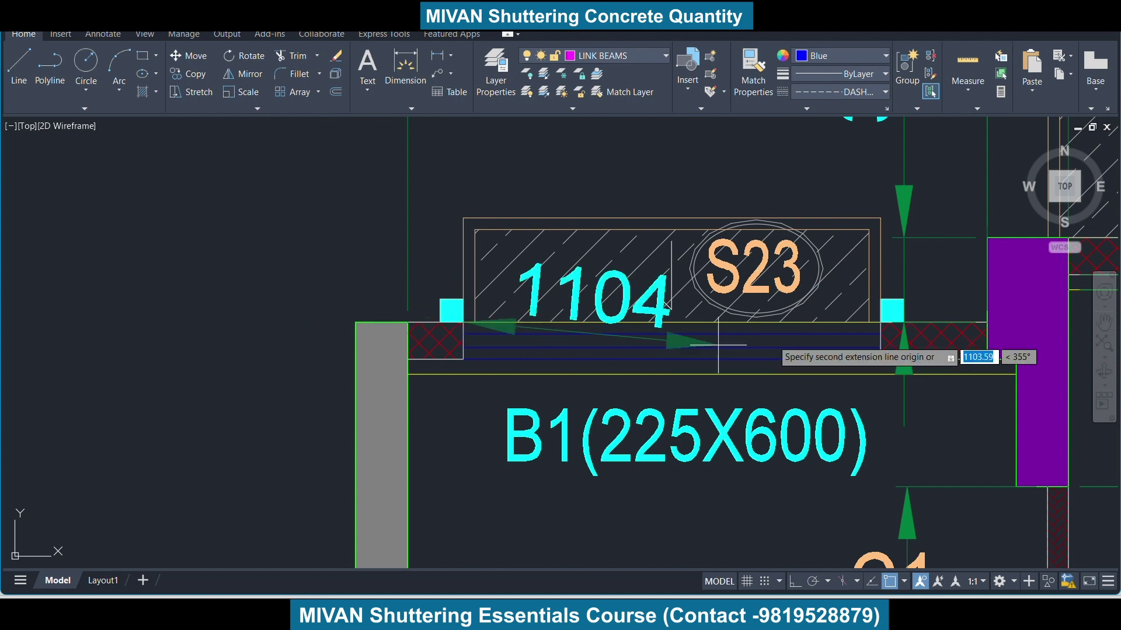
{"action": "left_click", "coordinate": [890, 314]}
{"action": "scroll", "coordinate": [875, 327], "scroll_direction": "down", "scroll_amount": 4}
{"action": "left_click", "coordinate": [806, 250]}
{"action": "key", "text": "Return"}
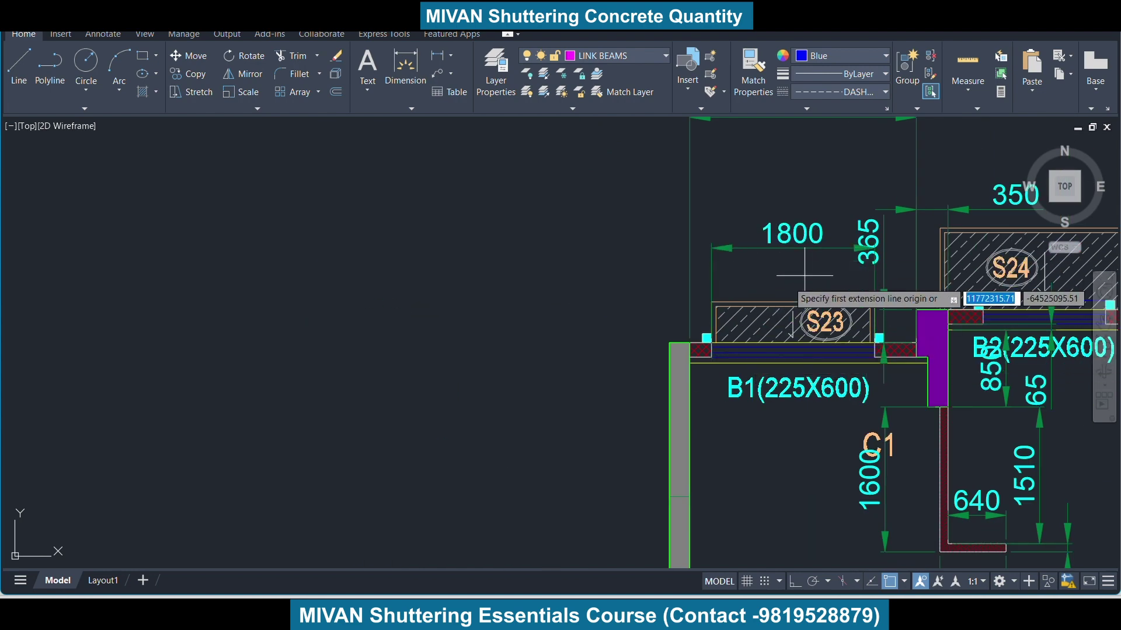
Check the 165 chajja depth in row 274 and the 2625 length in E275
{"action": "key", "text": "alt+Tab"}
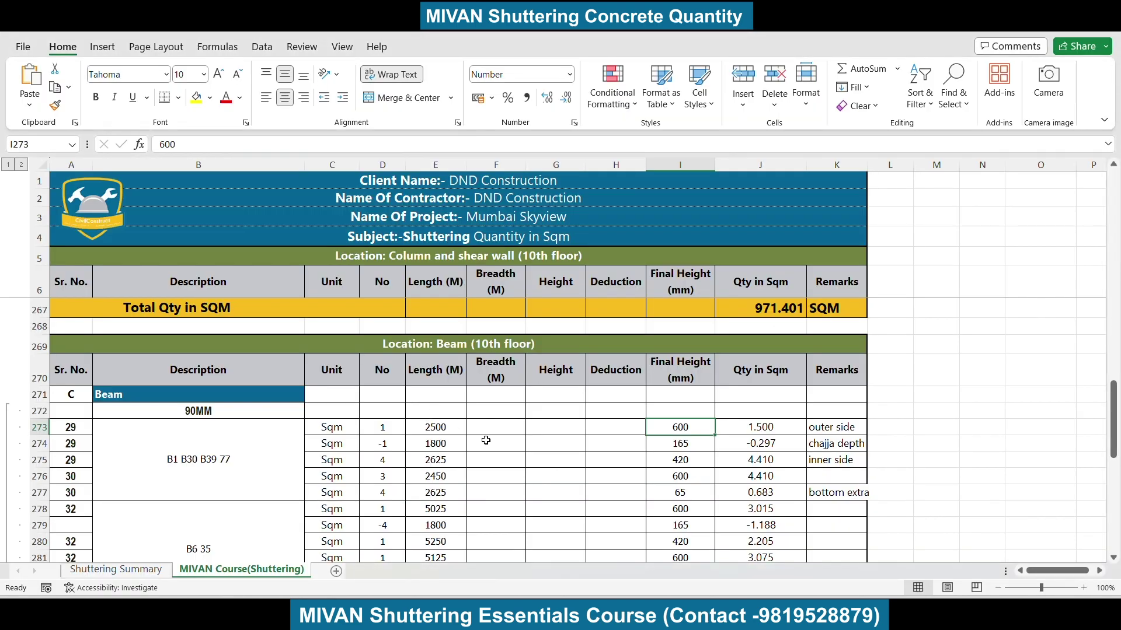
{"action": "double_click", "coordinate": [687, 444]}
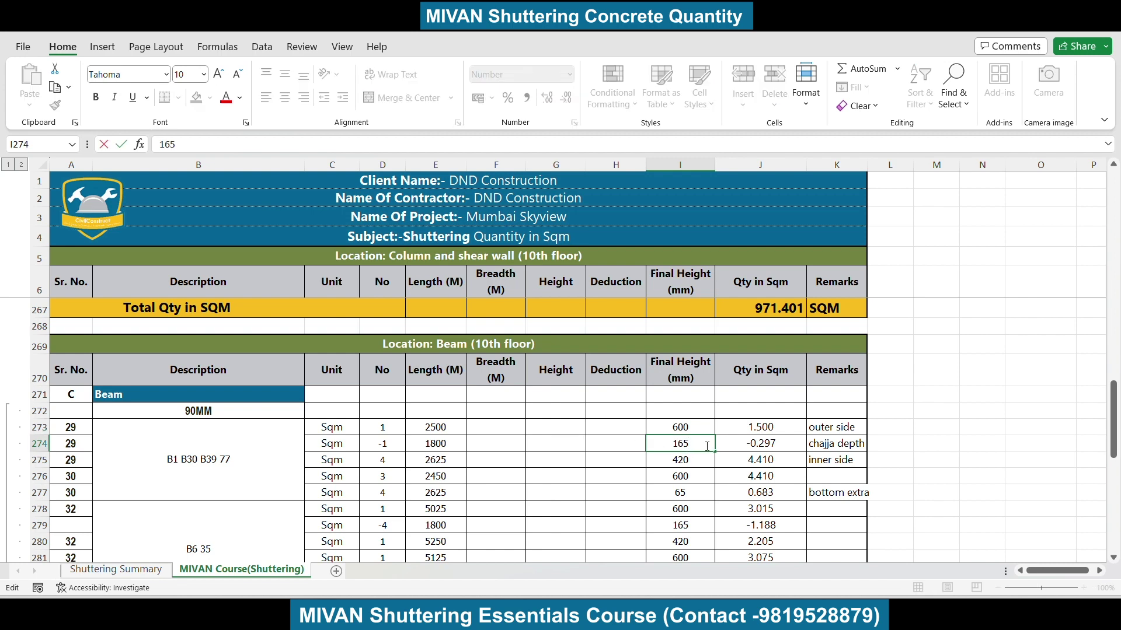
{"action": "key", "text": "Escape"}
{"action": "left_click", "coordinate": [432, 462]}
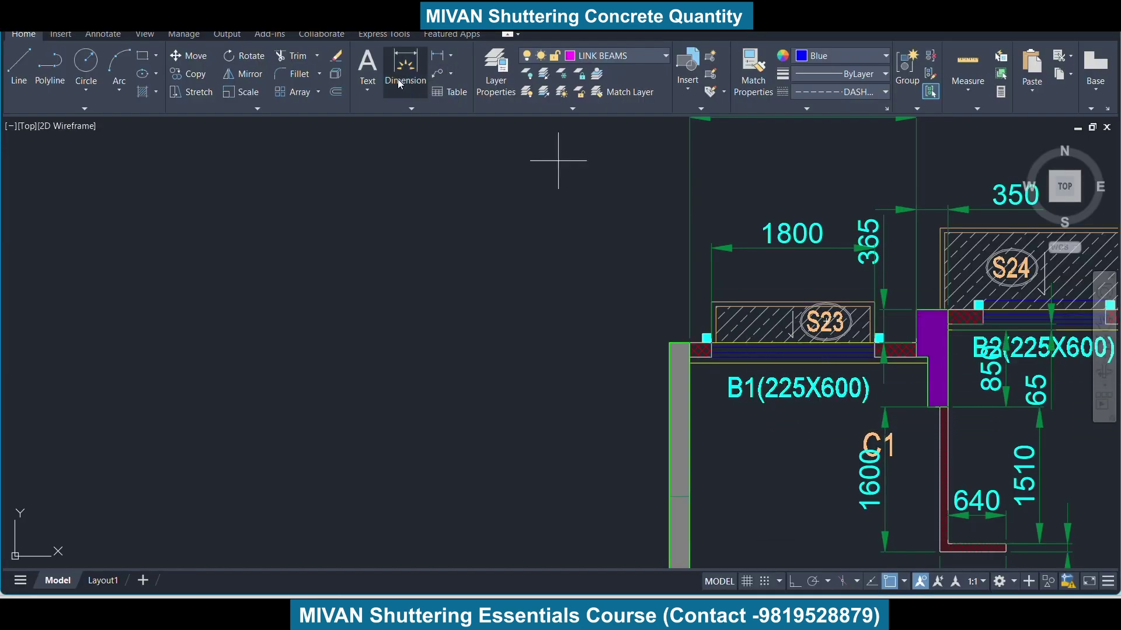
Dimension the 2625 length below beam B1 and compare it with the quantity sheet
{"action": "left_click", "coordinate": [401, 84]}
{"action": "scroll", "coordinate": [706, 373], "scroll_direction": "up", "scroll_amount": 5}
{"action": "left_click", "coordinate": [730, 244]}
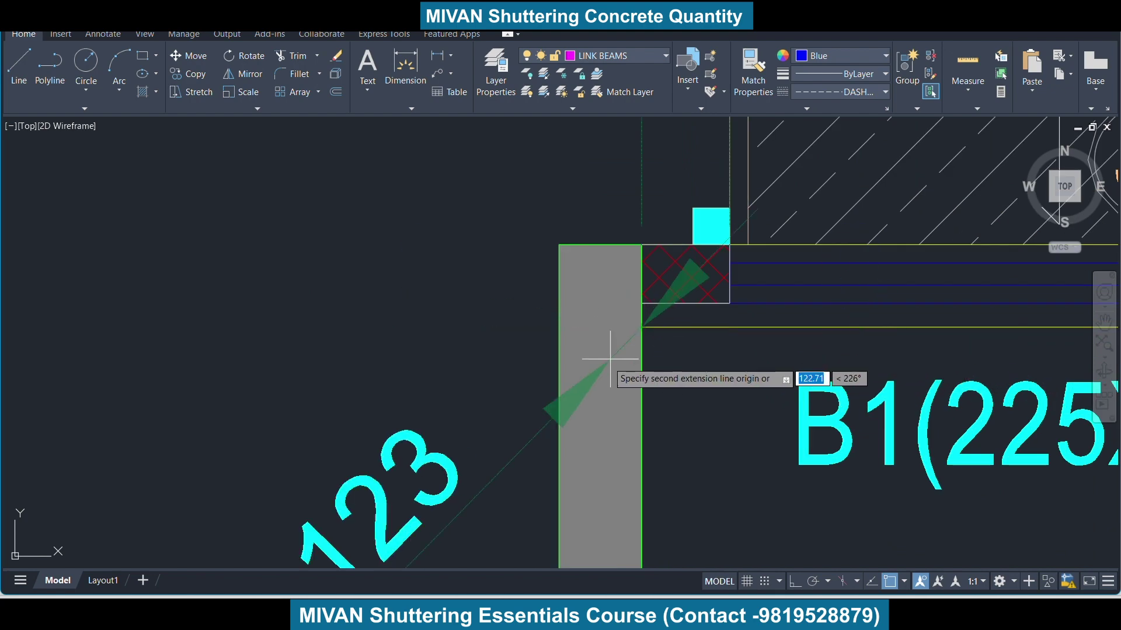
{"action": "scroll", "coordinate": [609, 358], "scroll_direction": "down", "scroll_amount": 5}
{"action": "scroll", "coordinate": [864, 324], "scroll_direction": "up", "scroll_amount": 3}
{"action": "left_click", "coordinate": [872, 331]}
{"action": "scroll", "coordinate": [873, 332], "scroll_direction": "down", "scroll_amount": 3}
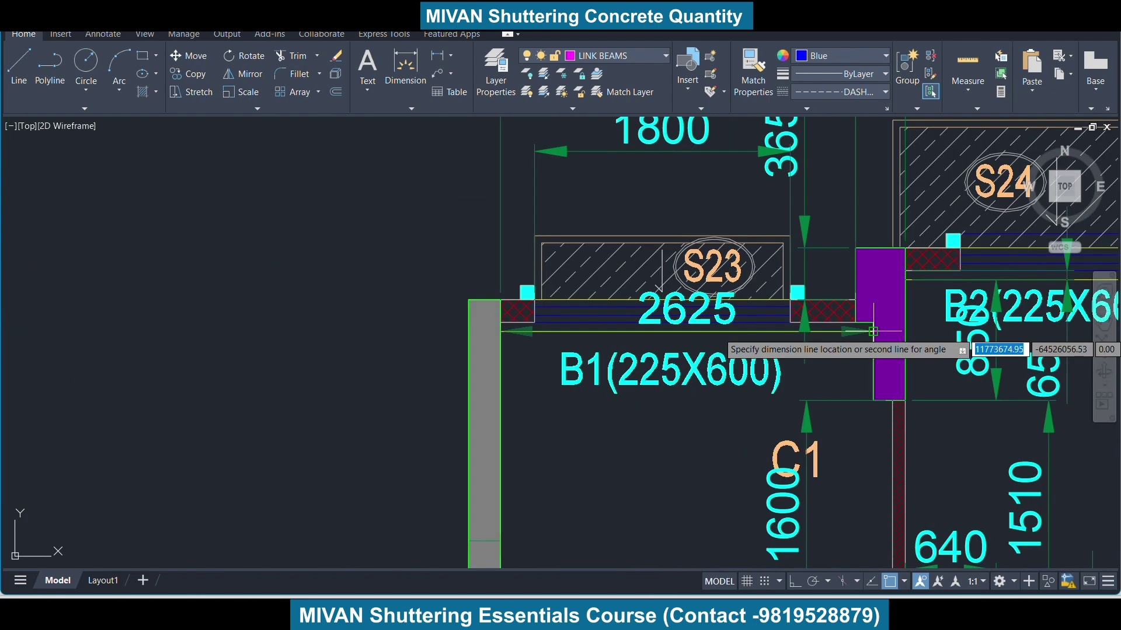
{"action": "left_click", "coordinate": [718, 469]}
{"action": "key", "text": "Return"}
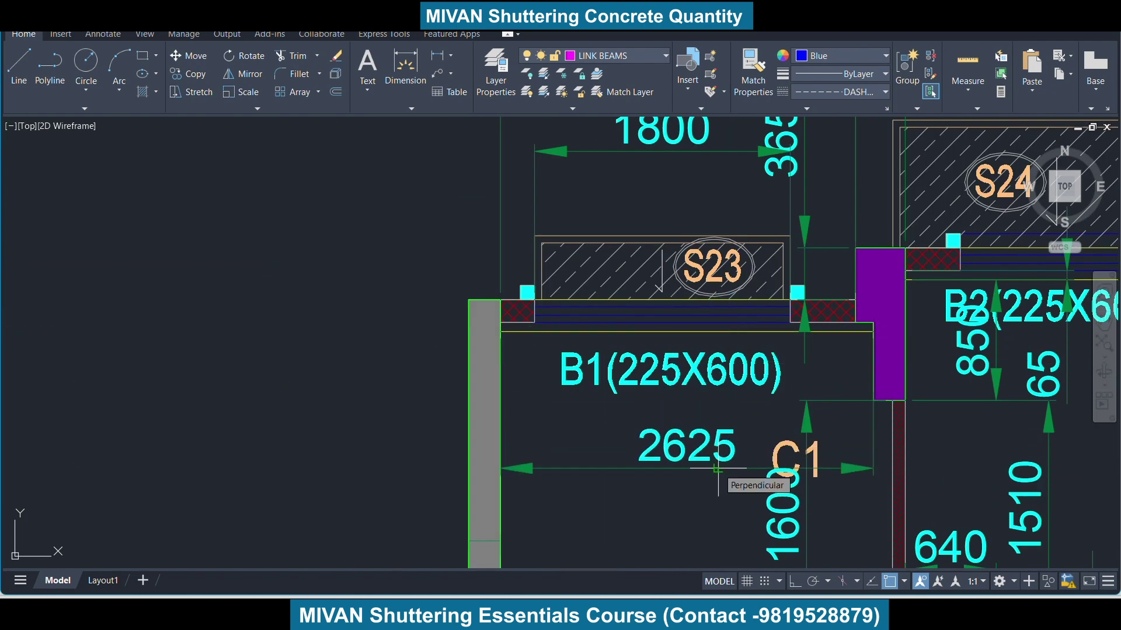
{"action": "key", "text": "alt+Tab"}
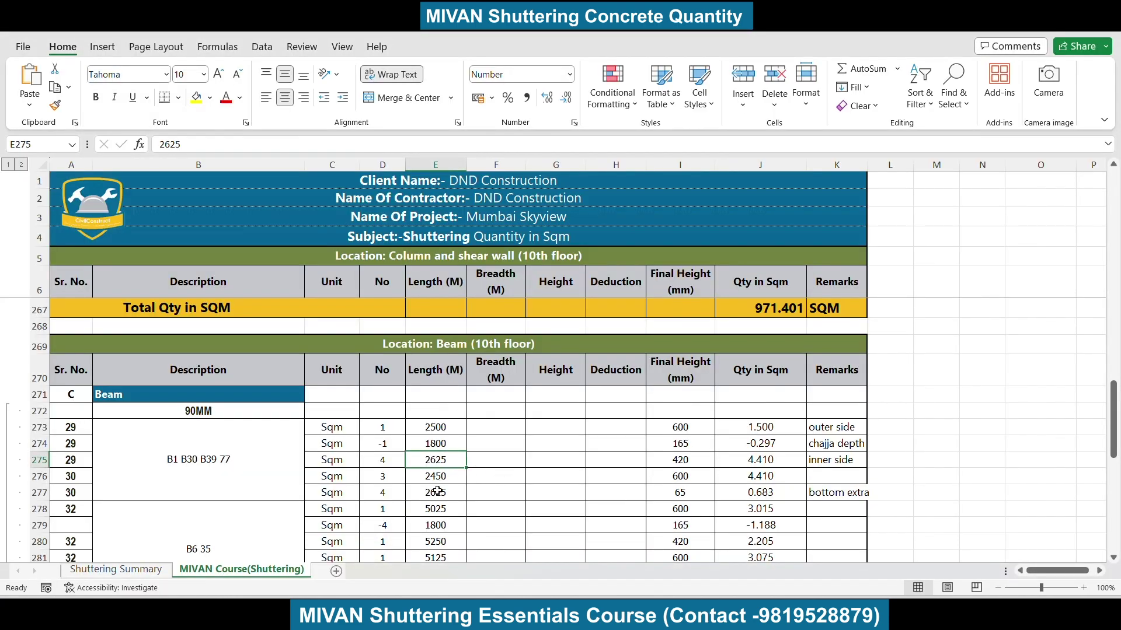
{"action": "key", "text": "alt+Tab"}
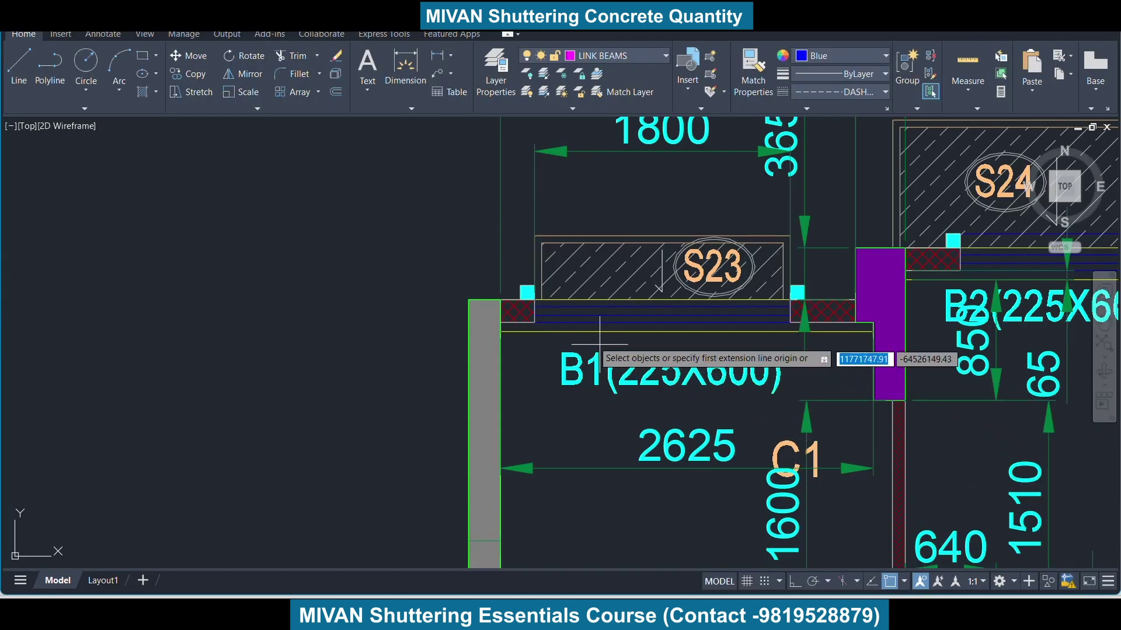
Add vertical 65 depth and 160 height dimensions to the left of the column
{"action": "scroll", "coordinate": [525, 333], "scroll_direction": "up", "scroll_amount": 5}
{"action": "scroll", "coordinate": [544, 345], "scroll_direction": "up", "scroll_amount": 2}
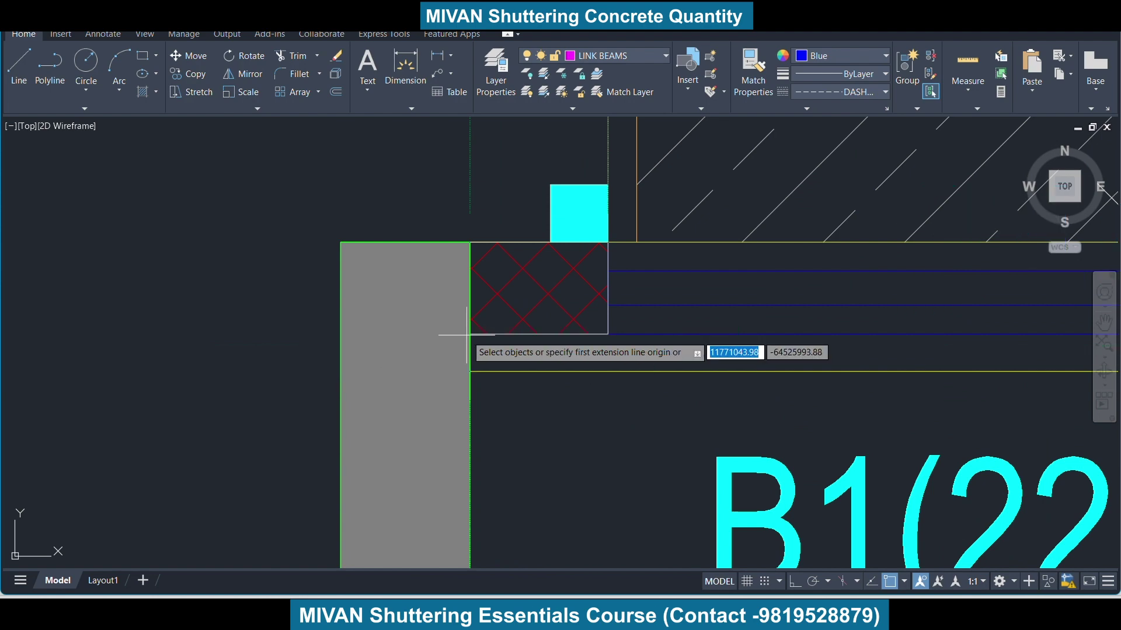
{"action": "left_click", "coordinate": [469, 334]}
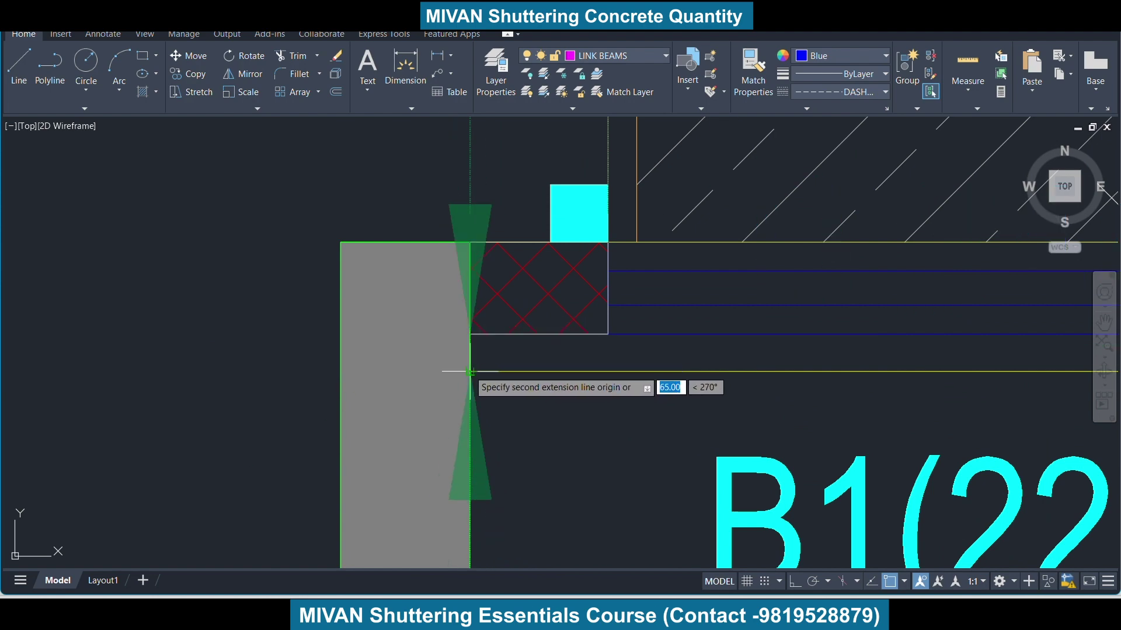
{"action": "left_click", "coordinate": [470, 371]}
{"action": "scroll", "coordinate": [469, 371], "scroll_direction": "down", "scroll_amount": 3}
{"action": "scroll", "coordinate": [470, 371], "scroll_direction": "down", "scroll_amount": 3}
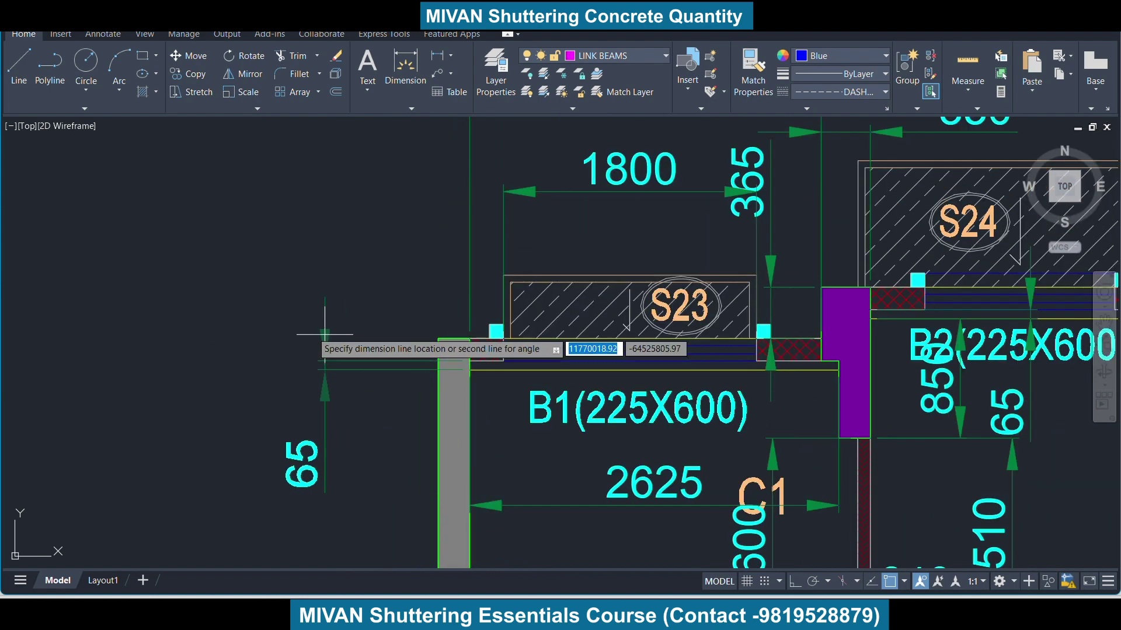
{"action": "left_click", "coordinate": [311, 362]}
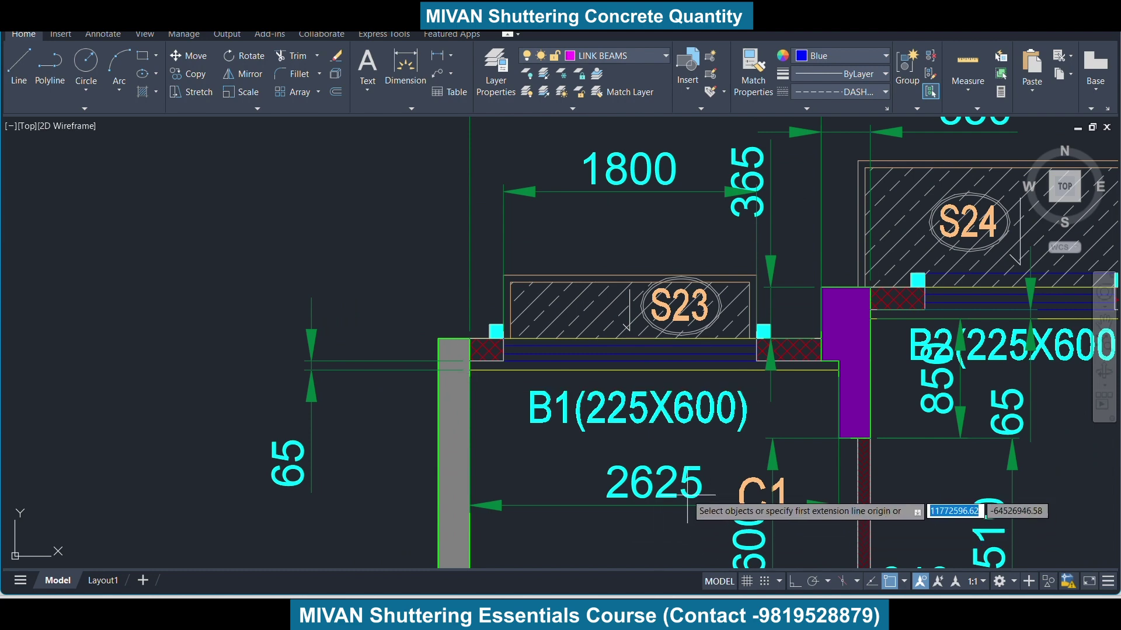
{"action": "scroll", "coordinate": [496, 350], "scroll_direction": "up", "scroll_amount": 2}
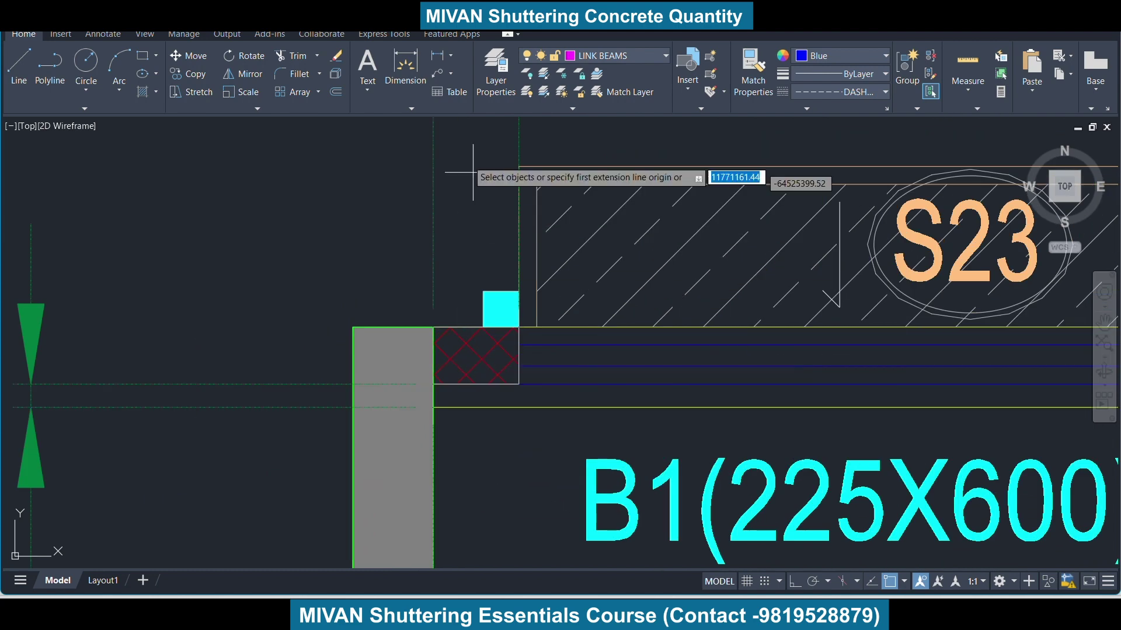
{"action": "scroll", "coordinate": [432, 338], "scroll_direction": "up", "scroll_amount": 2}
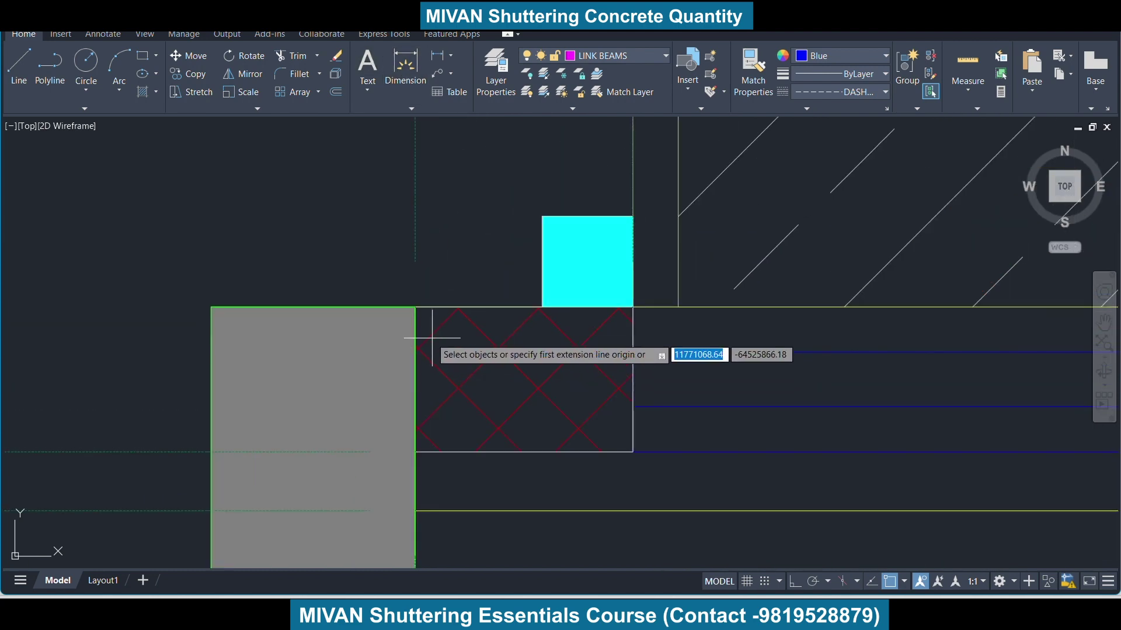
{"action": "left_click", "coordinate": [415, 307]}
{"action": "left_click", "coordinate": [415, 451]}
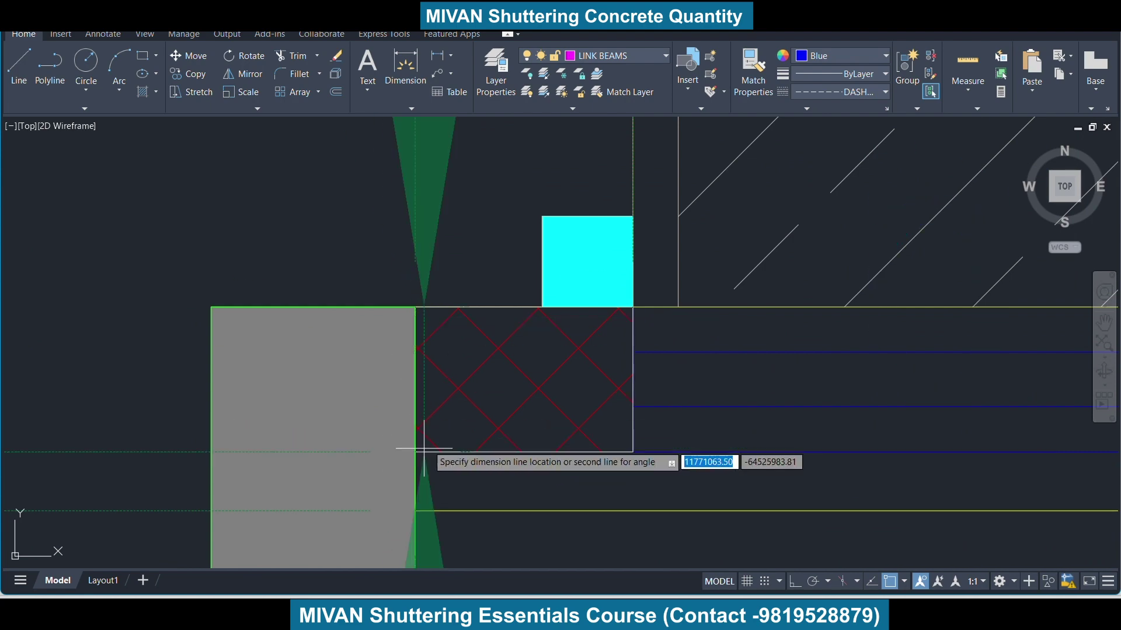
{"action": "scroll", "coordinate": [415, 451], "scroll_direction": "down", "scroll_amount": 3}
{"action": "left_click", "coordinate": [229, 434]}
{"action": "key", "text": "Return"}
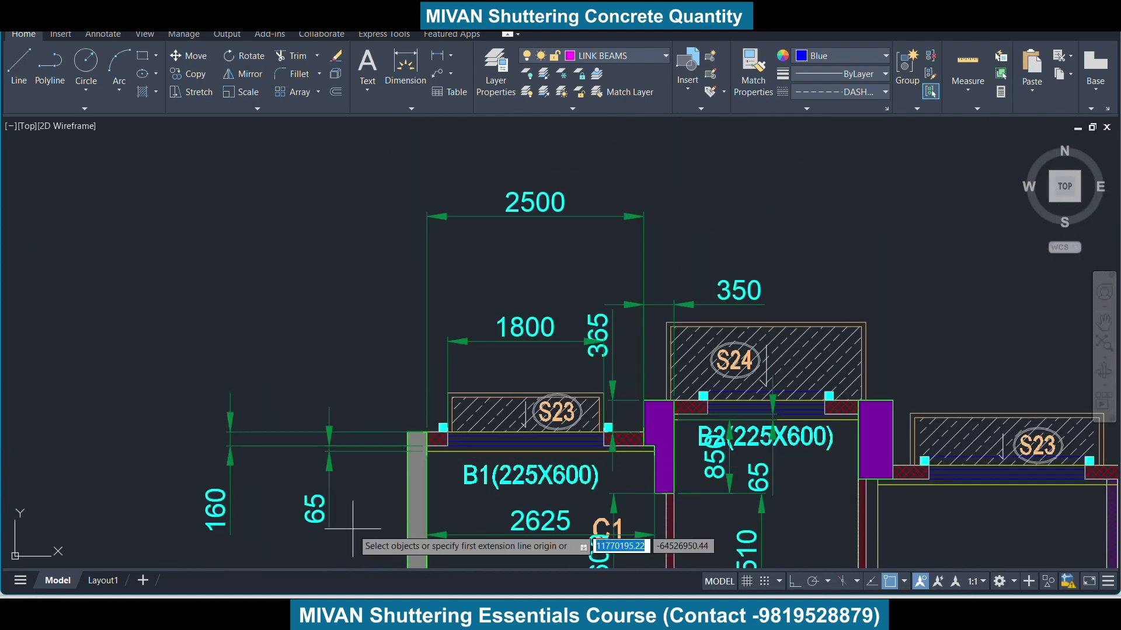
Check row 277's 65 bottom height, 2625 length and bottom extra remark
{"action": "key", "text": "alt+Tab"}
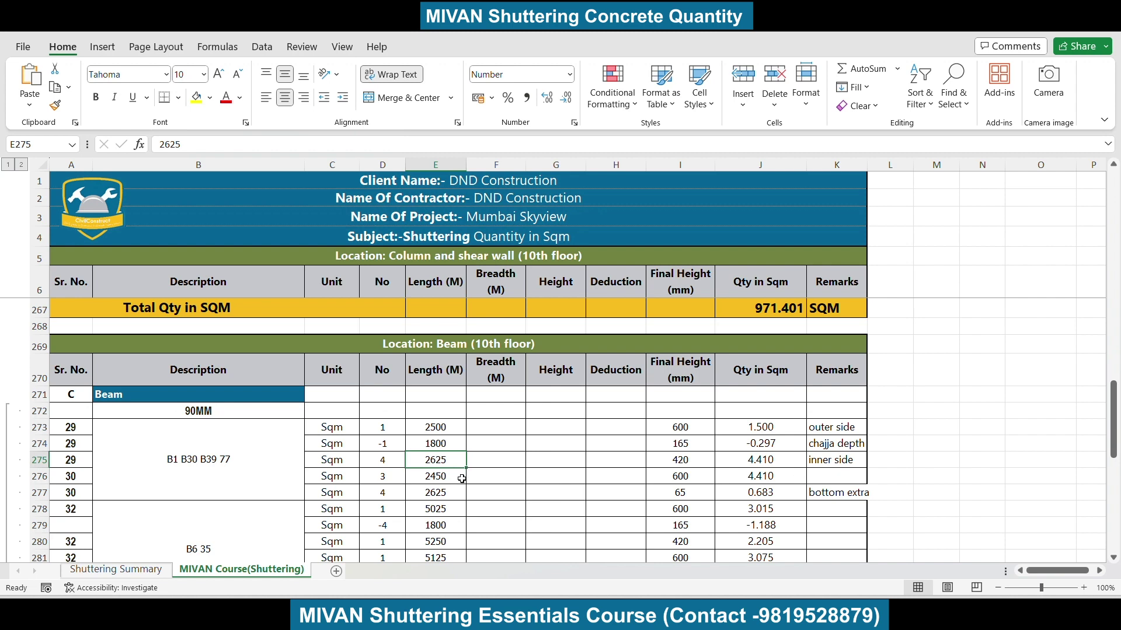
{"action": "left_click", "coordinate": [698, 494]}
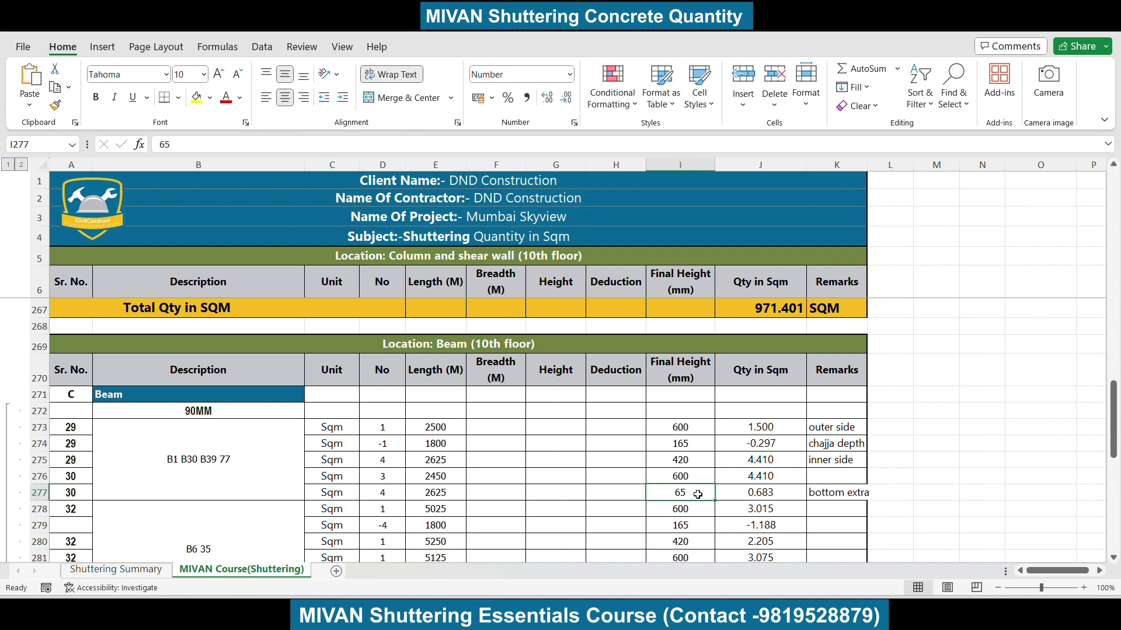
{"action": "left_click", "coordinate": [463, 492]}
{"action": "left_click", "coordinate": [820, 493]}
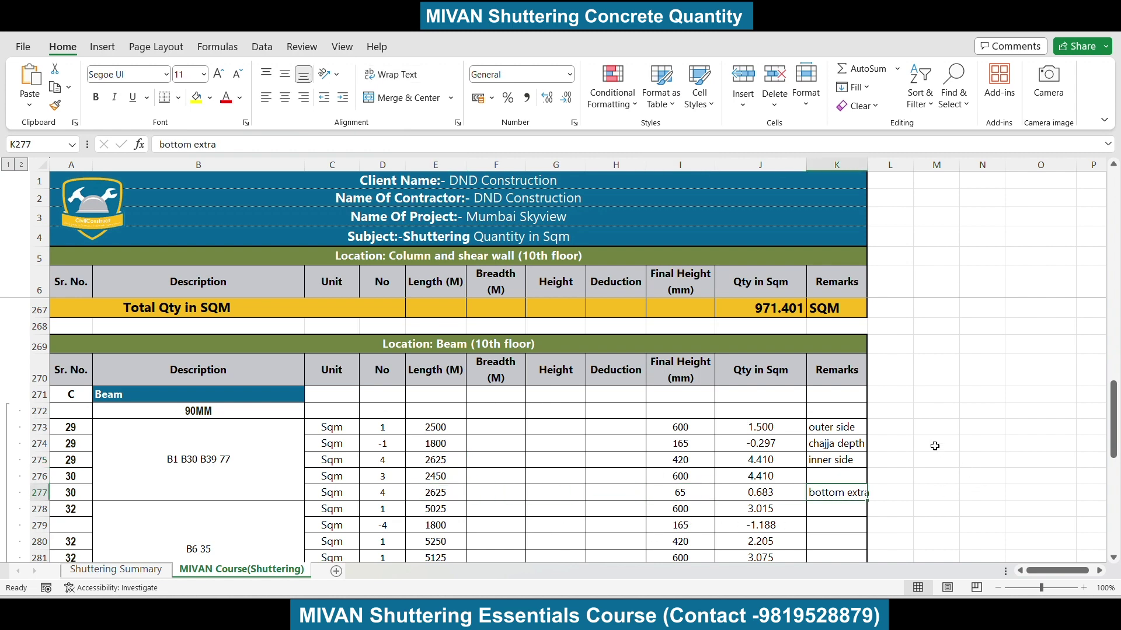
{"action": "scroll", "coordinate": [685, 327], "scroll_direction": "down", "scroll_amount": 2}
{"action": "scroll", "coordinate": [580, 438], "scroll_direction": "up", "scroll_amount": 2}
Collapse the beam rows to their total and check the formula giving 159.361
{"action": "scroll", "coordinate": [580, 437], "scroll_direction": "down", "scroll_amount": 3}
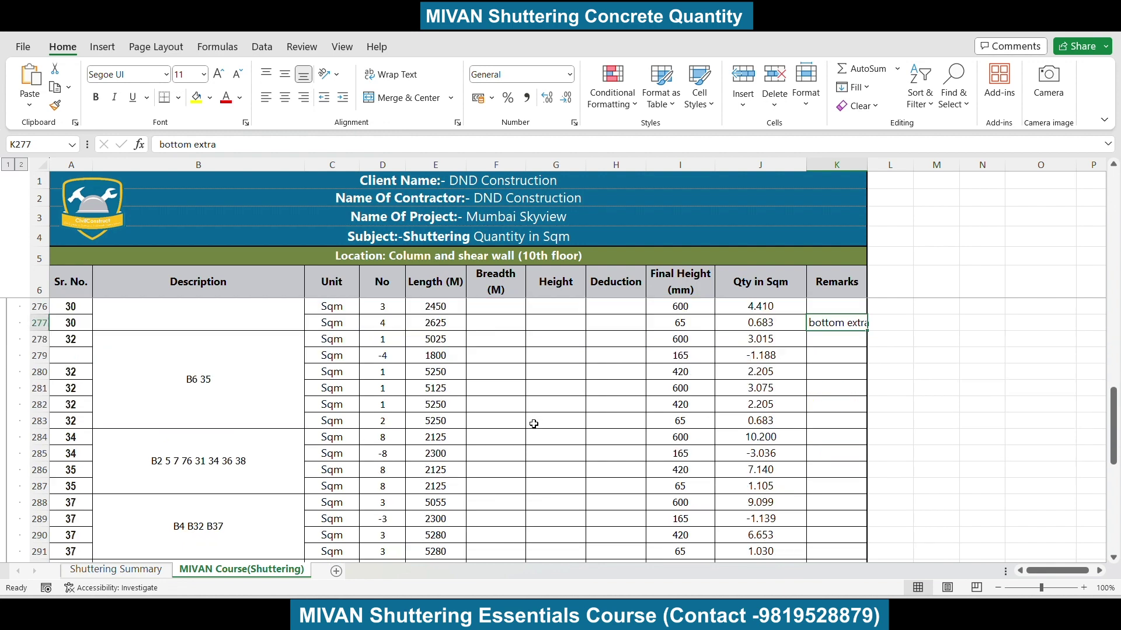
{"action": "scroll", "coordinate": [532, 422], "scroll_direction": "down", "scroll_amount": 3}
{"action": "scroll", "coordinate": [198, 359], "scroll_direction": "down", "scroll_amount": 4}
{"action": "scroll", "coordinate": [82, 348], "scroll_direction": "down", "scroll_amount": 3}
{"action": "scroll", "coordinate": [64, 361], "scroll_direction": "down", "scroll_amount": 5}
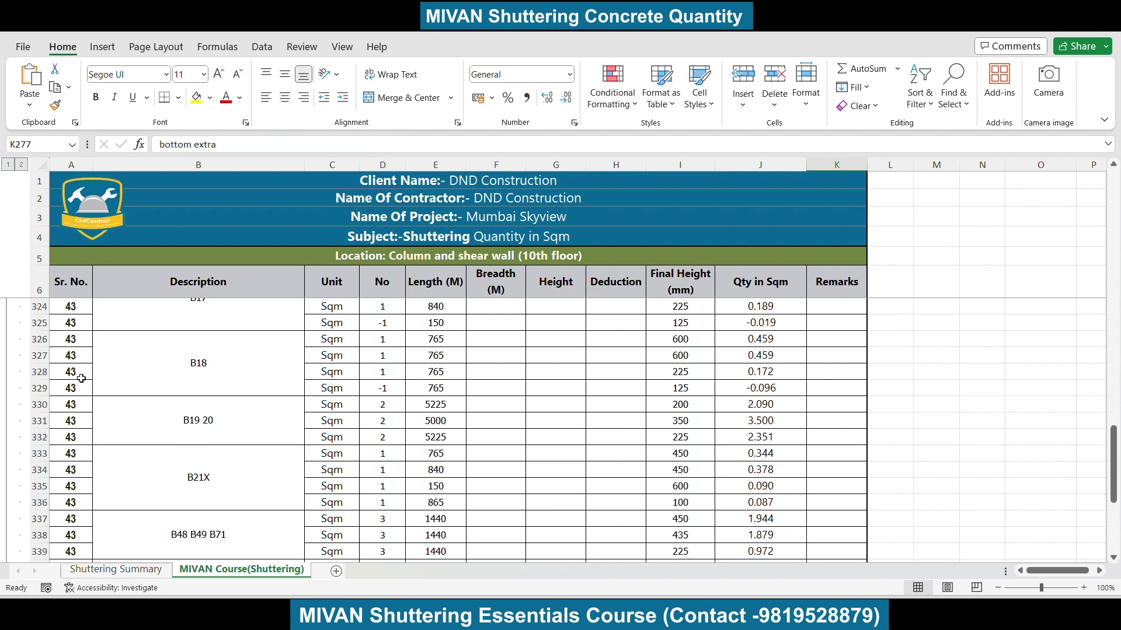
{"action": "scroll", "coordinate": [58, 370], "scroll_direction": "down", "scroll_amount": 4}
{"action": "scroll", "coordinate": [54, 376], "scroll_direction": "down", "scroll_amount": 5}
{"action": "scroll", "coordinate": [50, 380], "scroll_direction": "down", "scroll_amount": 4}
{"action": "scroll", "coordinate": [35, 421], "scroll_direction": "down", "scroll_amount": 5}
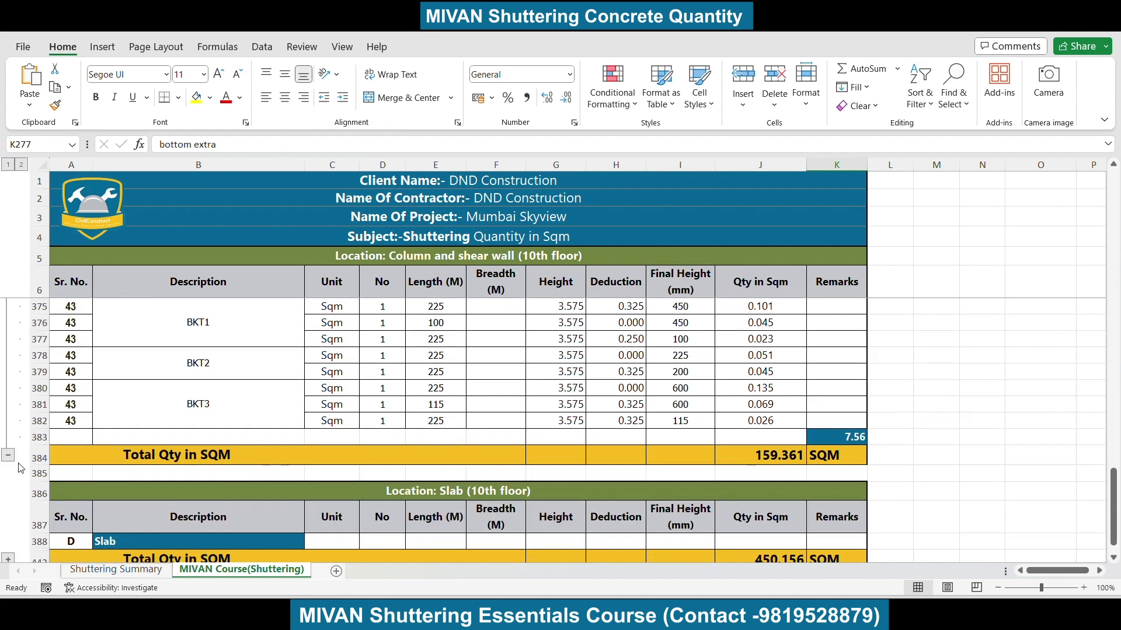
{"action": "left_click", "coordinate": [9, 456]}
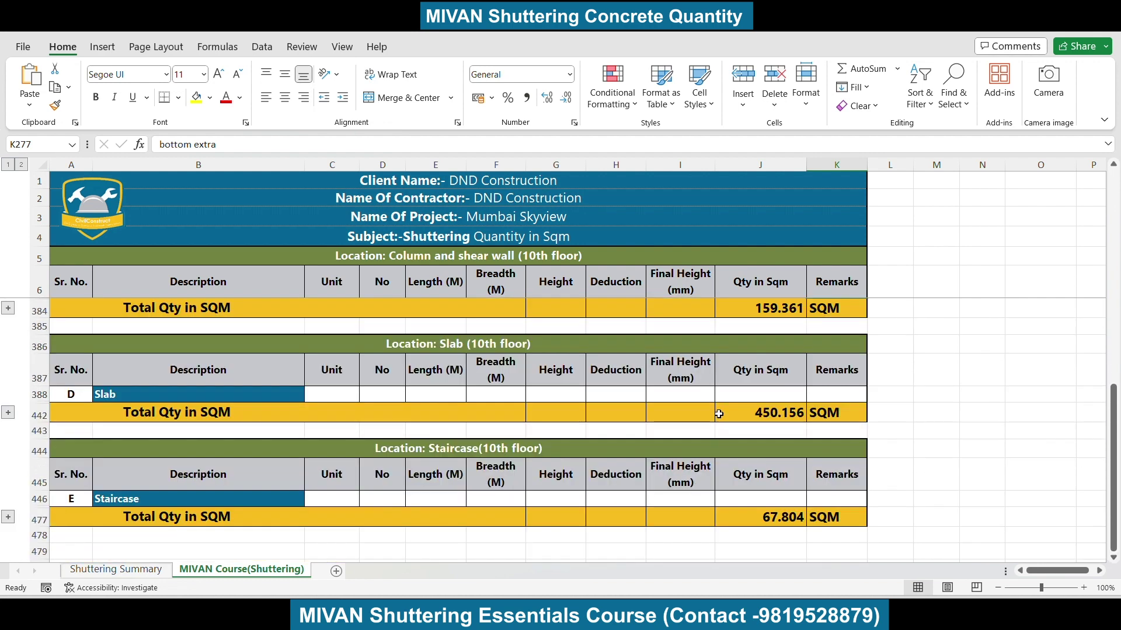
{"action": "scroll", "coordinate": [761, 435], "scroll_direction": "up", "scroll_amount": 1}
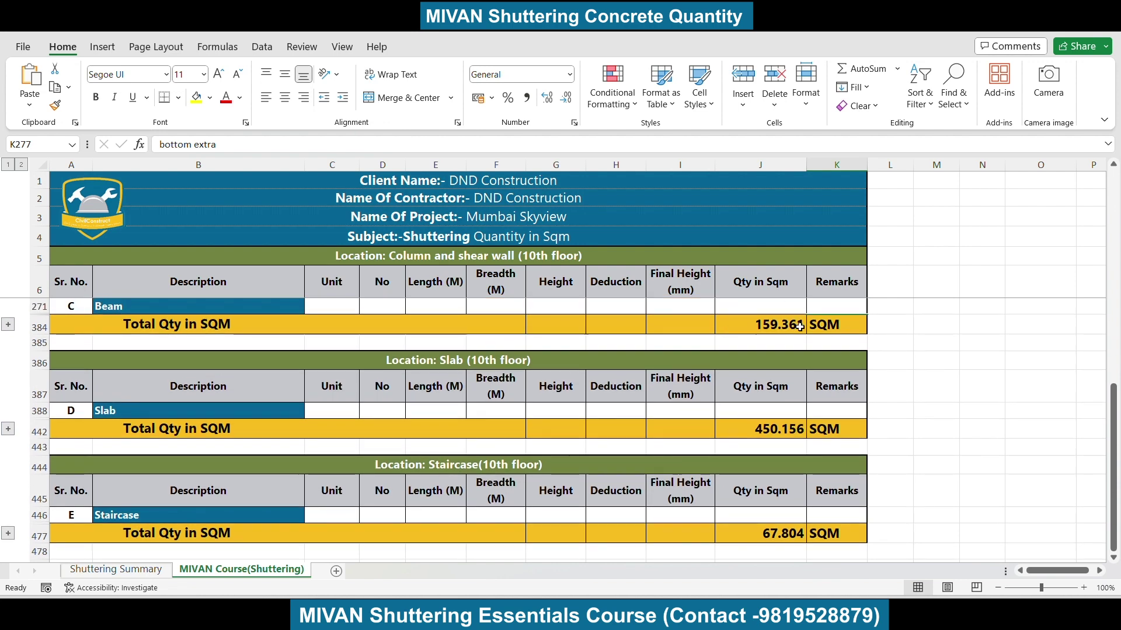
{"action": "left_click", "coordinate": [800, 327]}
On the Shuttering Summary sheet, check Beam, Slab (J442) and Staircase (J477) links
{"action": "scroll", "coordinate": [782, 330], "scroll_direction": "up", "scroll_amount": 3}
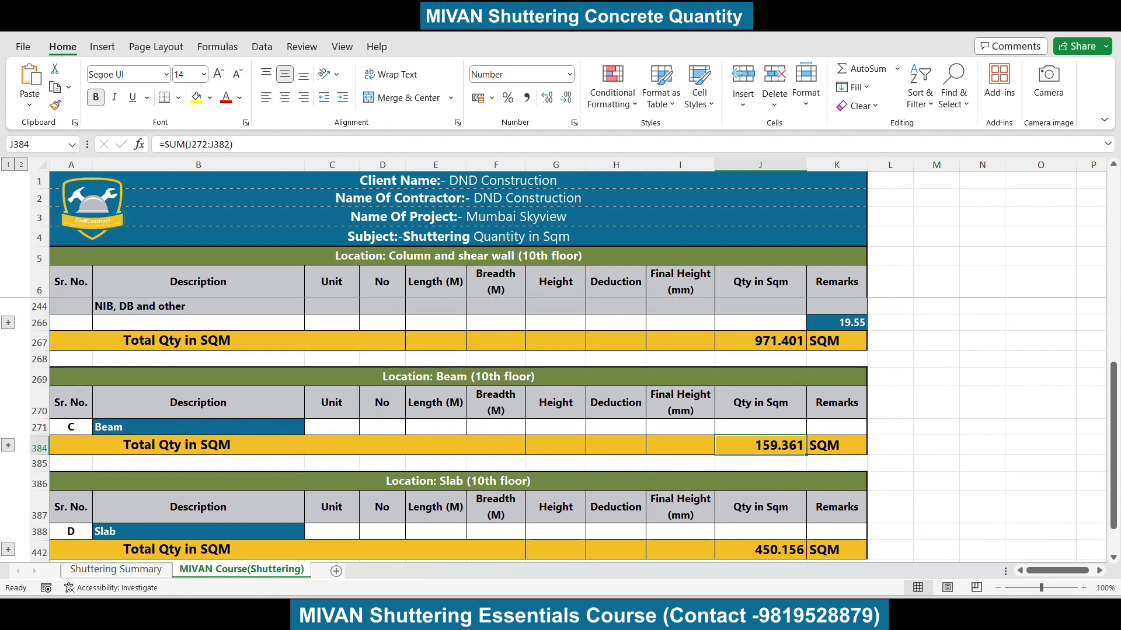
{"action": "left_click", "coordinate": [151, 572]}
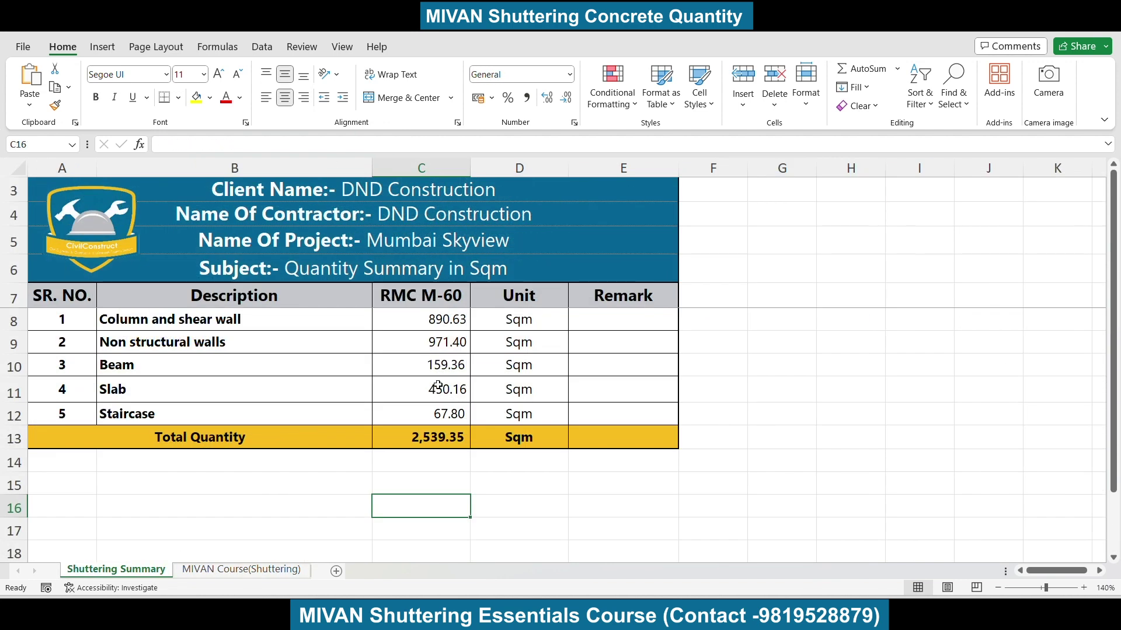
{"action": "left_click", "coordinate": [441, 365]}
{"action": "left_click", "coordinate": [437, 389]}
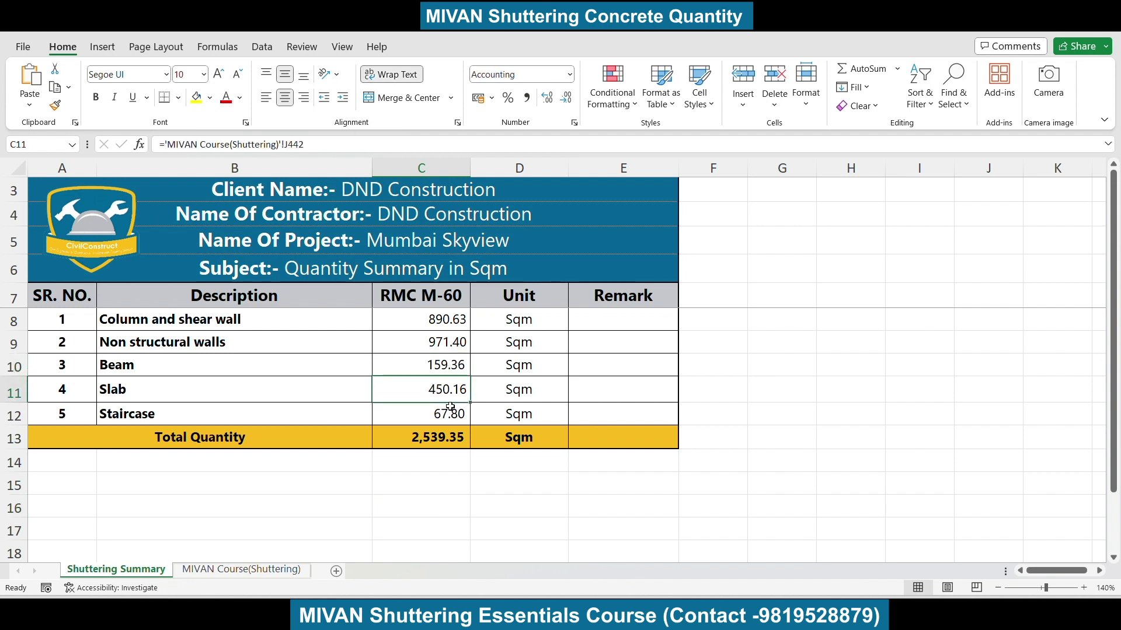
{"action": "left_click", "coordinate": [450, 406]}
{"action": "left_click", "coordinate": [445, 388]}
{"action": "left_click", "coordinate": [461, 414]}
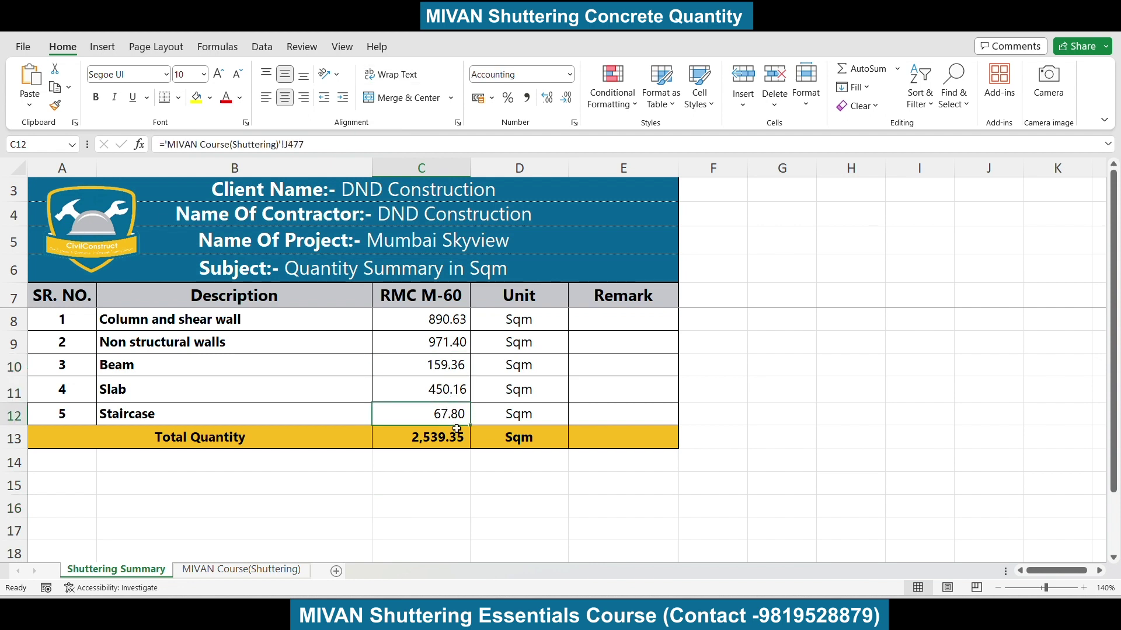
Copy the flat slab room outline and paste it clear of the plan
{"action": "left_click", "coordinate": [298, 526]}
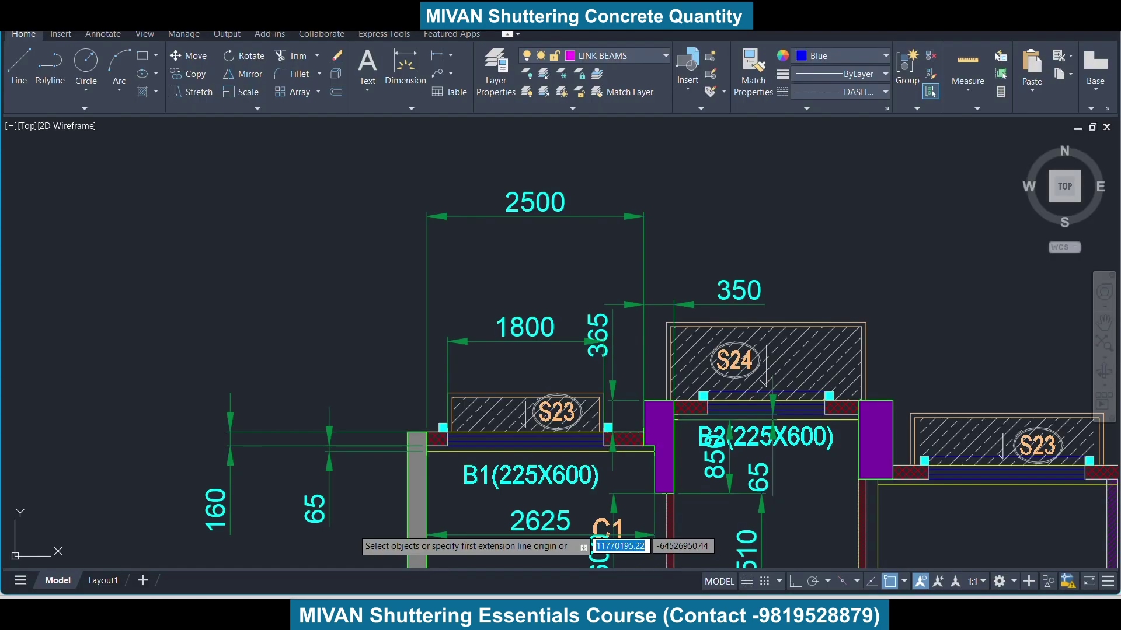
{"action": "scroll", "coordinate": [598, 305], "scroll_direction": "down", "scroll_amount": 3}
{"action": "scroll", "coordinate": [598, 304], "scroll_direction": "down", "scroll_amount": 2}
{"action": "scroll", "coordinate": [598, 305], "scroll_direction": "down", "scroll_amount": 2}
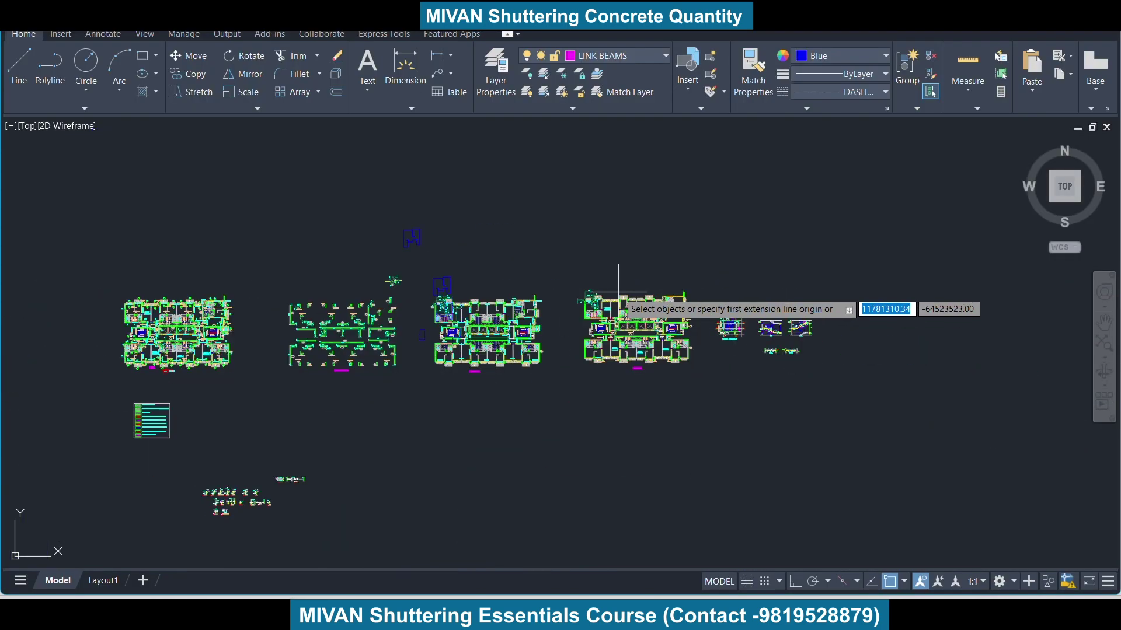
{"action": "scroll", "coordinate": [500, 337], "scroll_direction": "up", "scroll_amount": 8}
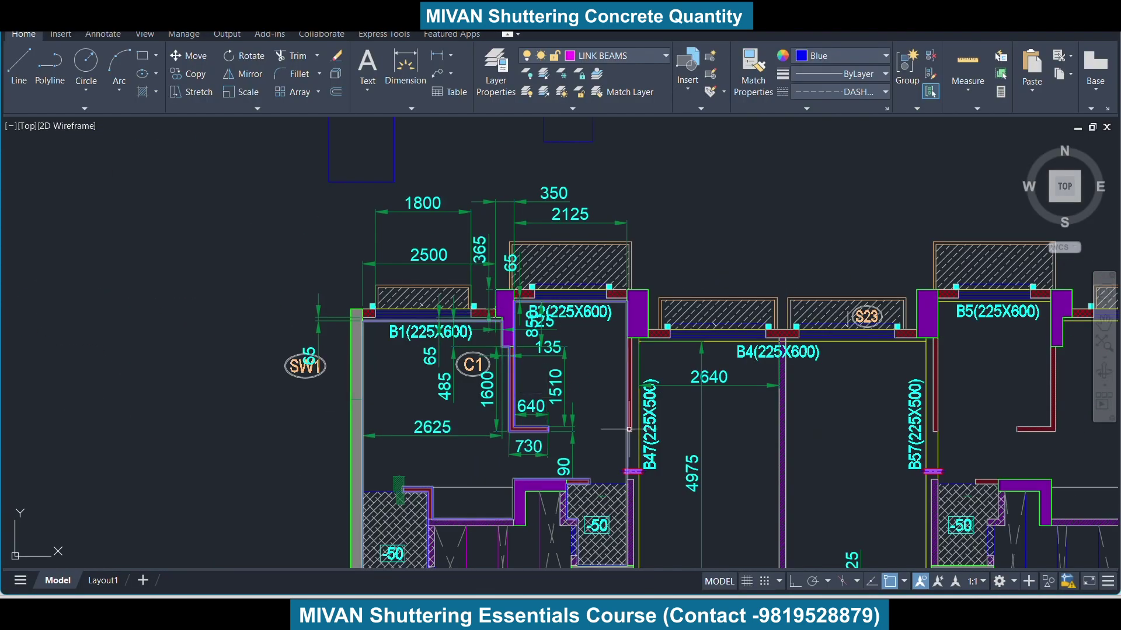
{"action": "left_click", "coordinate": [628, 446]}
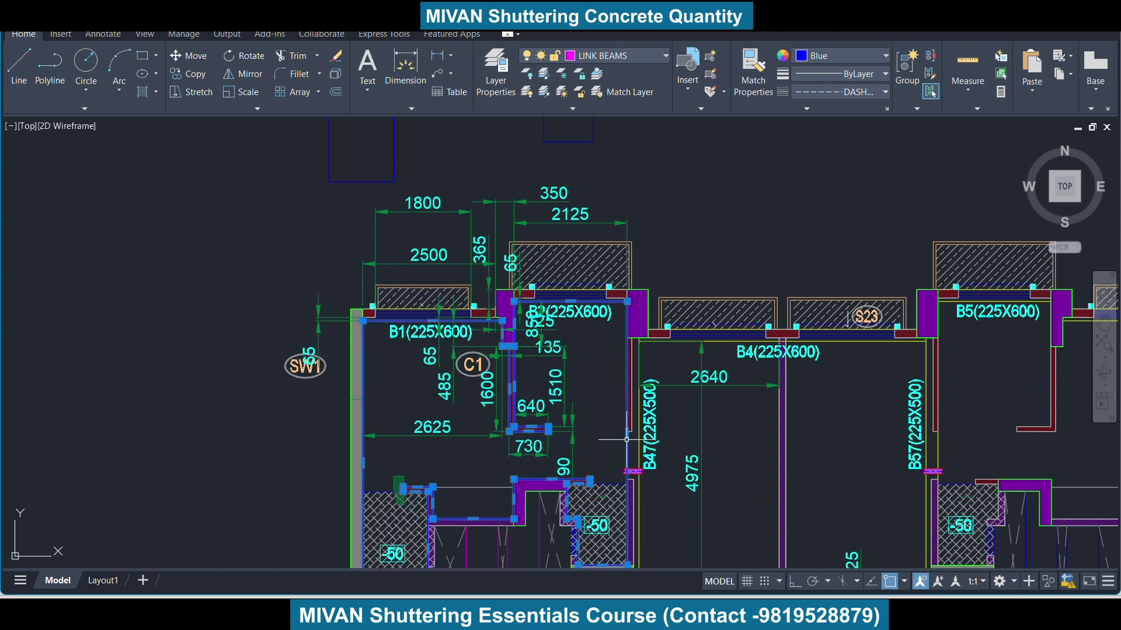
{"action": "key", "text": "ctrl+c"}
{"action": "key", "text": "ctrl+v"}
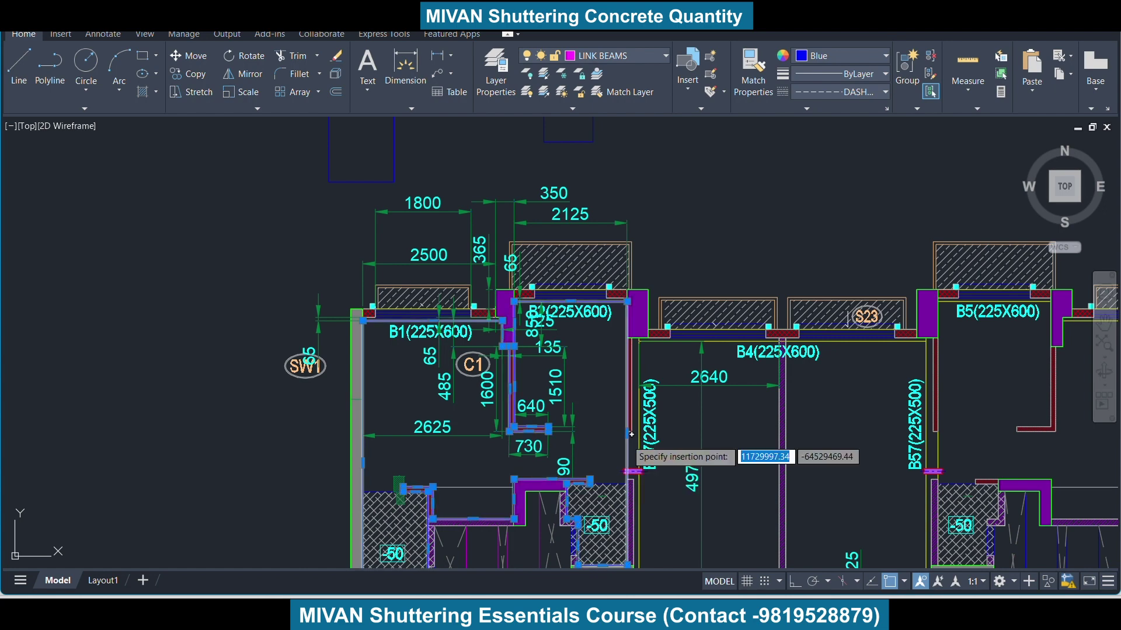
{"action": "scroll", "coordinate": [627, 439], "scroll_direction": "down", "scroll_amount": 5}
{"action": "left_click", "coordinate": [689, 306]}
Read the pasted outline's area of 20960215.65 in Properties, then deselect it
{"action": "scroll", "coordinate": [719, 260], "scroll_direction": "up", "scroll_amount": 3}
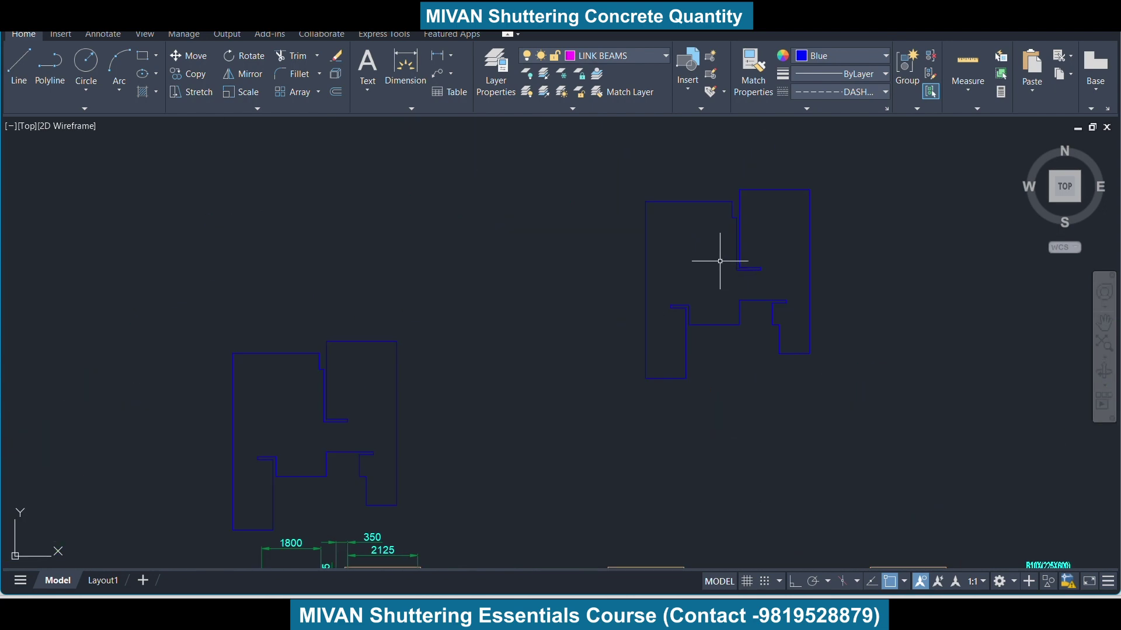
{"action": "left_click", "coordinate": [720, 202]}
{"action": "right_click", "coordinate": [722, 204]}
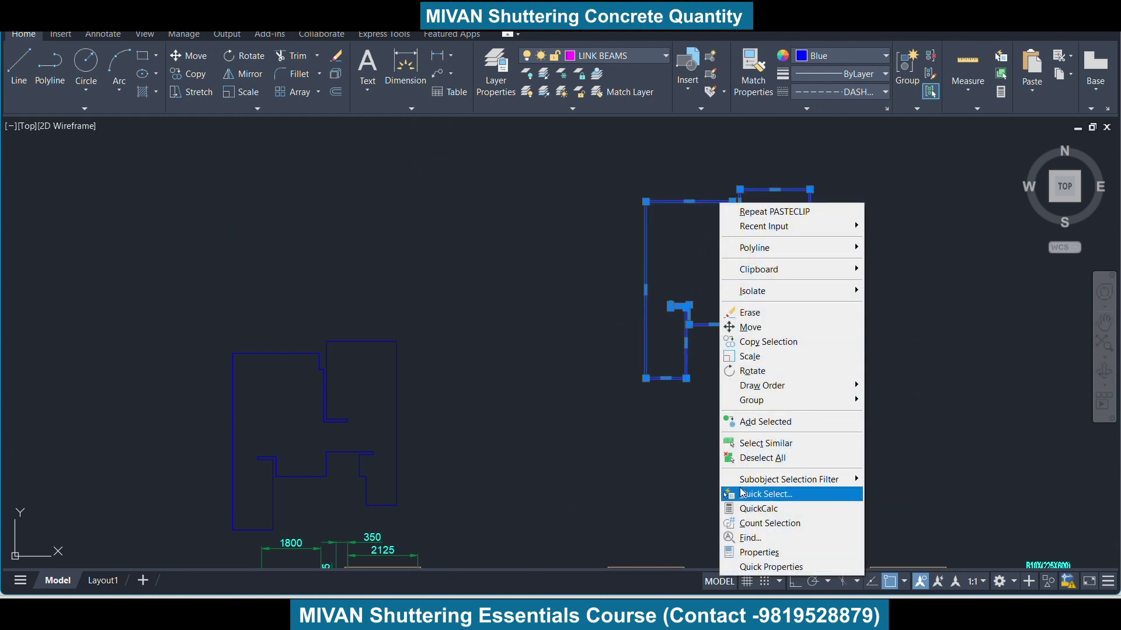
{"action": "left_click", "coordinate": [756, 550]}
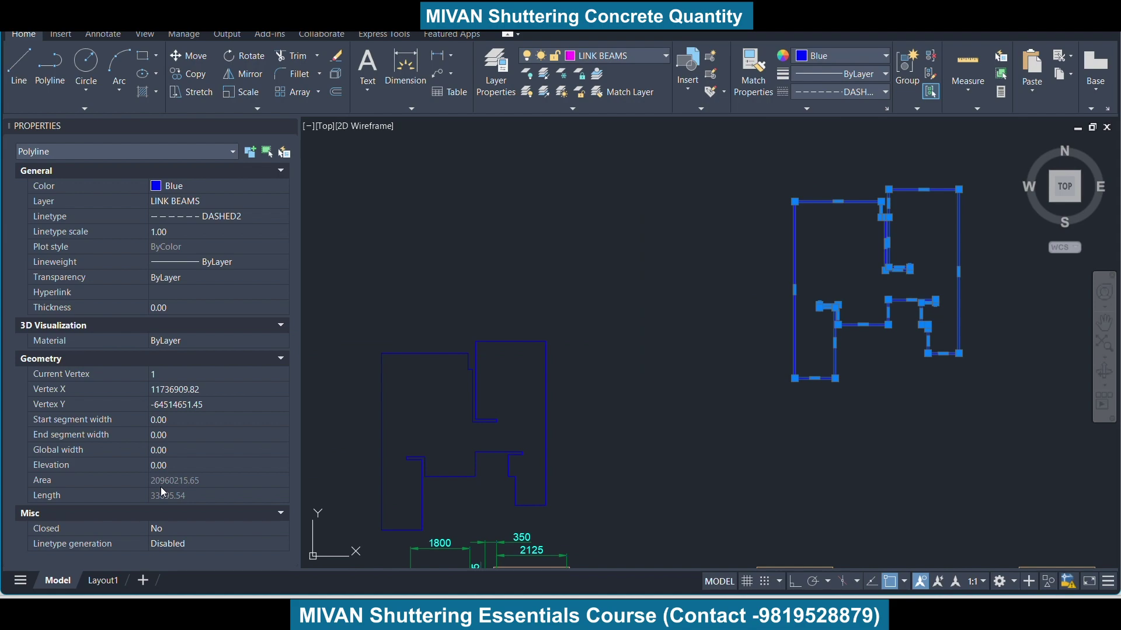
{"action": "key", "text": "Escape"}
{"action": "scroll", "coordinate": [777, 236], "scroll_direction": "down", "scroll_amount": 5}
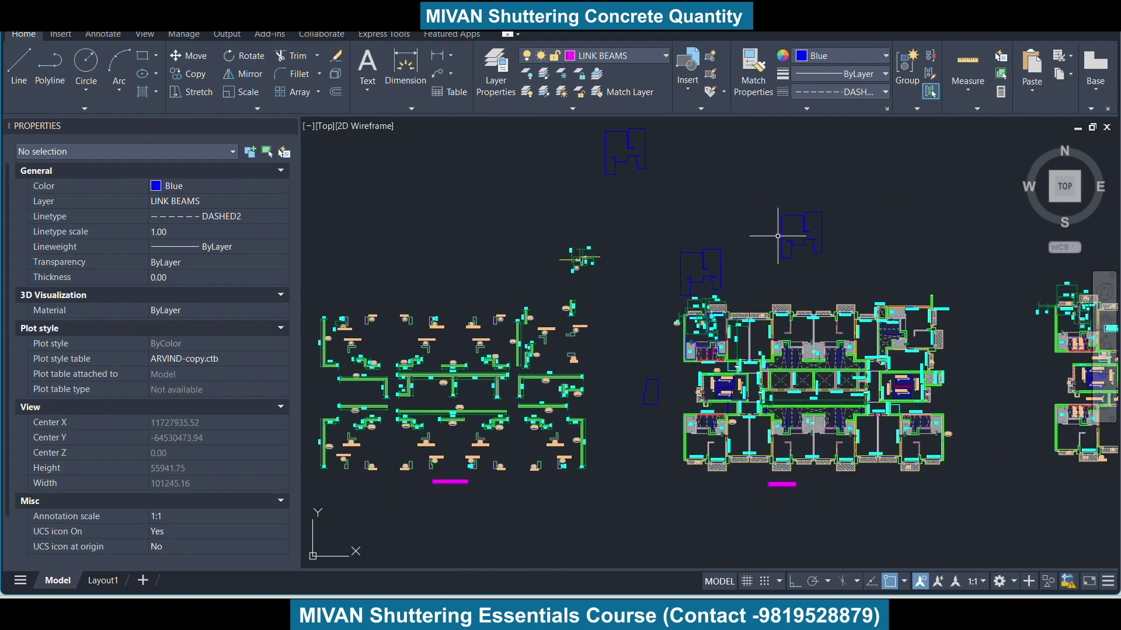
{"action": "scroll", "coordinate": [777, 235], "scroll_direction": "up", "scroll_amount": 2}
{"action": "scroll", "coordinate": [777, 236], "scroll_direction": "down", "scroll_amount": 3}
{"action": "scroll", "coordinate": [777, 236], "scroll_direction": "down", "scroll_amount": 3}
{"action": "scroll", "coordinate": [778, 235], "scroll_direction": "up", "scroll_amount": 2}
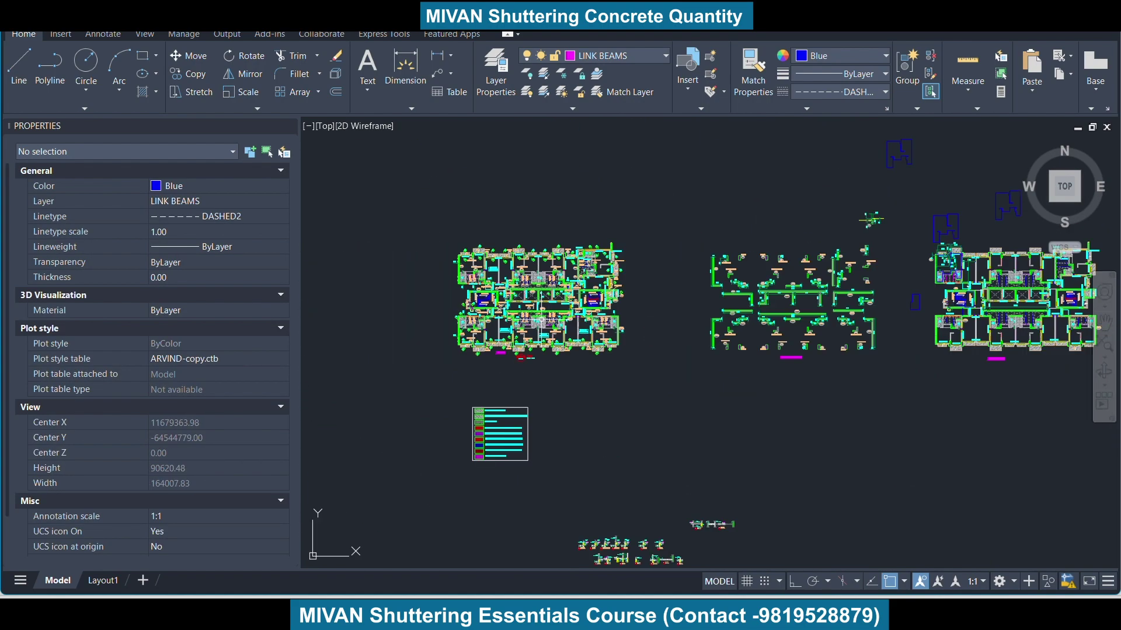
{"action": "scroll", "coordinate": [508, 320], "scroll_direction": "up", "scroll_amount": 8}
{"action": "scroll", "coordinate": [509, 320], "scroll_direction": "up", "scroll_amount": 3}
{"action": "scroll", "coordinate": [509, 320], "scroll_direction": "down", "scroll_amount": 4}
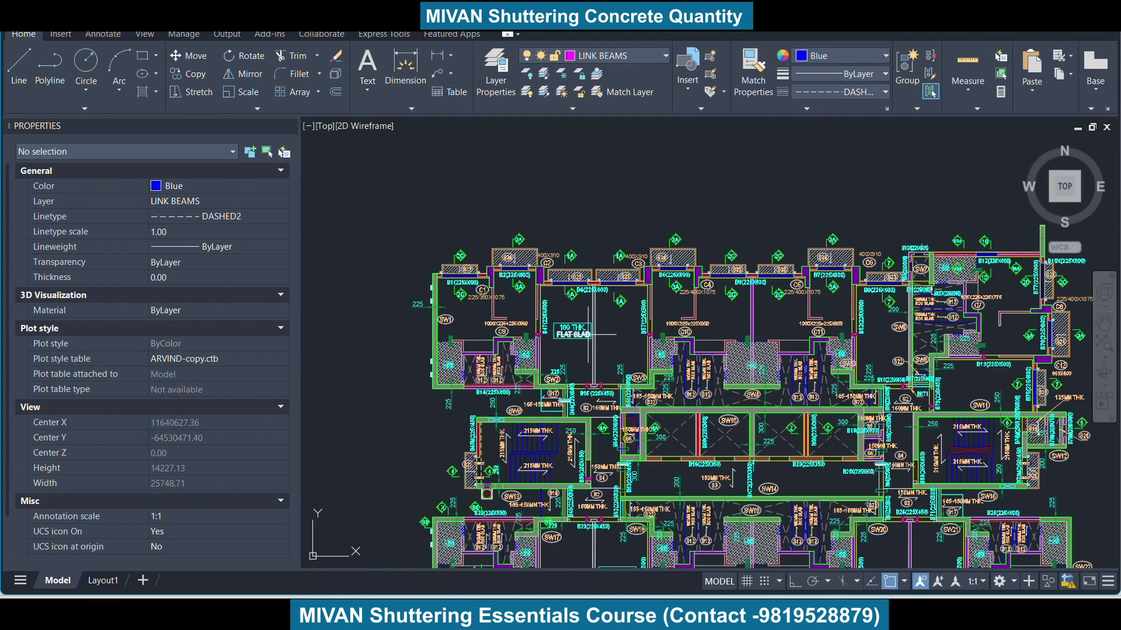
{"action": "scroll", "coordinate": [509, 320], "scroll_direction": "up", "scroll_amount": 2}
{"action": "scroll", "coordinate": [739, 336], "scroll_direction": "up", "scroll_amount": 2}
{"action": "scroll", "coordinate": [739, 335], "scroll_direction": "down", "scroll_amount": 2}
{"action": "scroll", "coordinate": [738, 335], "scroll_direction": "down", "scroll_amount": 3}
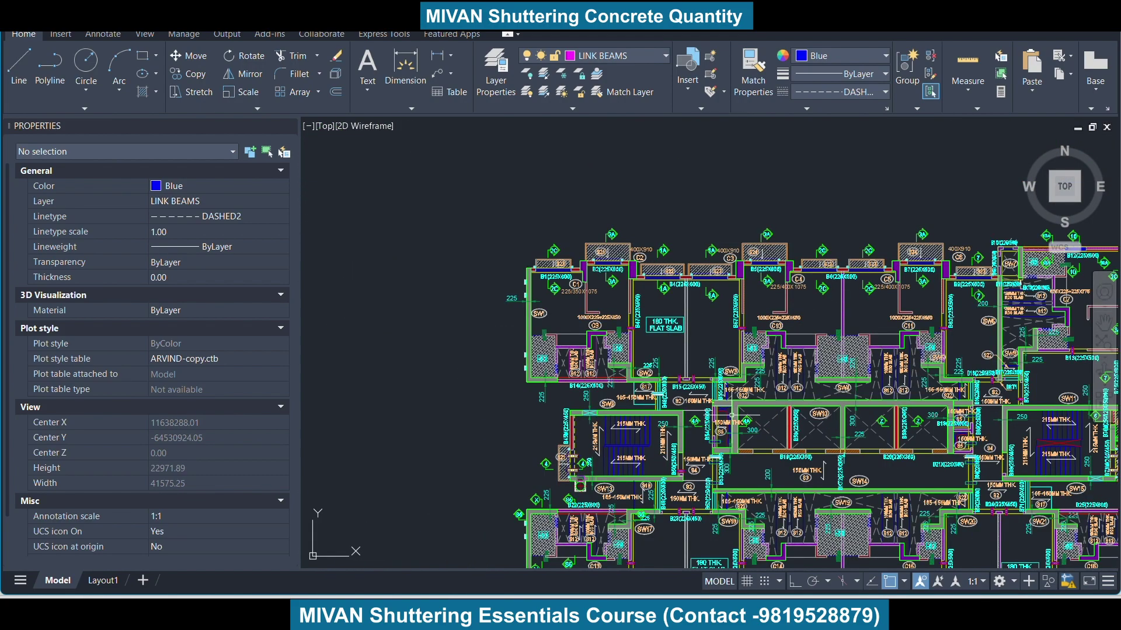
{"action": "scroll", "coordinate": [578, 301], "scroll_direction": "up", "scroll_amount": 5}
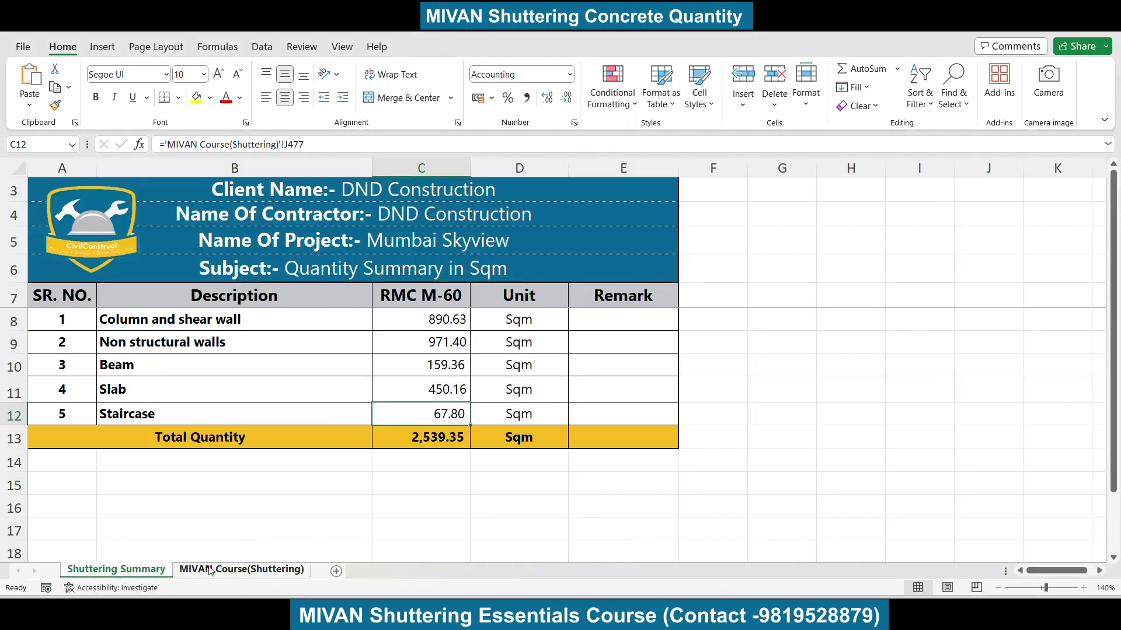
Open the MIVAN Course(Shuttering) sheet and expand the Slab section's detail rows
{"action": "left_click", "coordinate": [241, 569]}
{"action": "scroll", "coordinate": [50, 509], "scroll_direction": "down", "scroll_amount": 1}
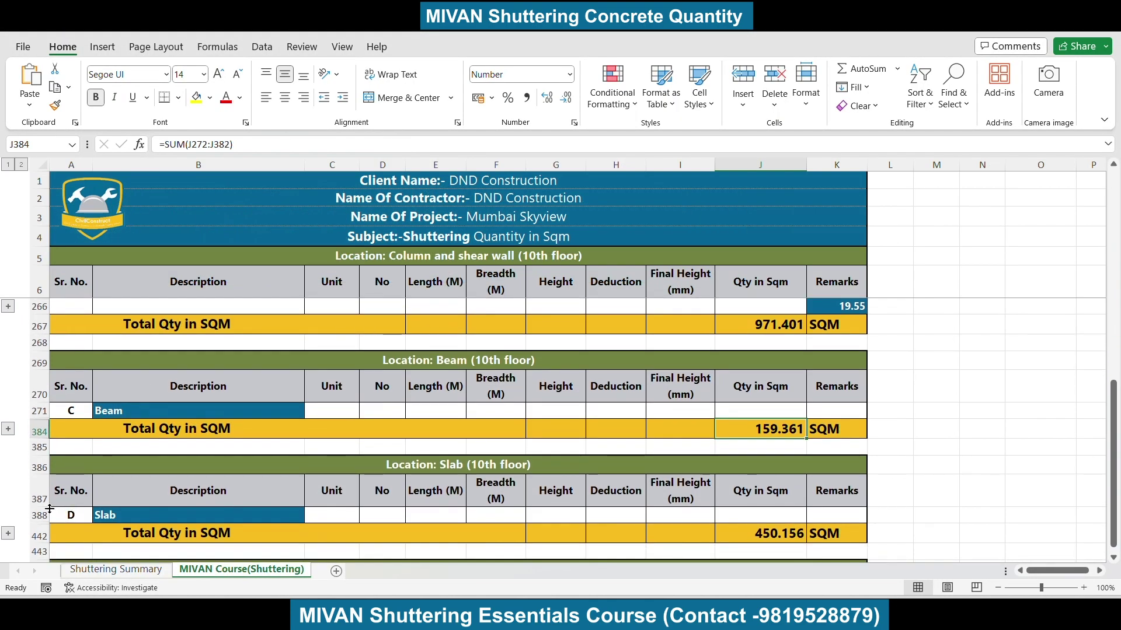
{"action": "left_click", "coordinate": [9, 535]}
{"action": "scroll", "coordinate": [268, 388], "scroll_direction": "down", "scroll_amount": 3}
{"action": "scroll", "coordinate": [268, 388], "scroll_direction": "up", "scroll_amount": 8}
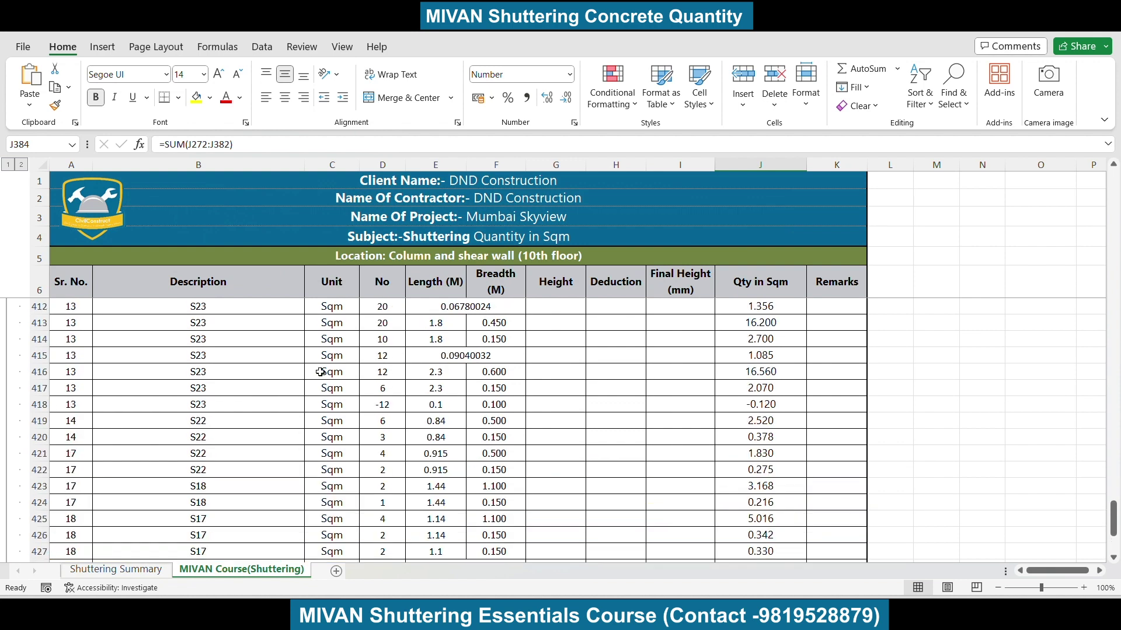
{"action": "scroll", "coordinate": [325, 365], "scroll_direction": "up", "scroll_amount": 5}
{"action": "scroll", "coordinate": [320, 371], "scroll_direction": "up", "scroll_amount": 4}
Check the FLAT SLAB rows 389-390 (deduction 0.705 × 0.09) and the HALL entry (8 × 4.975 × 2.64)
{"action": "left_click", "coordinate": [492, 396]}
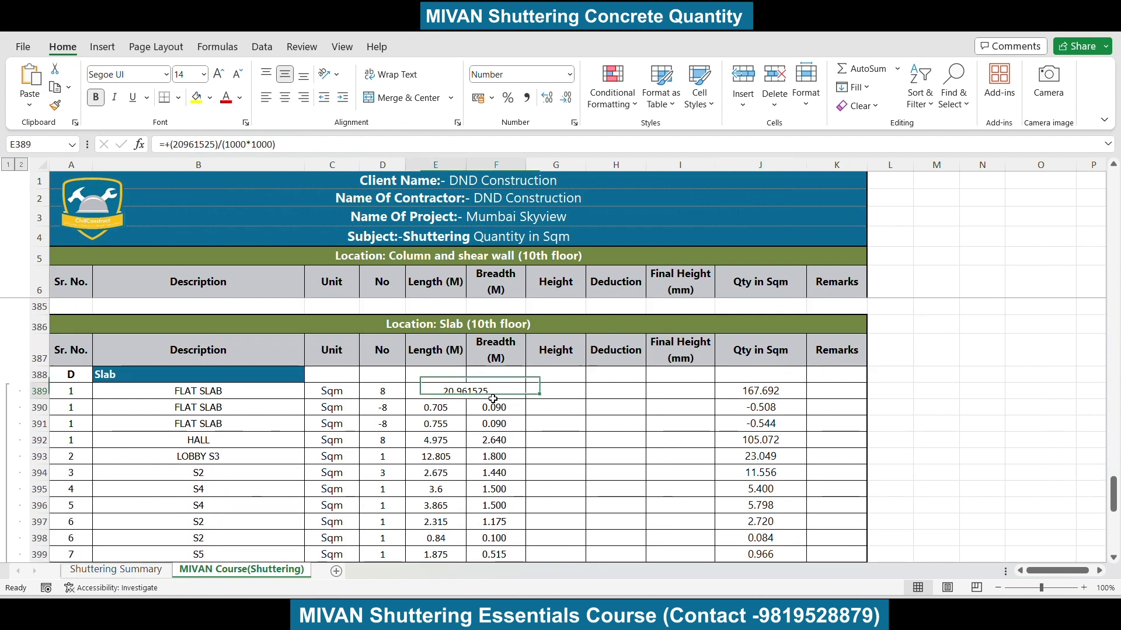
{"action": "left_click", "coordinate": [770, 390]}
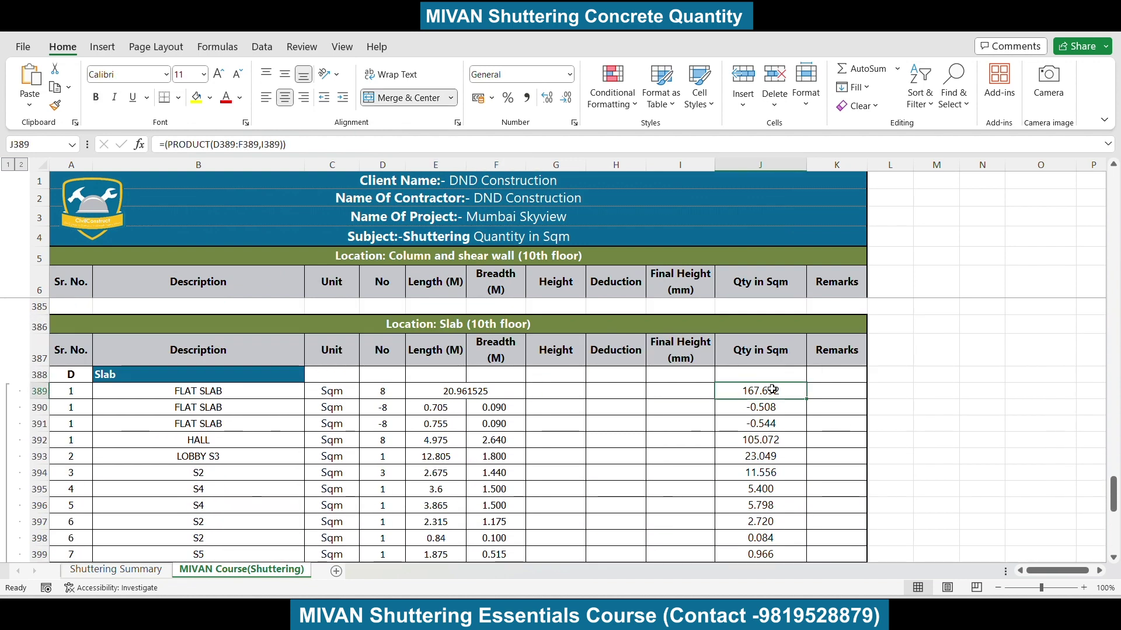
{"action": "left_click", "coordinate": [460, 407]}
{"action": "left_click", "coordinate": [487, 409]}
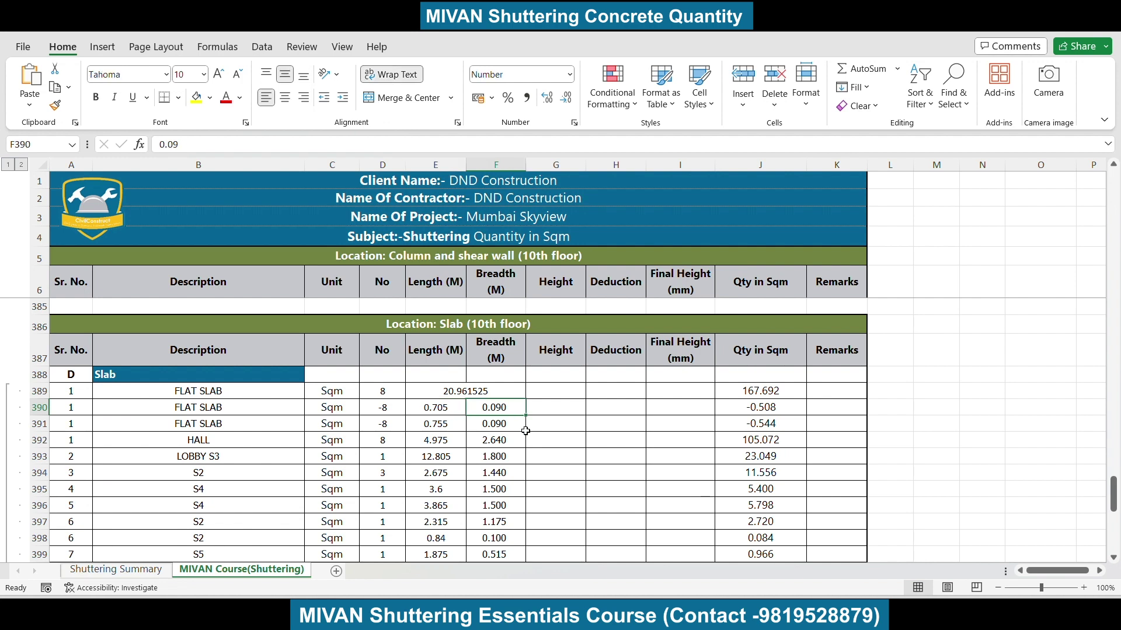
{"action": "left_click", "coordinate": [775, 405]}
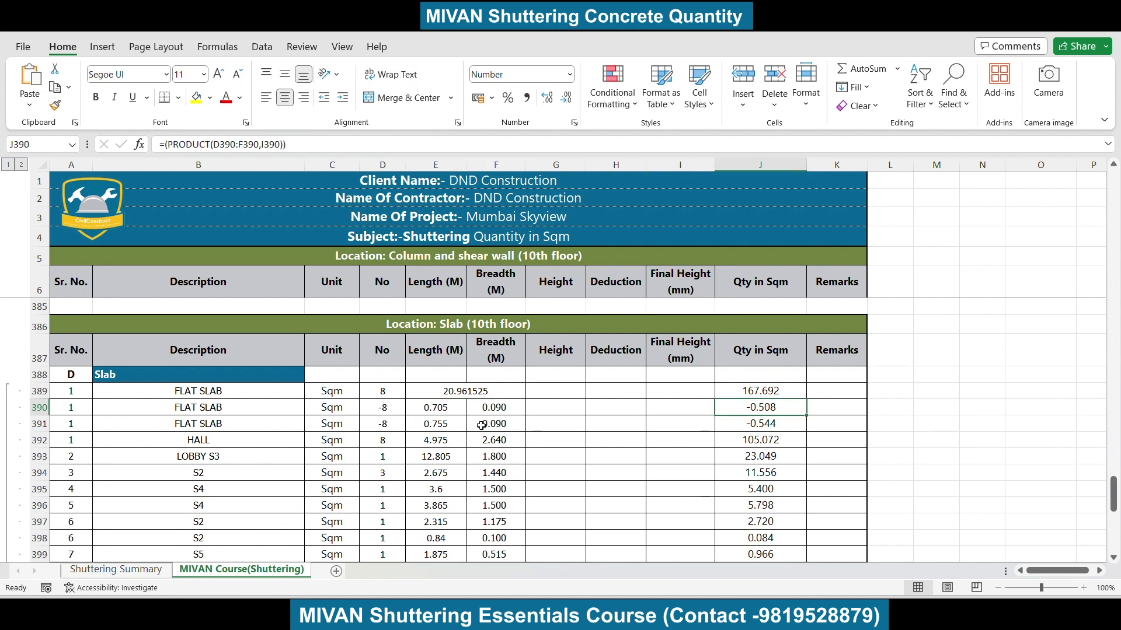
{"action": "left_click", "coordinate": [381, 439]}
{"action": "left_click", "coordinate": [426, 444]}
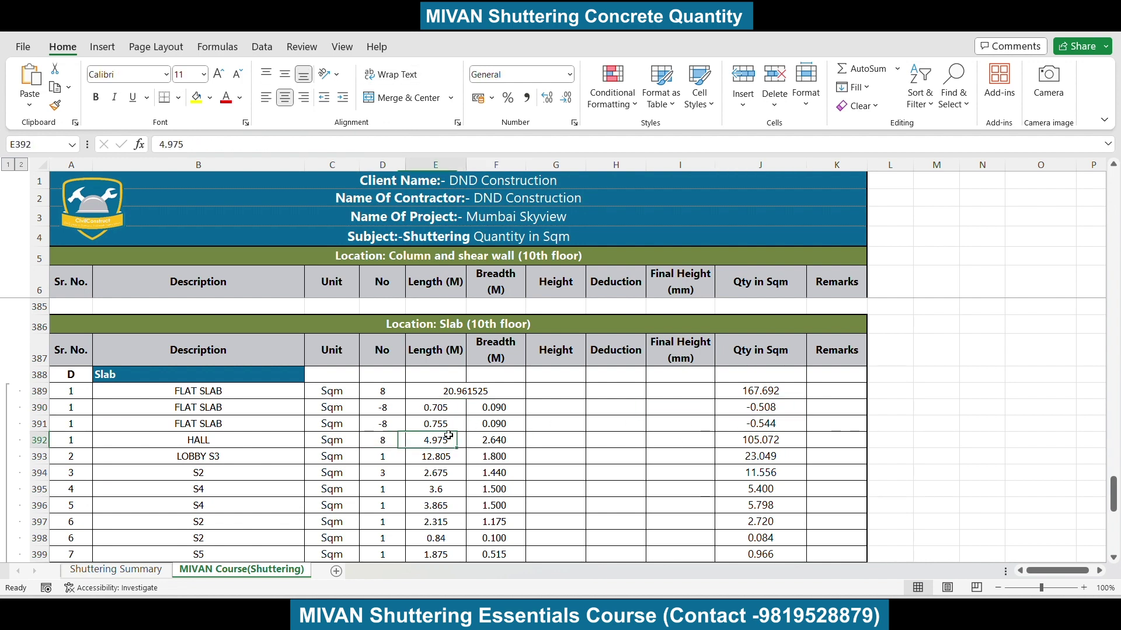
{"action": "left_click", "coordinate": [510, 443]}
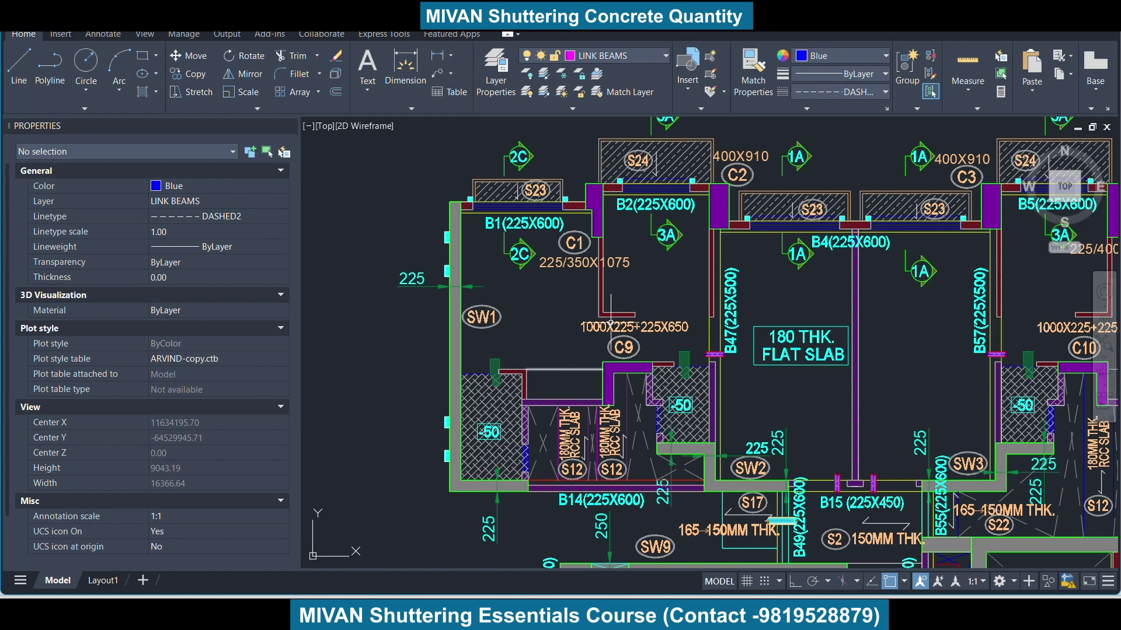
Collapse the Slab detail rows, leaving the 450.156 Slab total
{"action": "scroll", "coordinate": [80, 450], "scroll_direction": "down", "scroll_amount": 2}
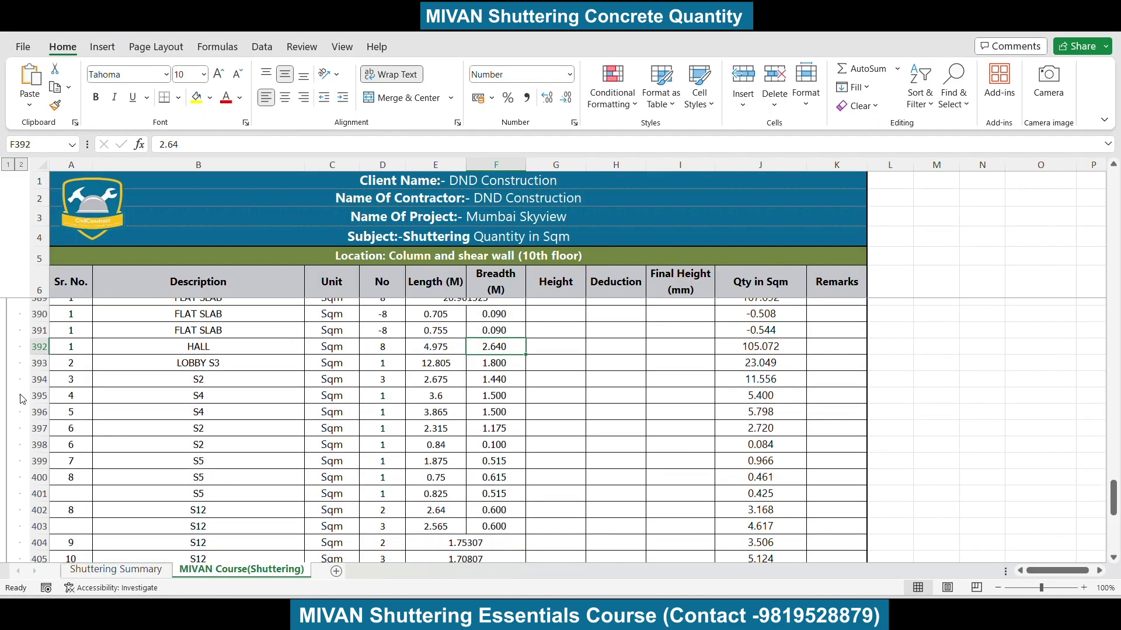
{"action": "scroll", "coordinate": [70, 393], "scroll_direction": "down", "scroll_amount": 3}
{"action": "scroll", "coordinate": [42, 409], "scroll_direction": "down", "scroll_amount": 8}
{"action": "scroll", "coordinate": [42, 409], "scroll_direction": "down", "scroll_amount": 3}
{"action": "scroll", "coordinate": [7, 400], "scroll_direction": "down", "scroll_amount": 2}
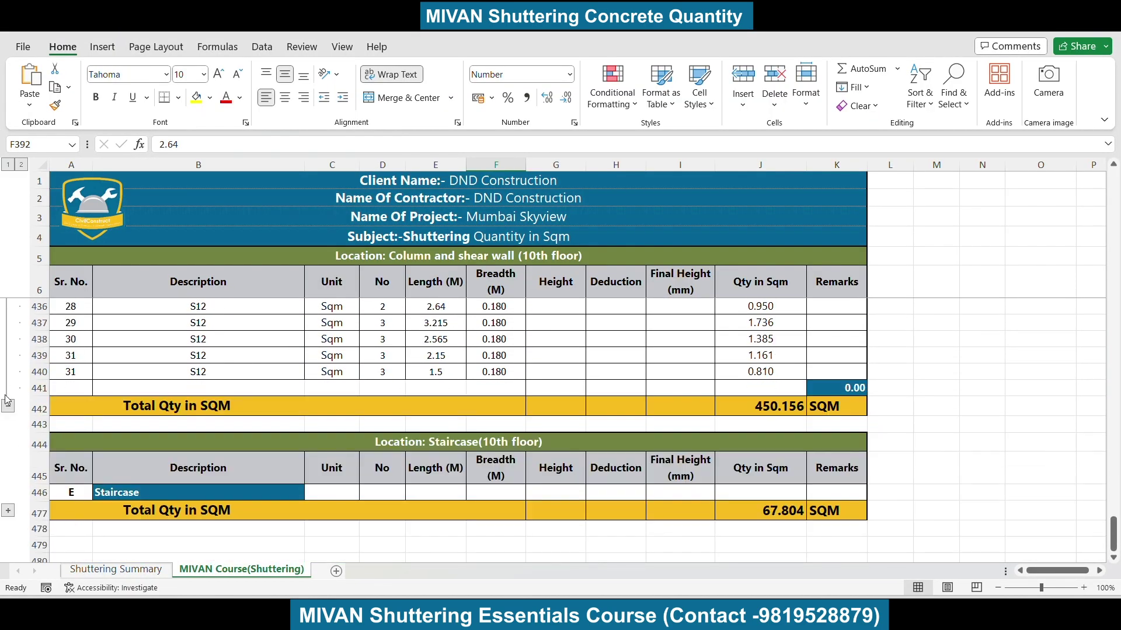
{"action": "left_click", "coordinate": [8, 407]}
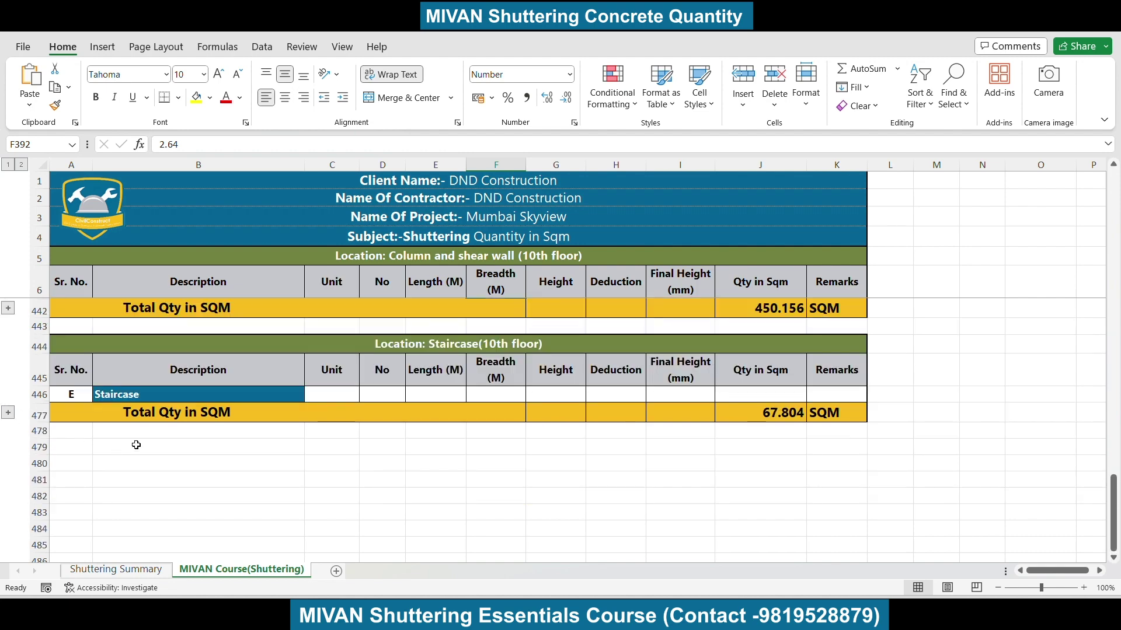
Collapse the Staircase detail rows (total 67.804) and return to the Shuttering Summary sheet
{"action": "scroll", "coordinate": [234, 379], "scroll_direction": "up", "scroll_amount": 1}
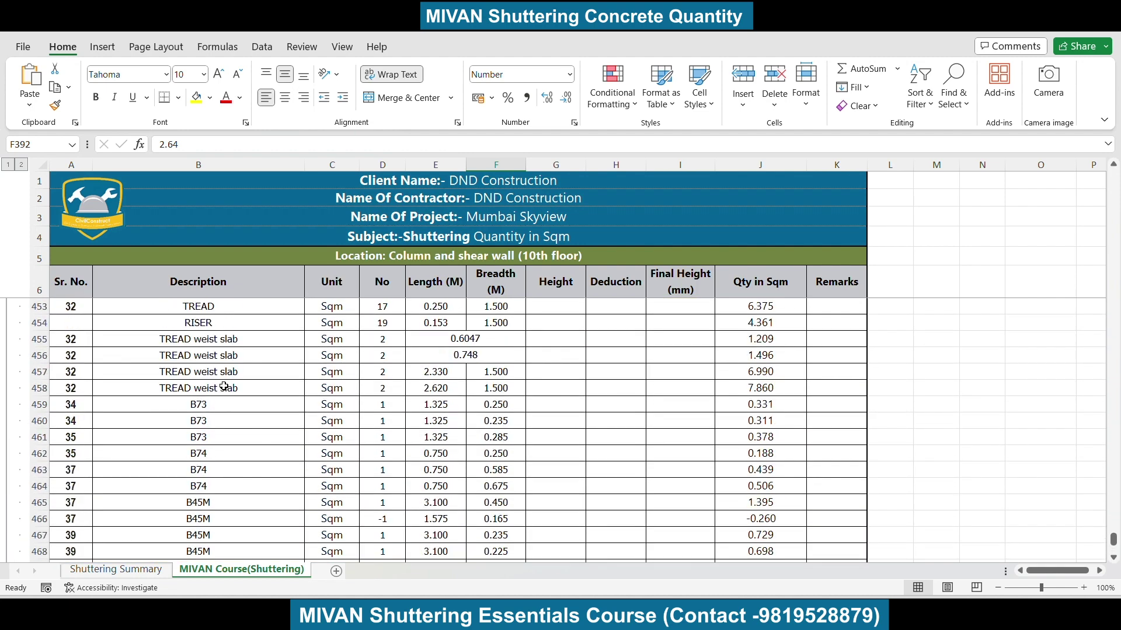
{"action": "scroll", "coordinate": [233, 379], "scroll_direction": "up", "scroll_amount": 1}
{"action": "scroll", "coordinate": [233, 379], "scroll_direction": "up", "scroll_amount": 2}
{"action": "scroll", "coordinate": [300, 418], "scroll_direction": "down", "scroll_amount": 1}
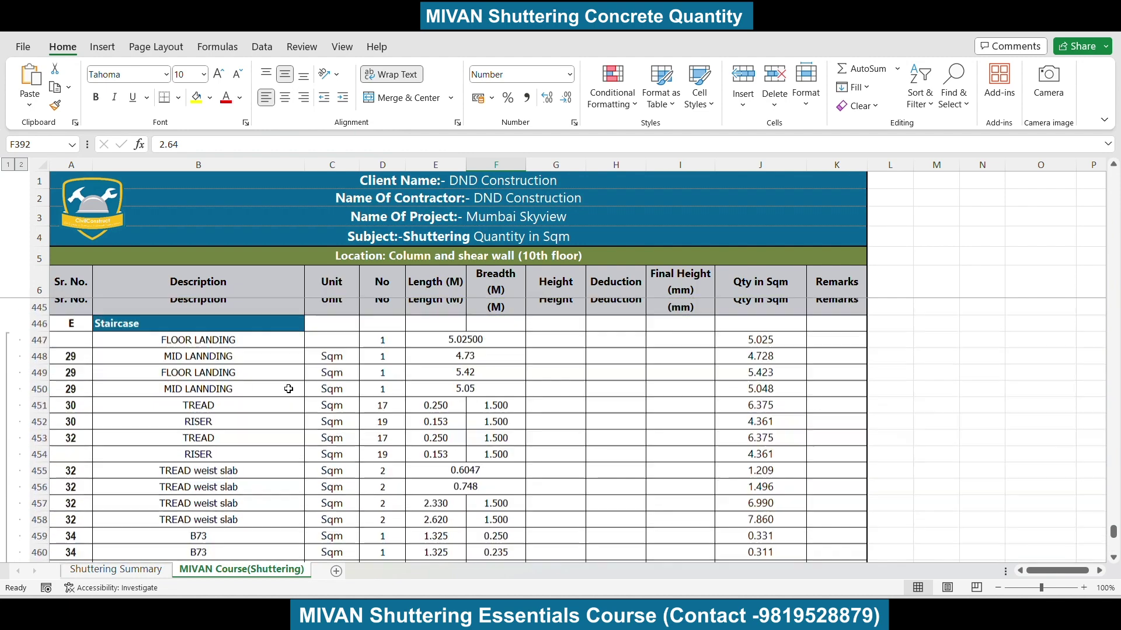
{"action": "scroll", "coordinate": [300, 417], "scroll_direction": "down", "scroll_amount": 2}
{"action": "scroll", "coordinate": [299, 418], "scroll_direction": "down", "scroll_amount": 2}
{"action": "scroll", "coordinate": [300, 417], "scroll_direction": "down", "scroll_amount": 3}
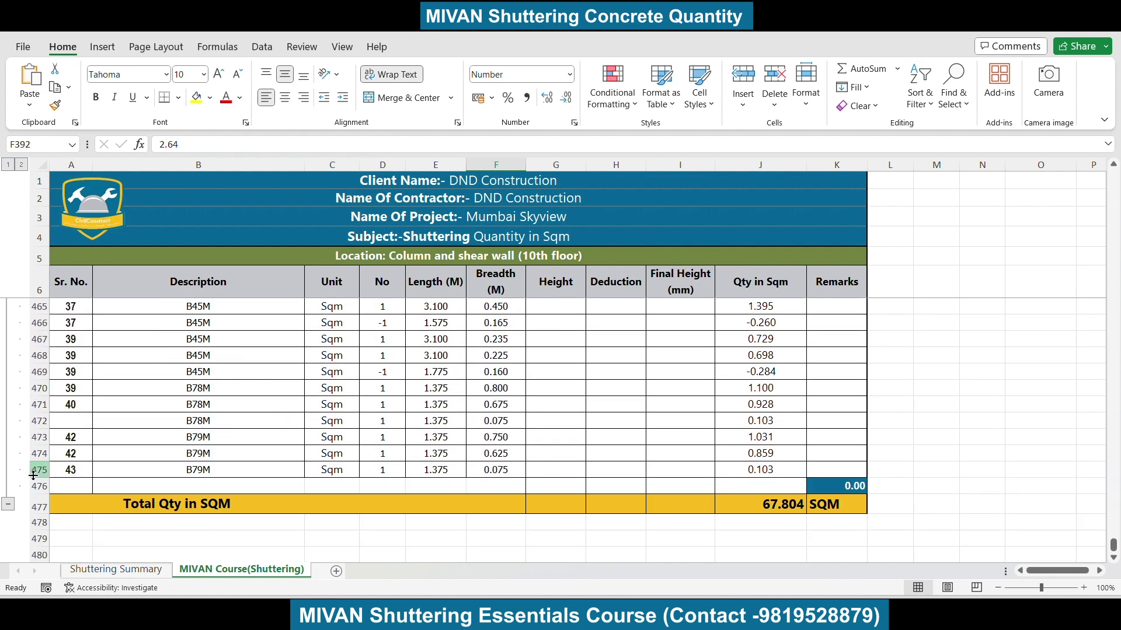
{"action": "left_click", "coordinate": [8, 504]}
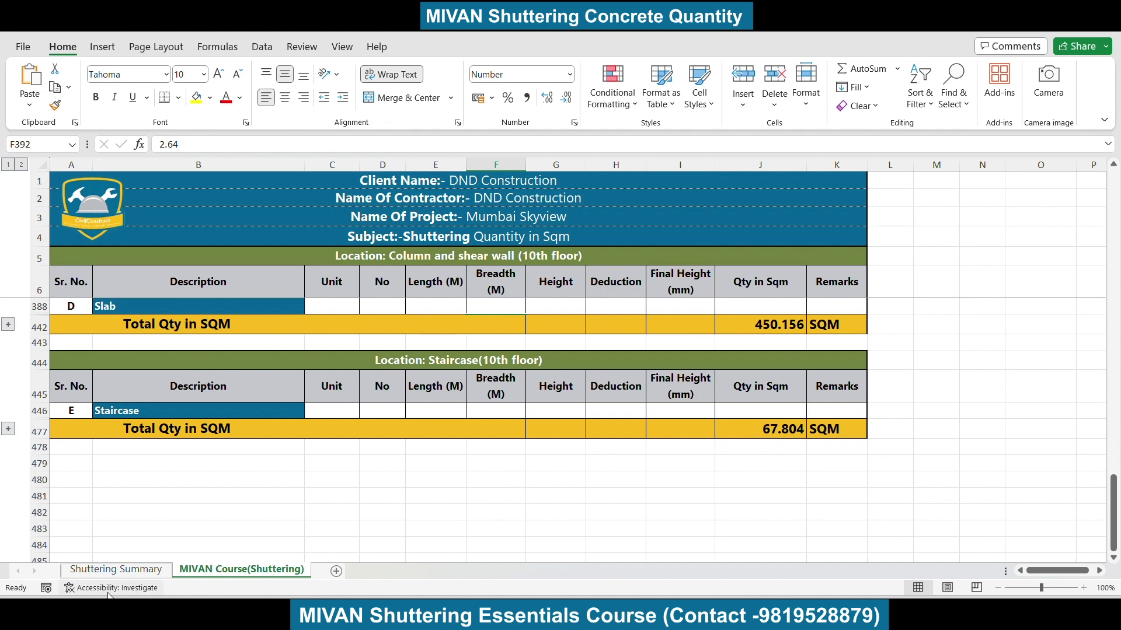
{"action": "left_click", "coordinate": [116, 569]}
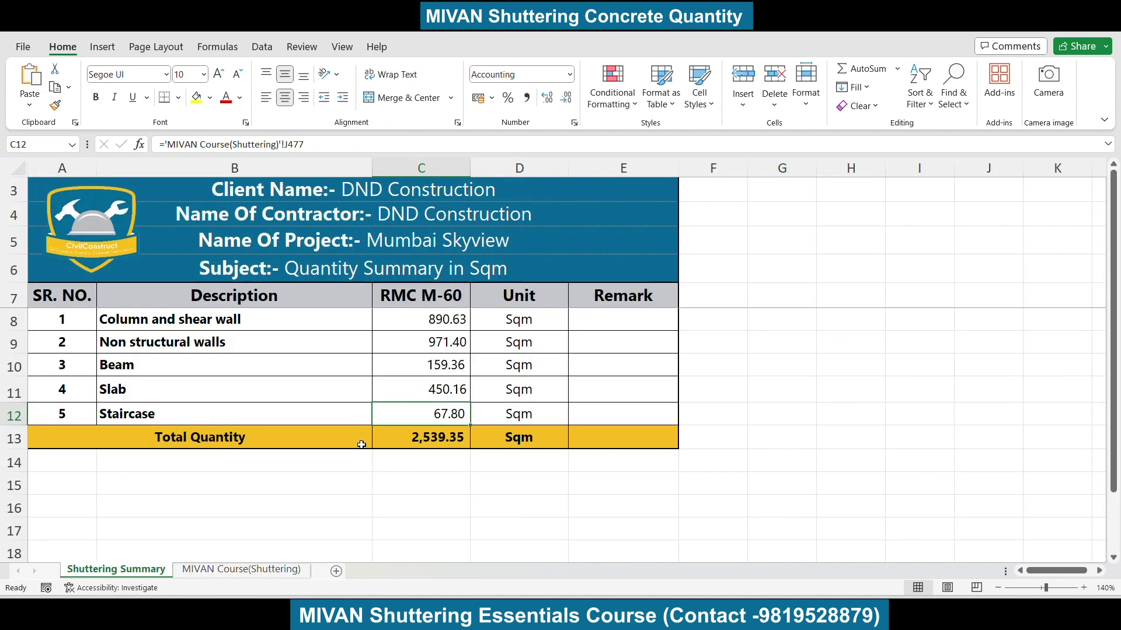